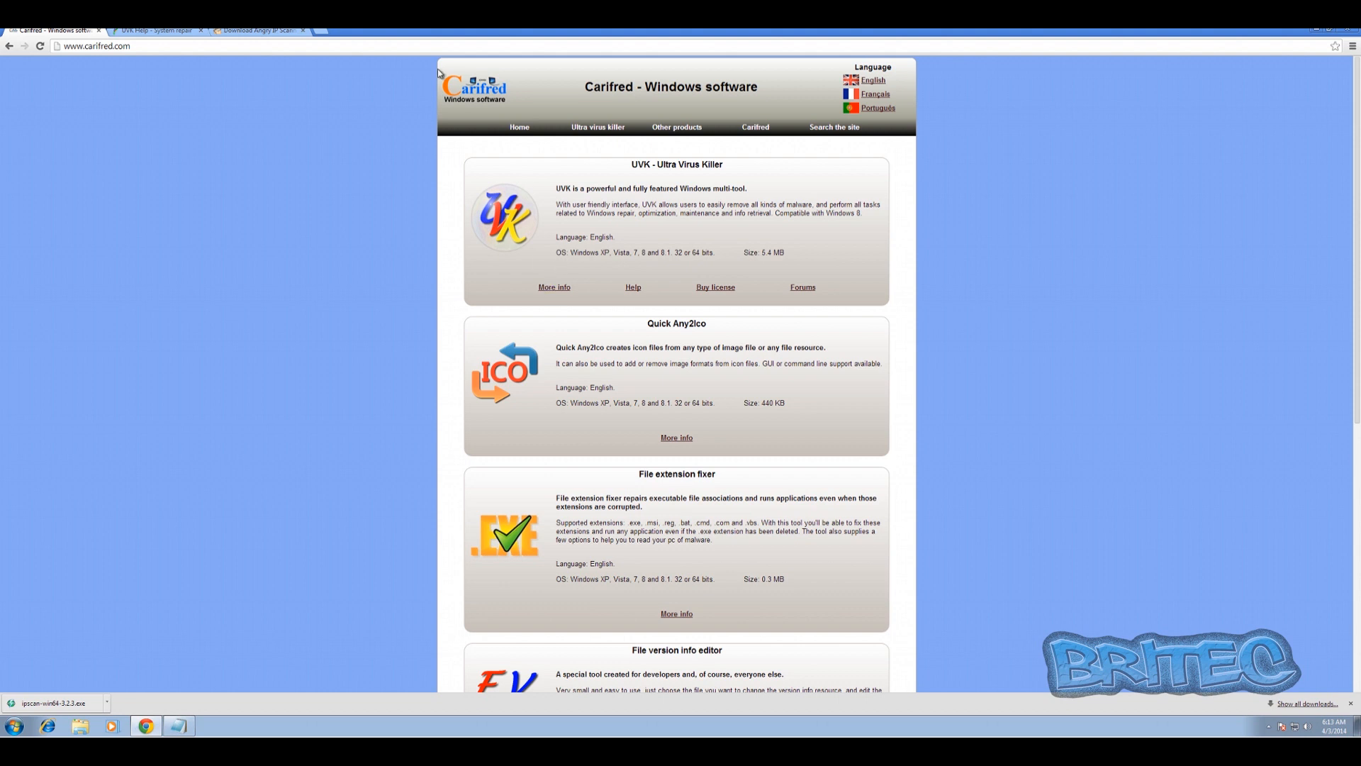
Read the custom third party apps examples on the UVK system repair help page.
{"action": "left_click", "coordinate": [141, 30]}
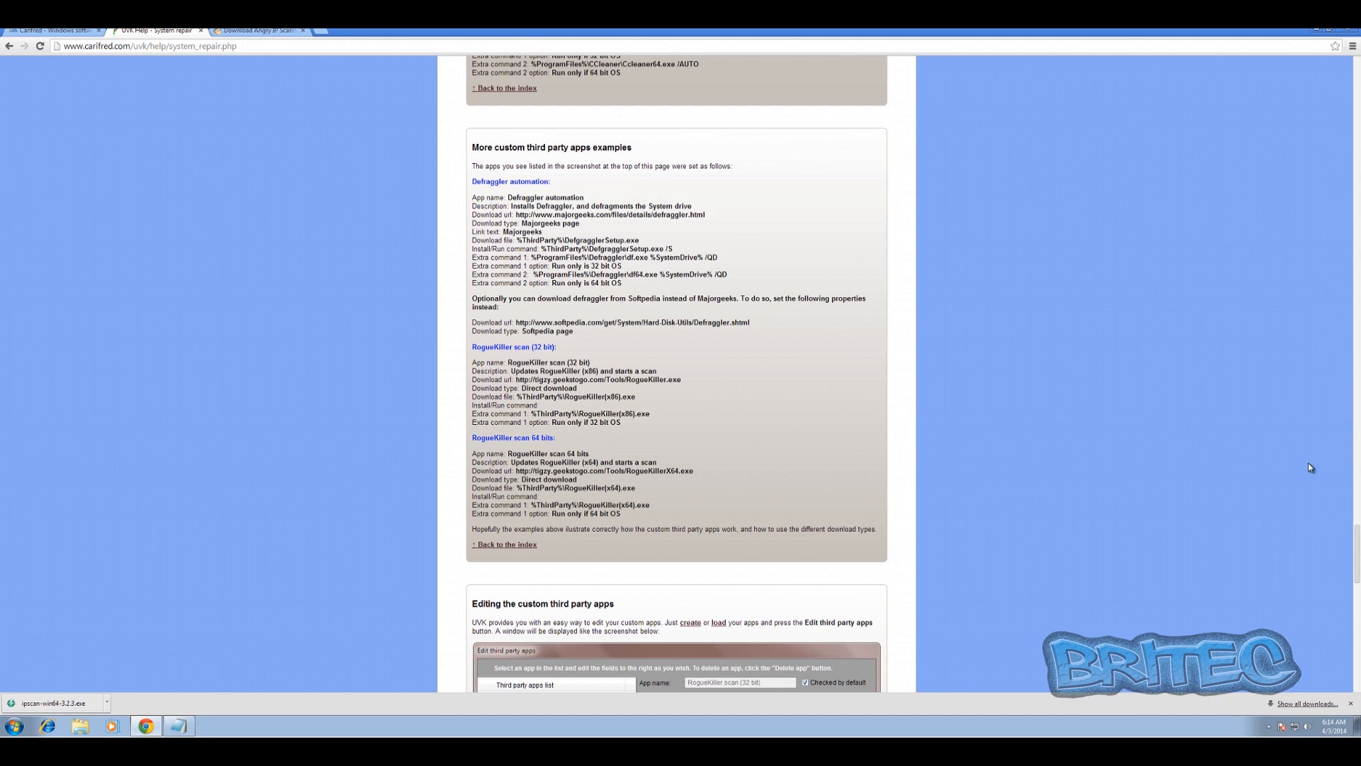
{"action": "left_click_drag", "start_coordinate": [1356, 560], "coordinate": [1360, 610]}
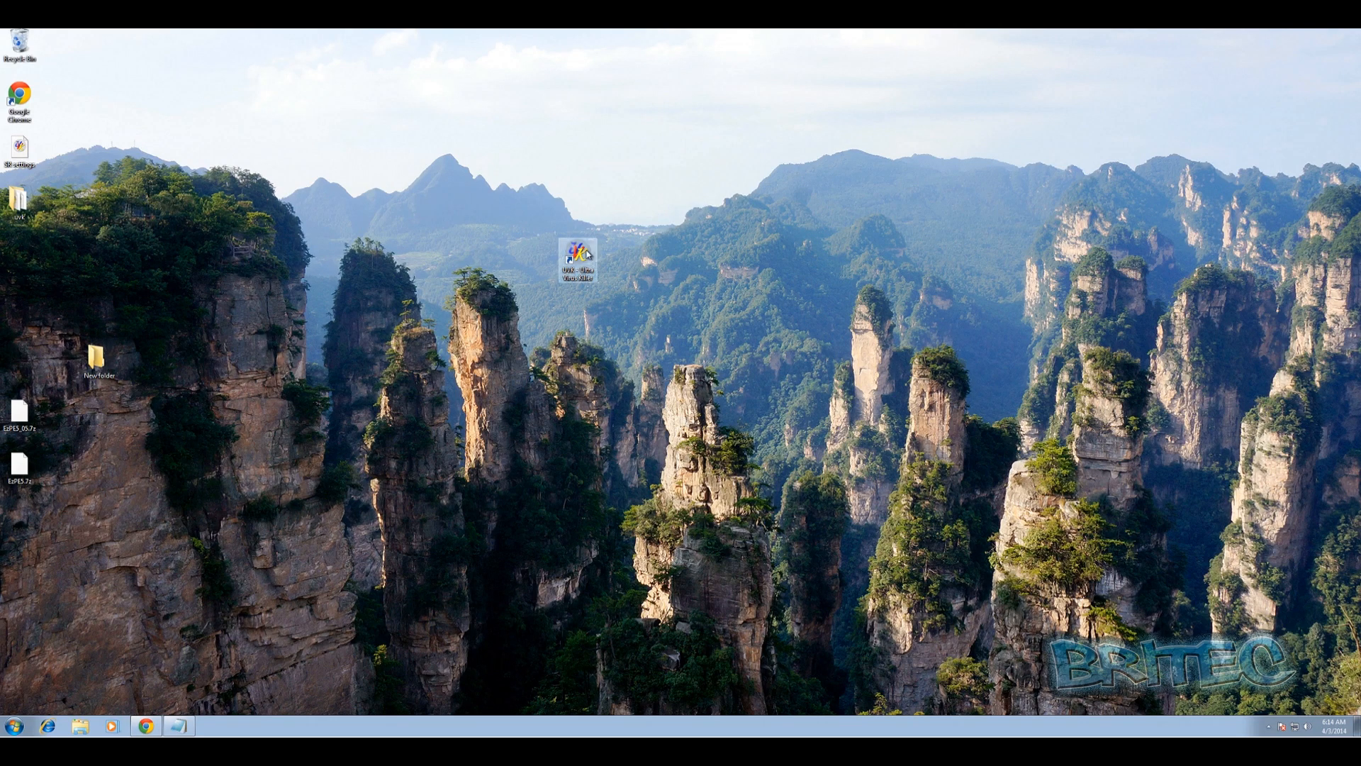
Launch UVK - Ultra Virus Killer and open System repair to view its list of fixes and third party apps.
{"action": "double_click", "coordinate": [587, 253]}
{"action": "left_click", "coordinate": [713, 394]}
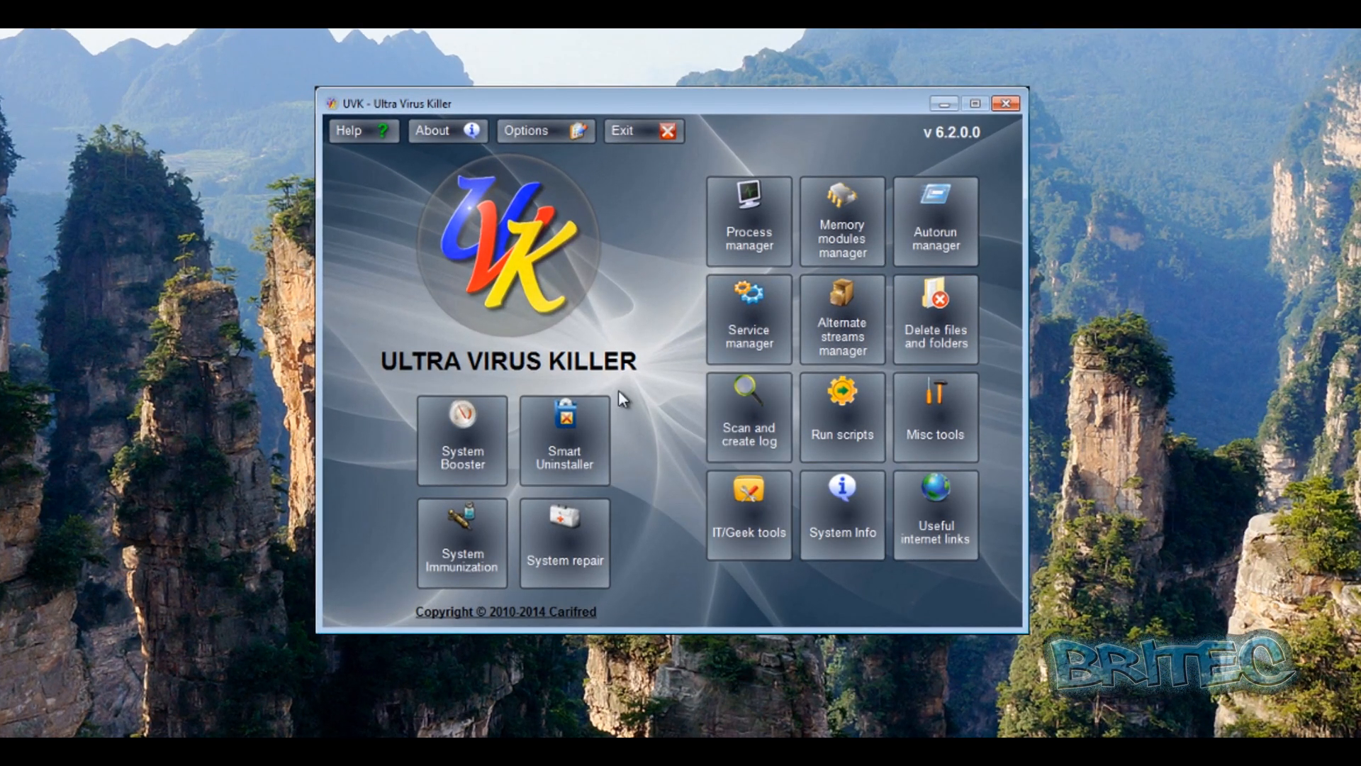
{"action": "left_click", "coordinate": [572, 560]}
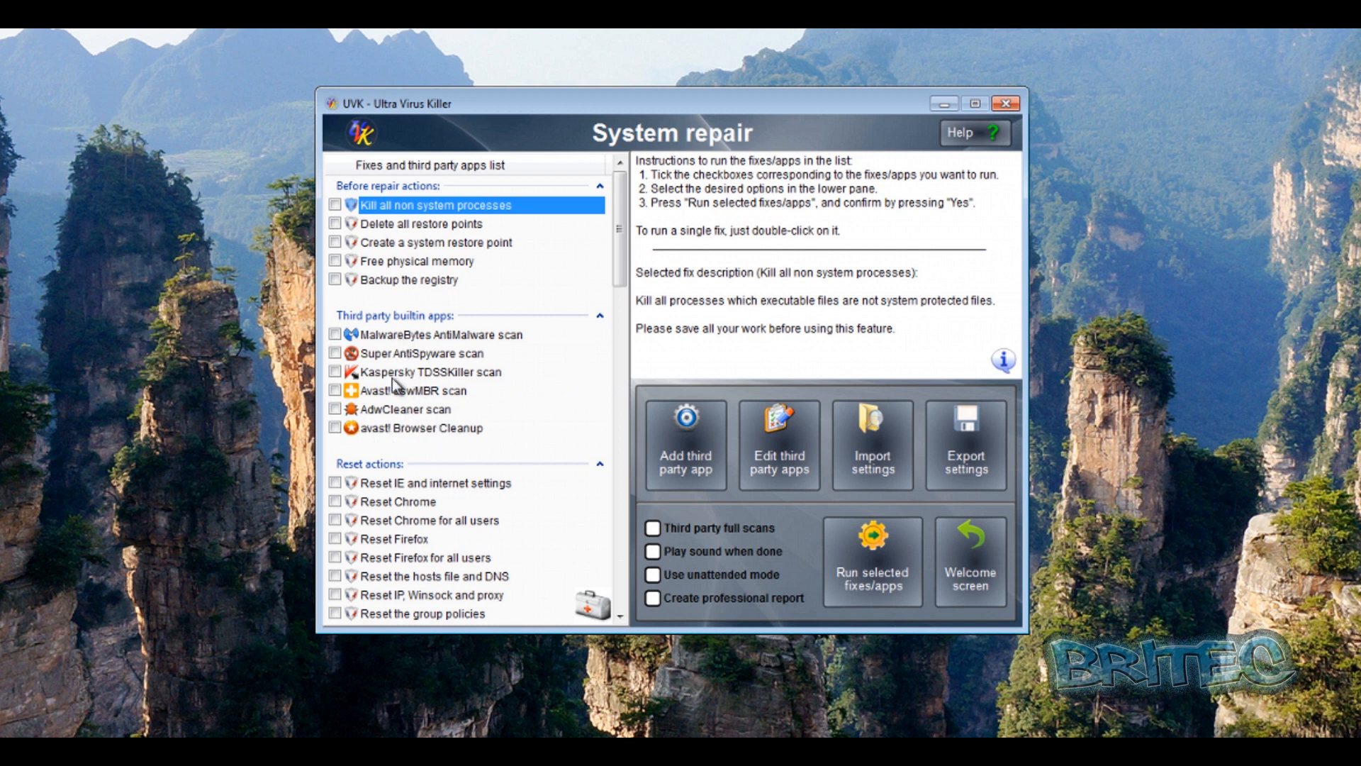
{"action": "left_click_drag", "start_coordinate": [621, 273], "coordinate": [597, 248]}
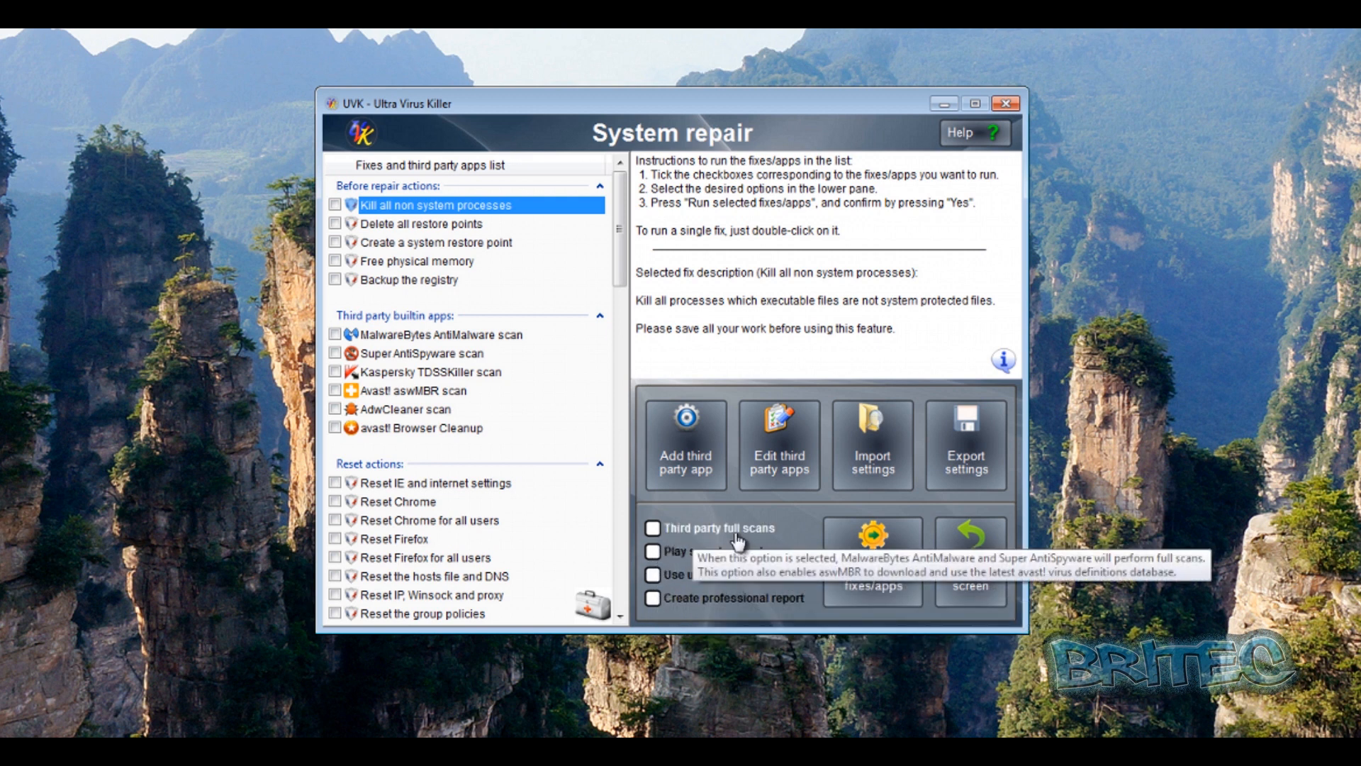
{"action": "left_click", "coordinate": [696, 462]}
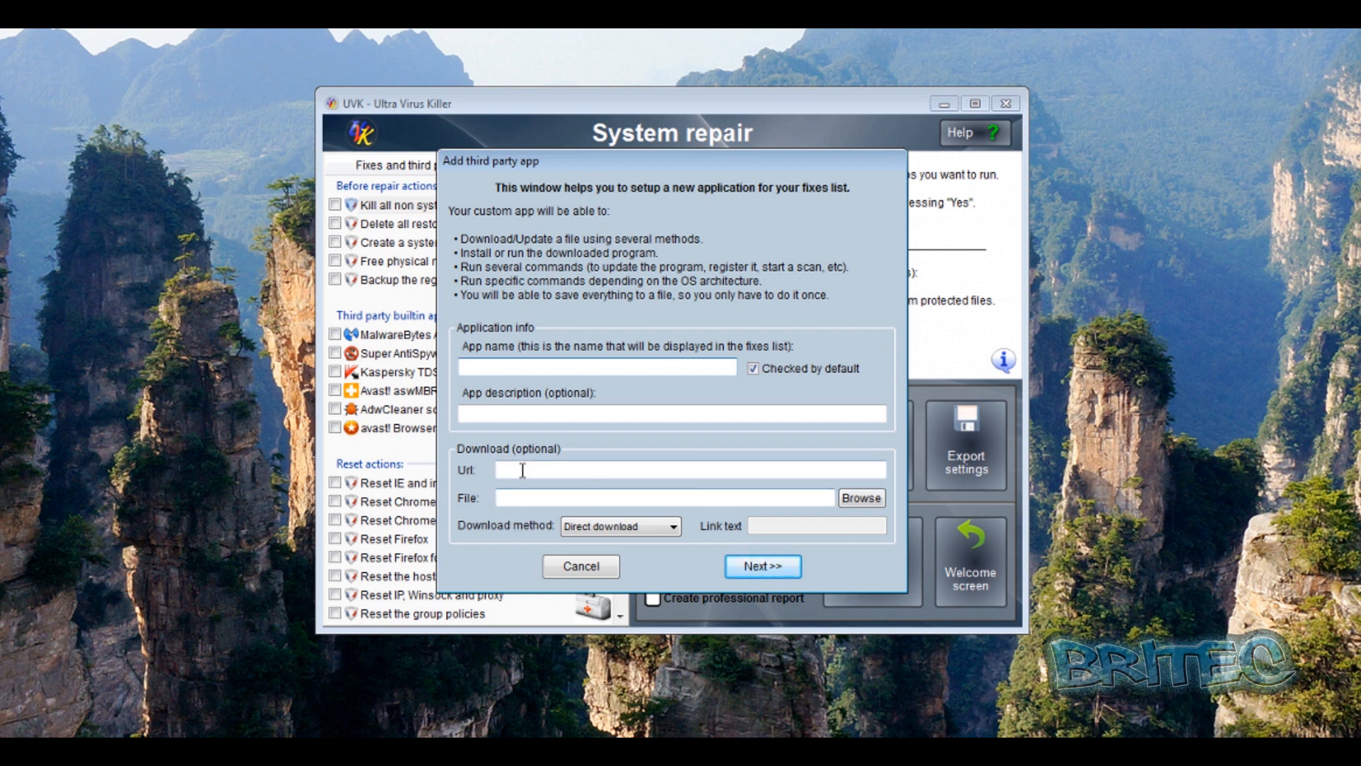
{"action": "left_click", "coordinate": [646, 530]}
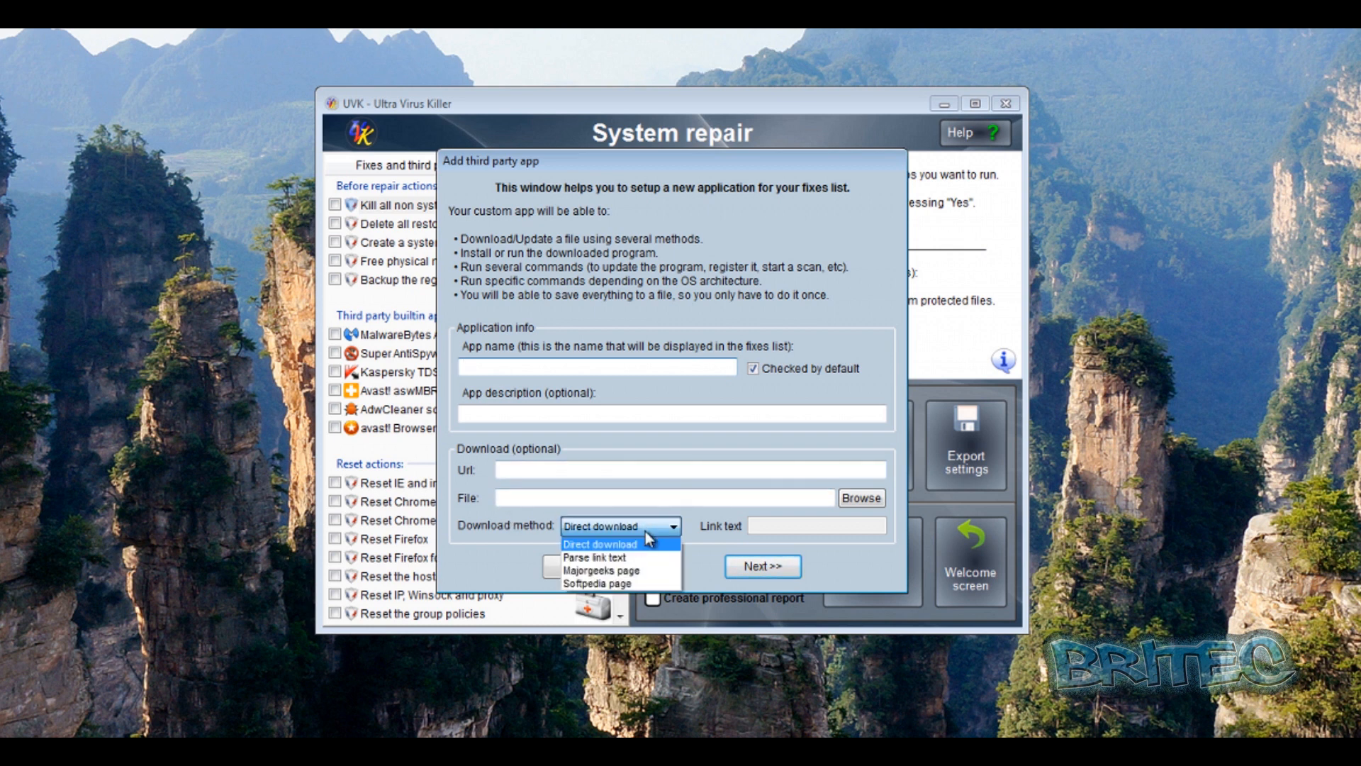
{"action": "left_click", "coordinate": [608, 573]}
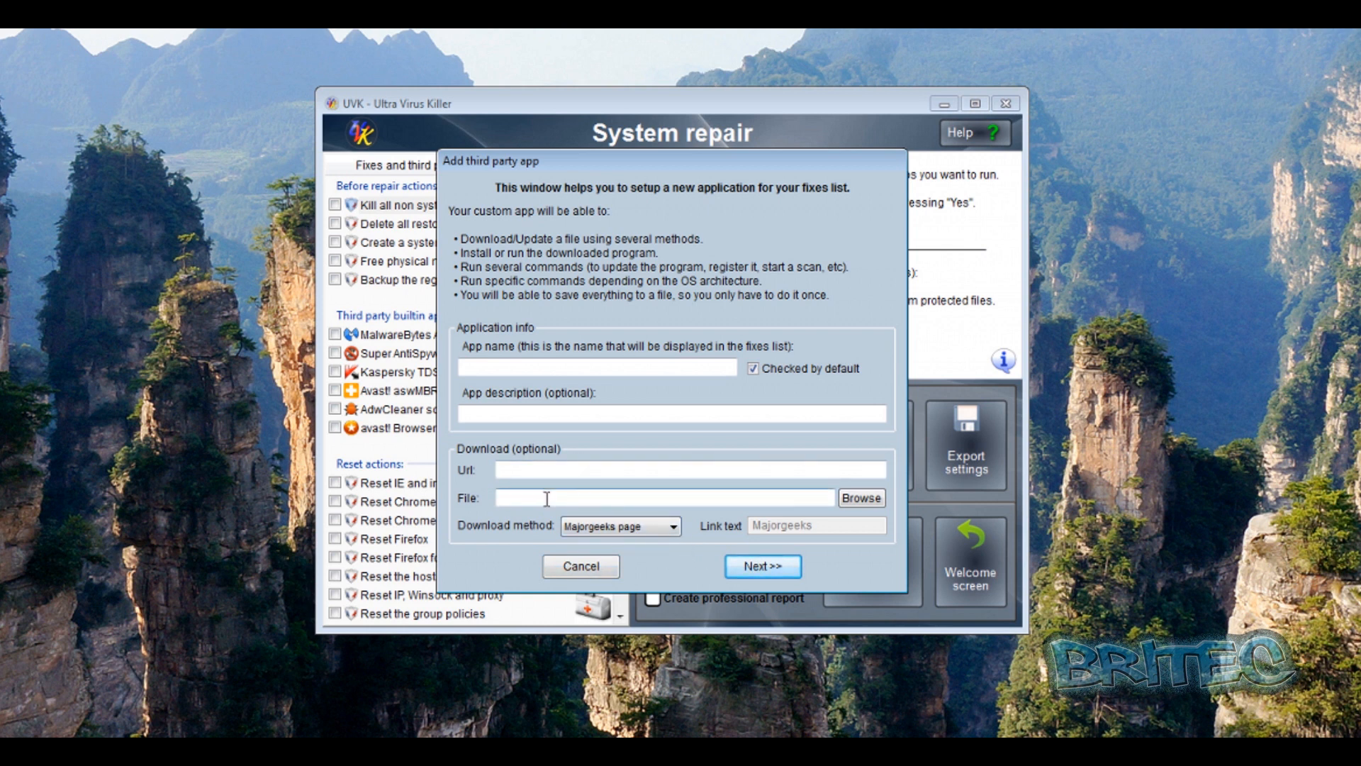
{"action": "left_click", "coordinate": [606, 564]}
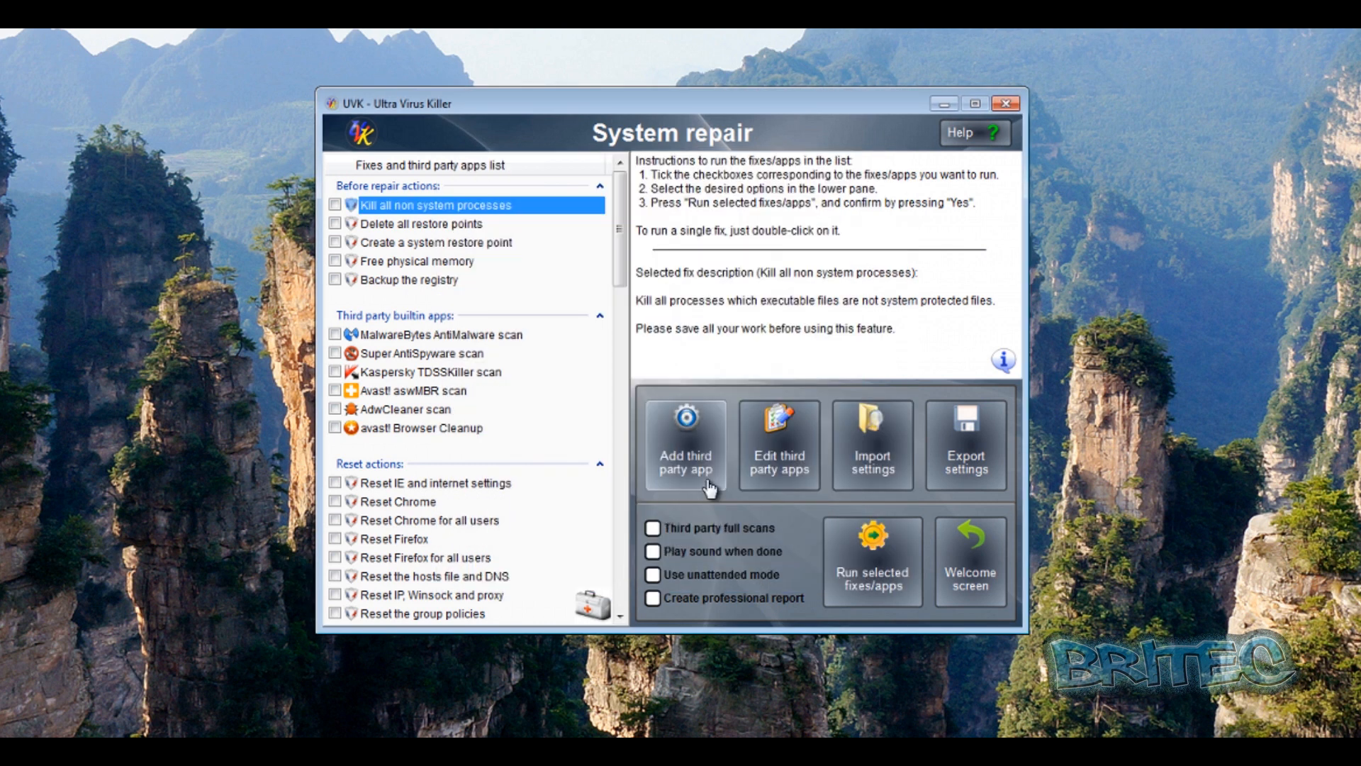
Import the system repair settings from the SR settings file on the desktop and view the custom apps.
{"action": "left_click", "coordinate": [889, 464]}
{"action": "left_click", "coordinate": [631, 331]}
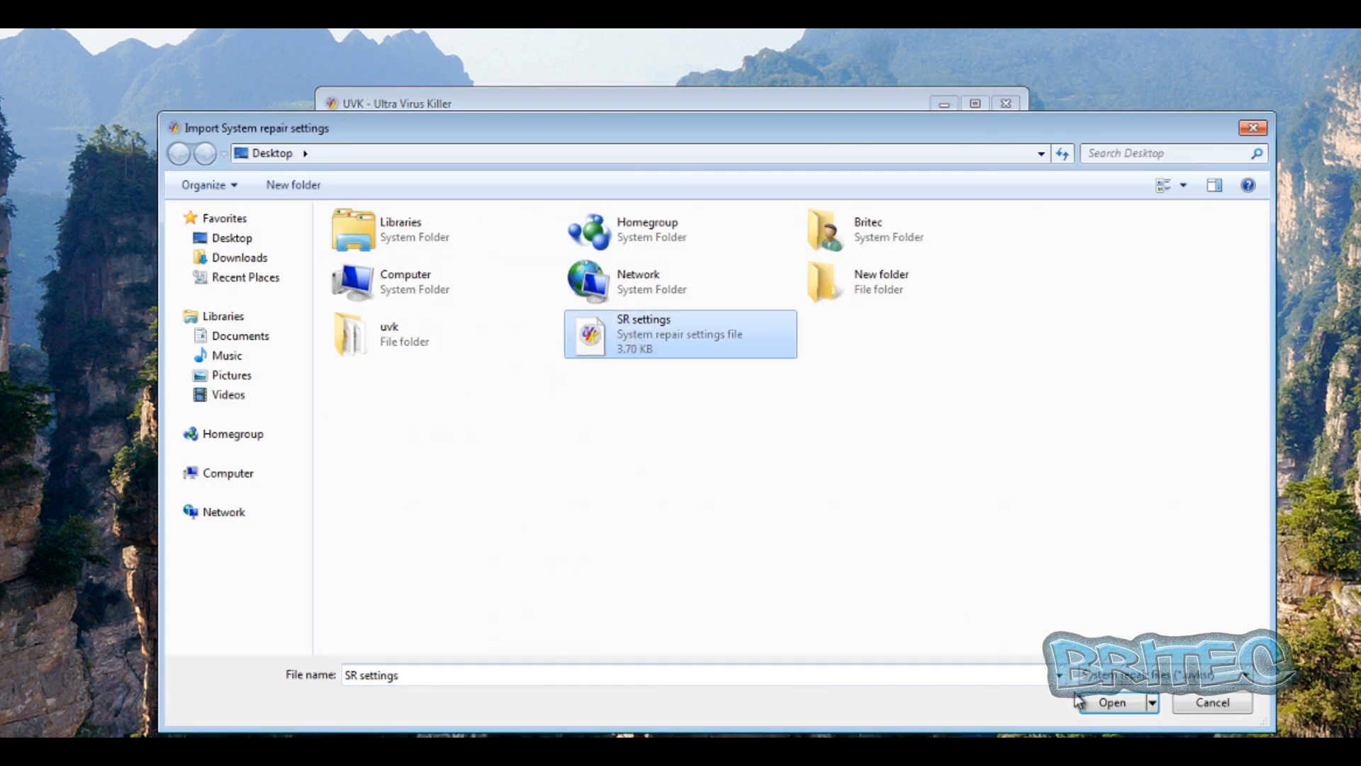
{"action": "left_click", "coordinate": [1096, 703]}
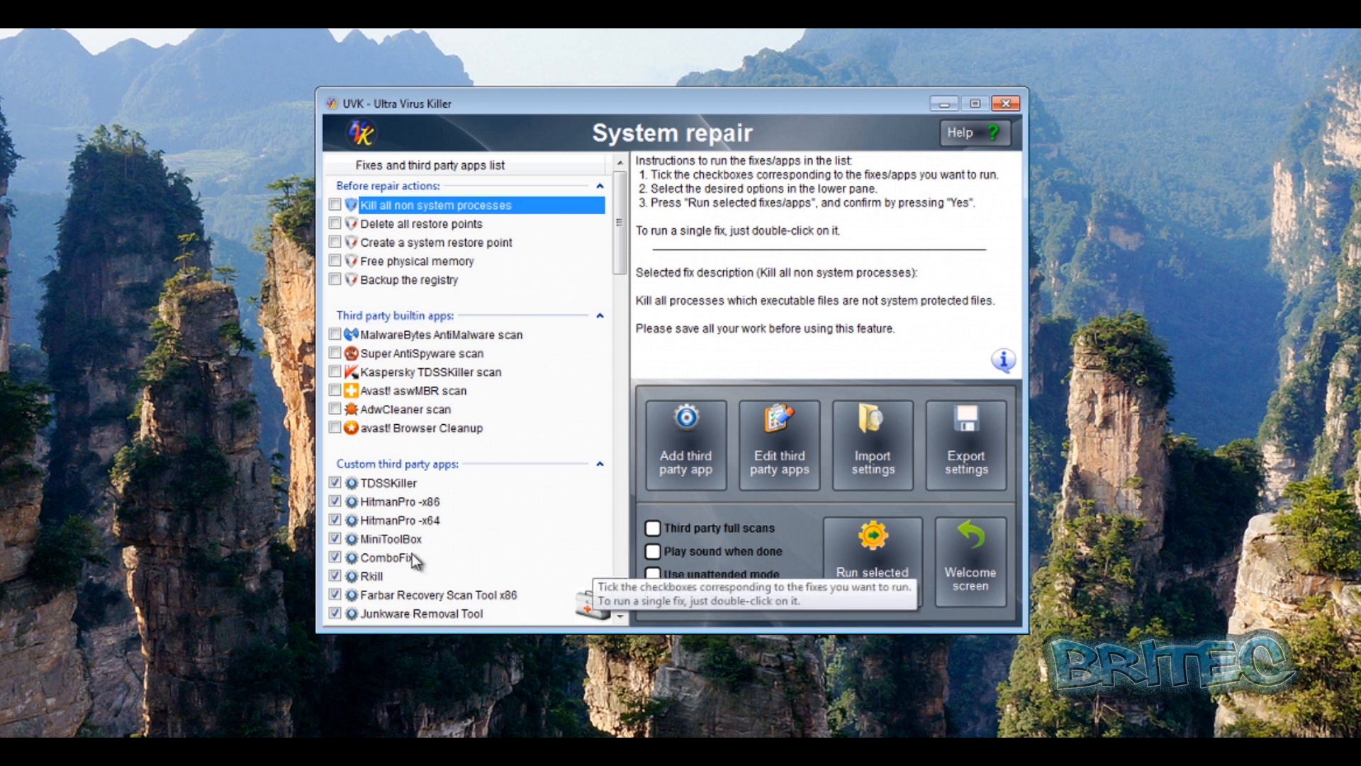
{"action": "scroll", "coordinate": [600, 330], "scroll_direction": "down", "scroll_amount": 1}
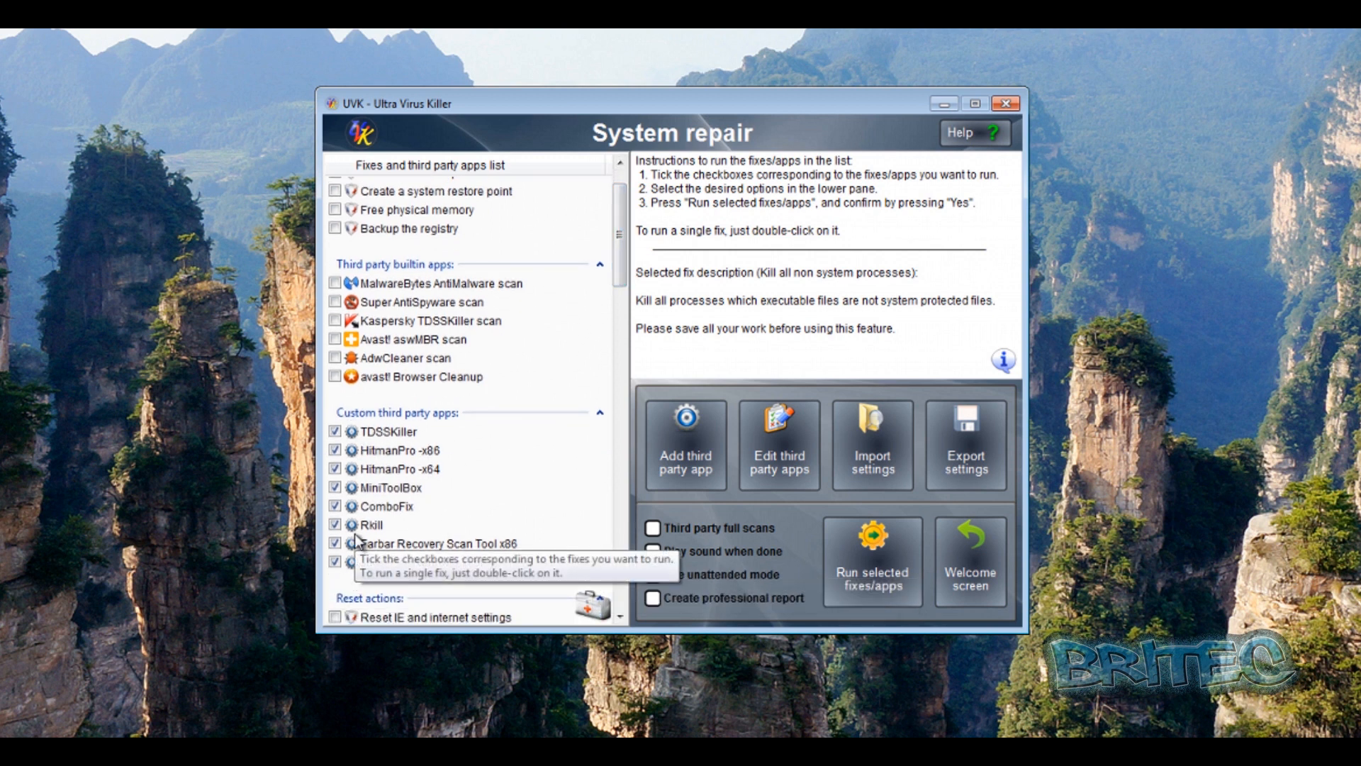
Compare the descriptions of the custom TDSSKiller app and the built-in Kaspersky TDSSKiller scan.
{"action": "left_click", "coordinate": [388, 434]}
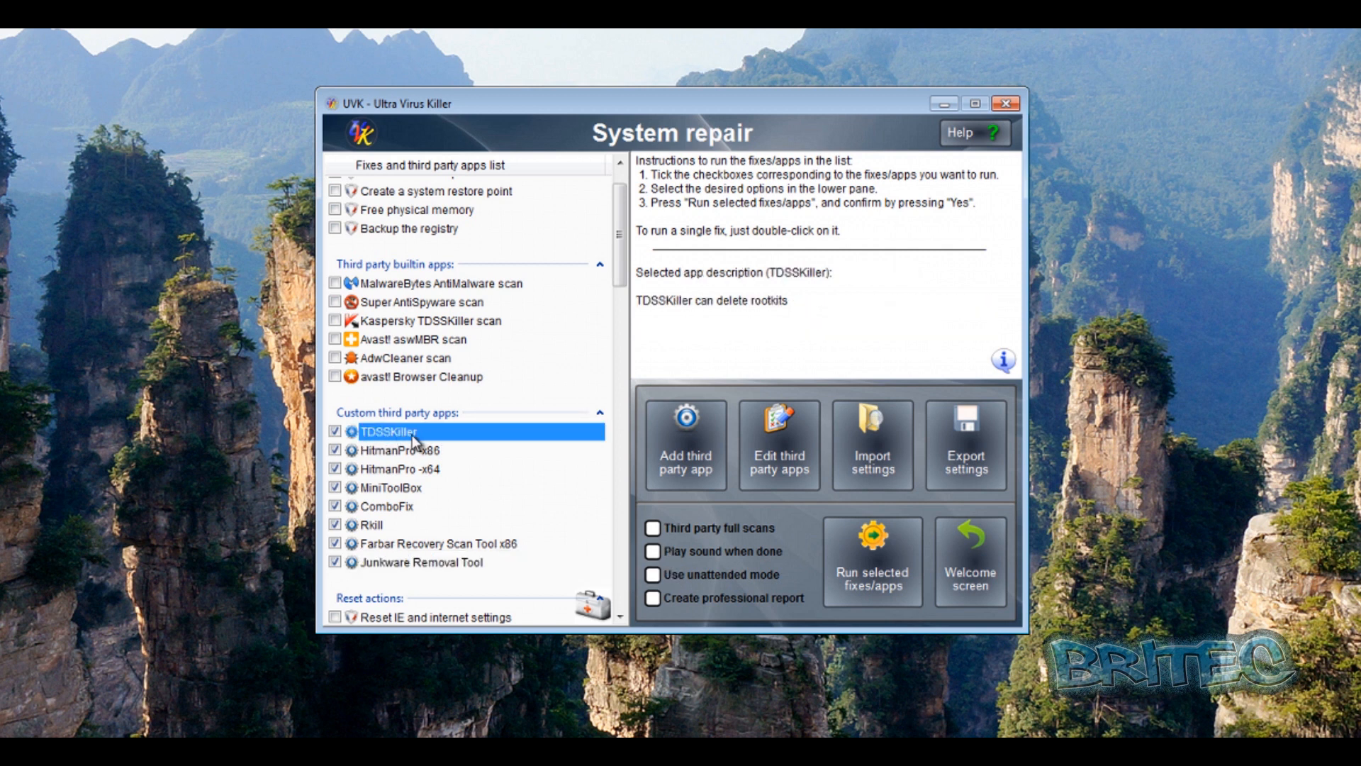
{"action": "left_click", "coordinate": [414, 323]}
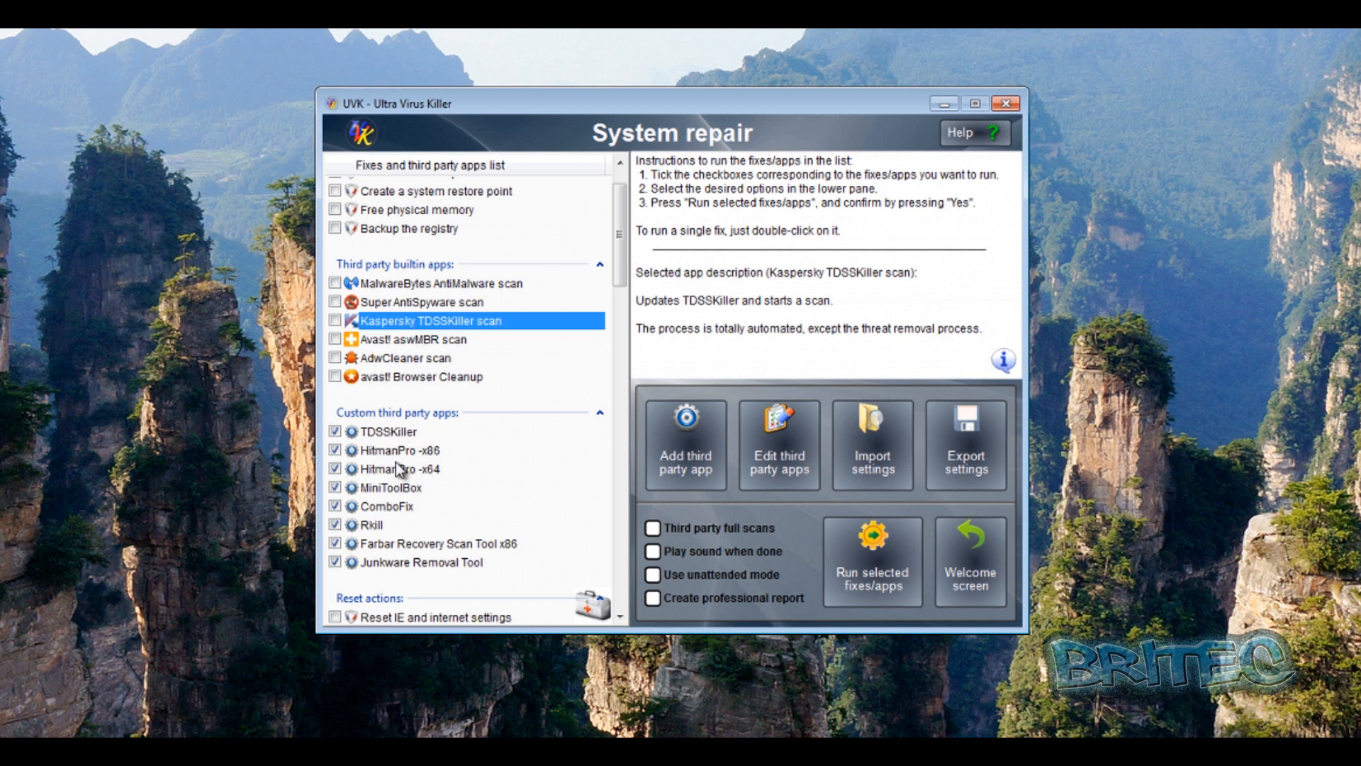
{"action": "left_click", "coordinate": [383, 434]}
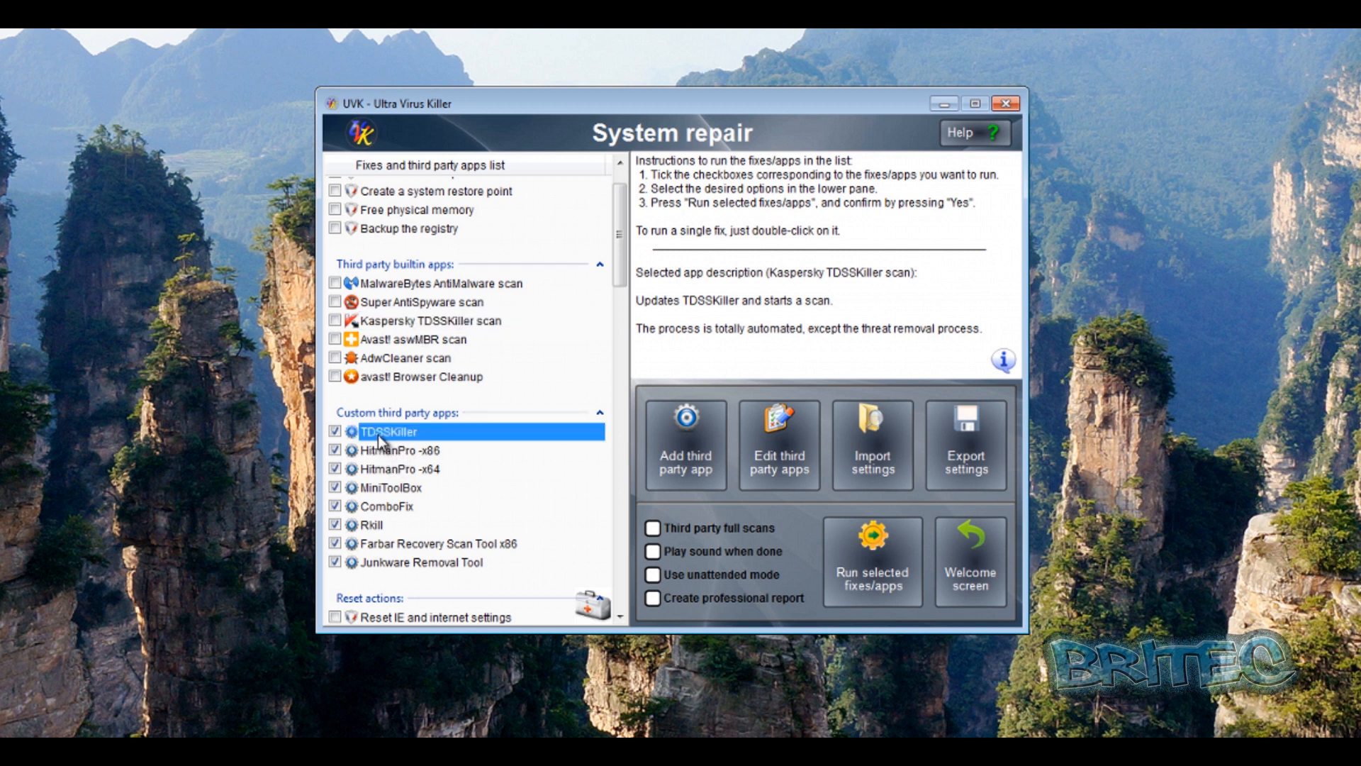
Open the third party app editor and examine TDSSKiller's download URL and download file.
{"action": "left_click", "coordinate": [776, 477]}
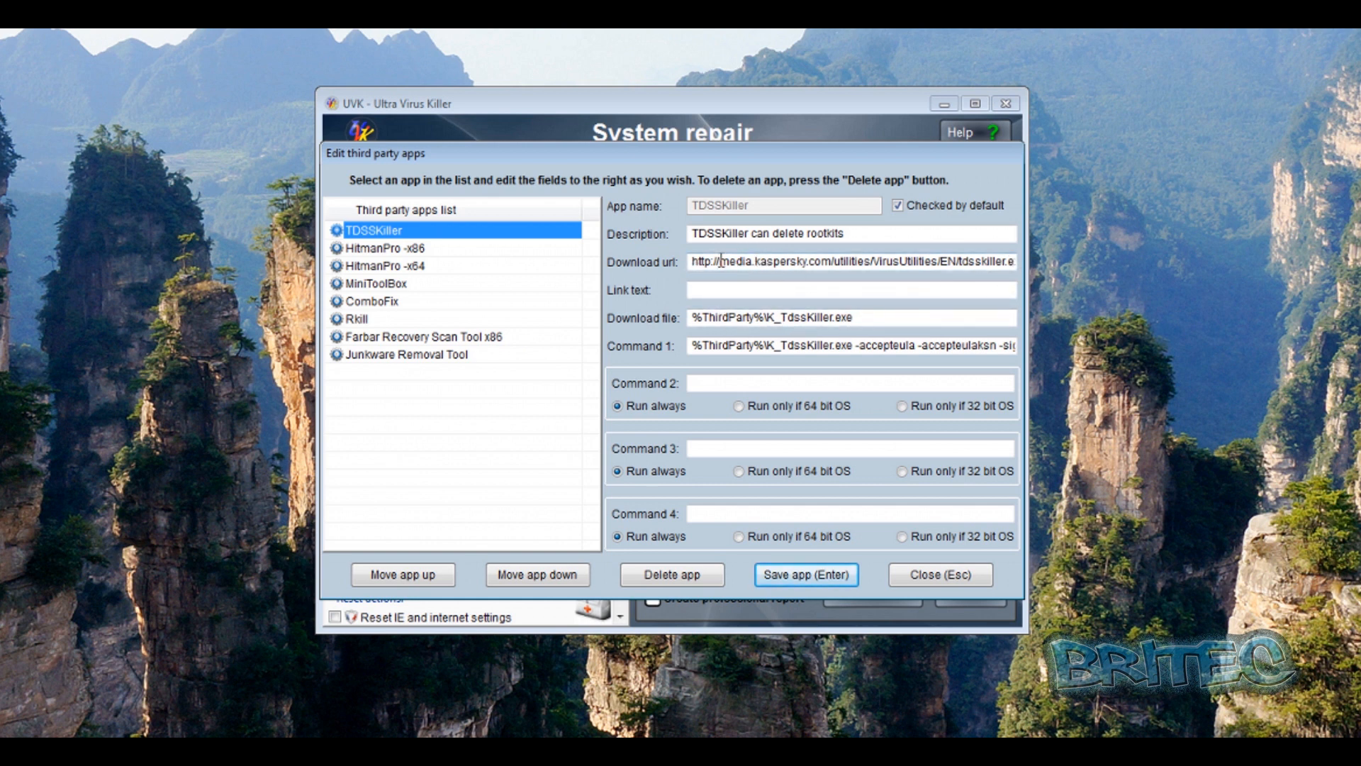
{"action": "left_click_drag", "start_coordinate": [707, 262], "coordinate": [1014, 262]}
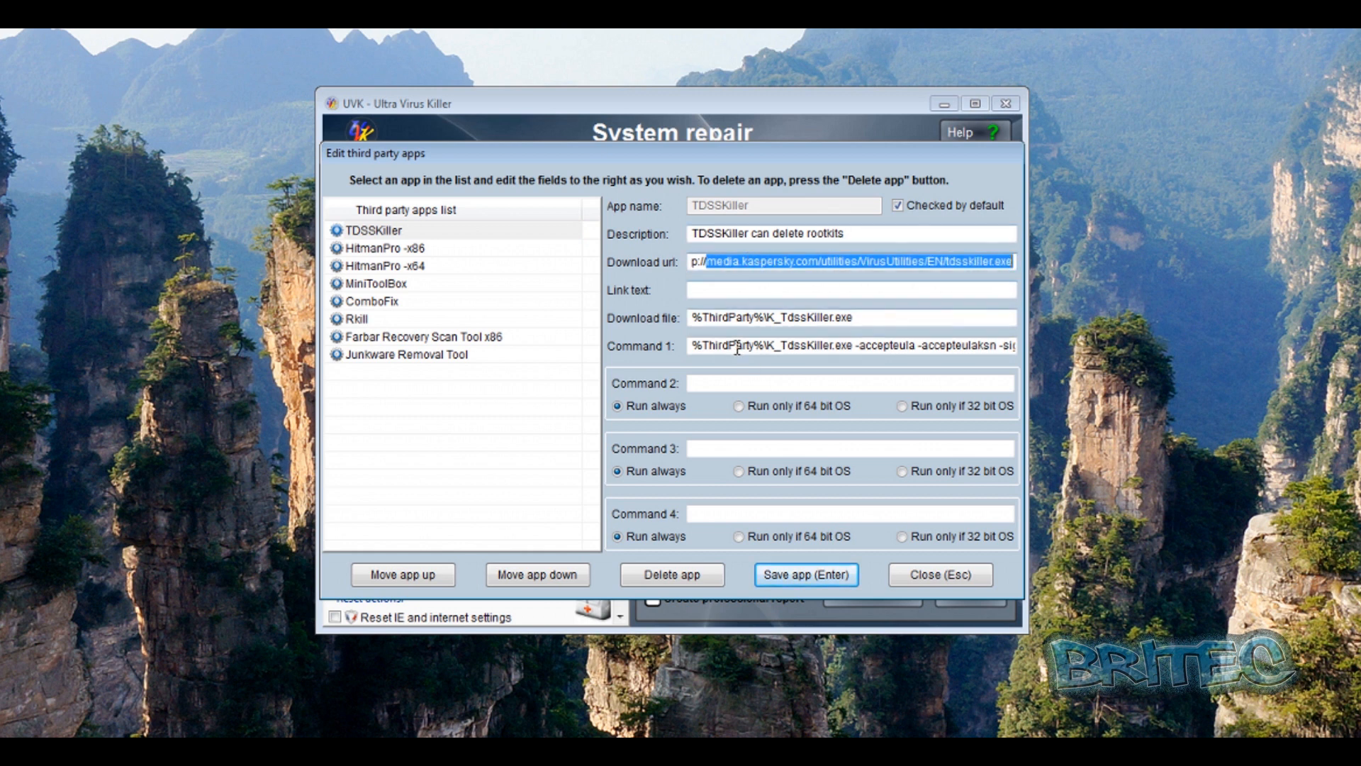
{"action": "left_click", "coordinate": [699, 318]}
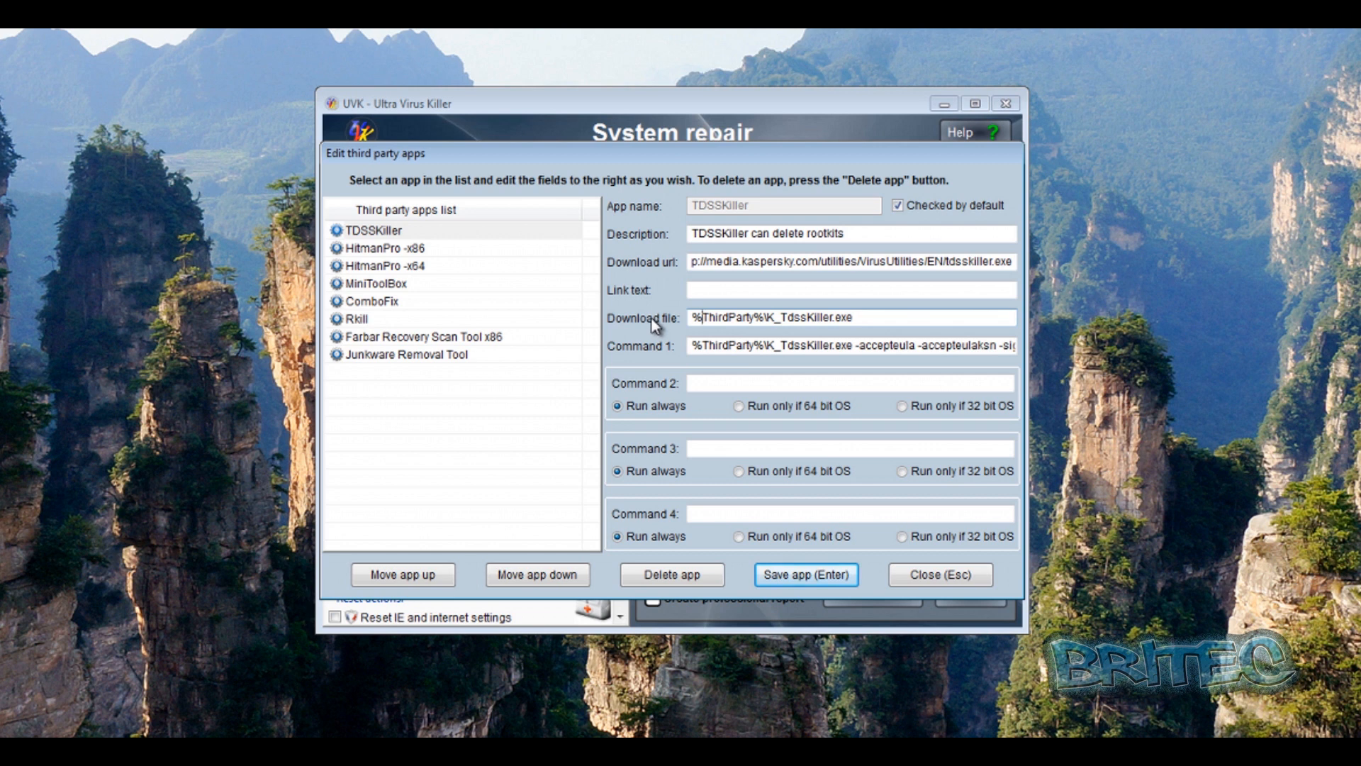
{"action": "left_click", "coordinate": [865, 318]}
Examine TDSSKiller's Command 1, including its executable path and the switches that follow it.
{"action": "left_click", "coordinate": [698, 346]}
{"action": "left_click_drag", "start_coordinate": [702, 346], "coordinate": [899, 347]}
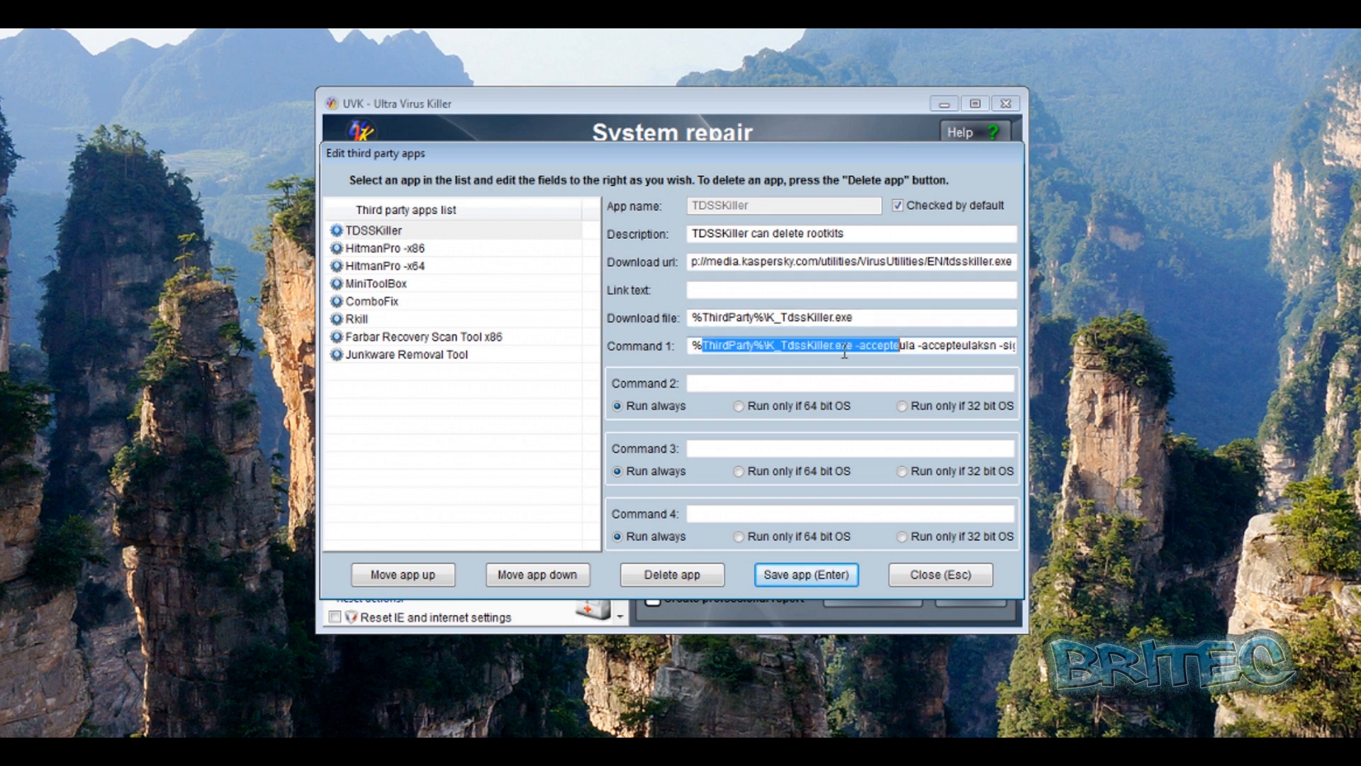
{"action": "left_click", "coordinate": [844, 346]}
{"action": "double_click", "coordinate": [844, 346]}
{"action": "left_click", "coordinate": [858, 346]}
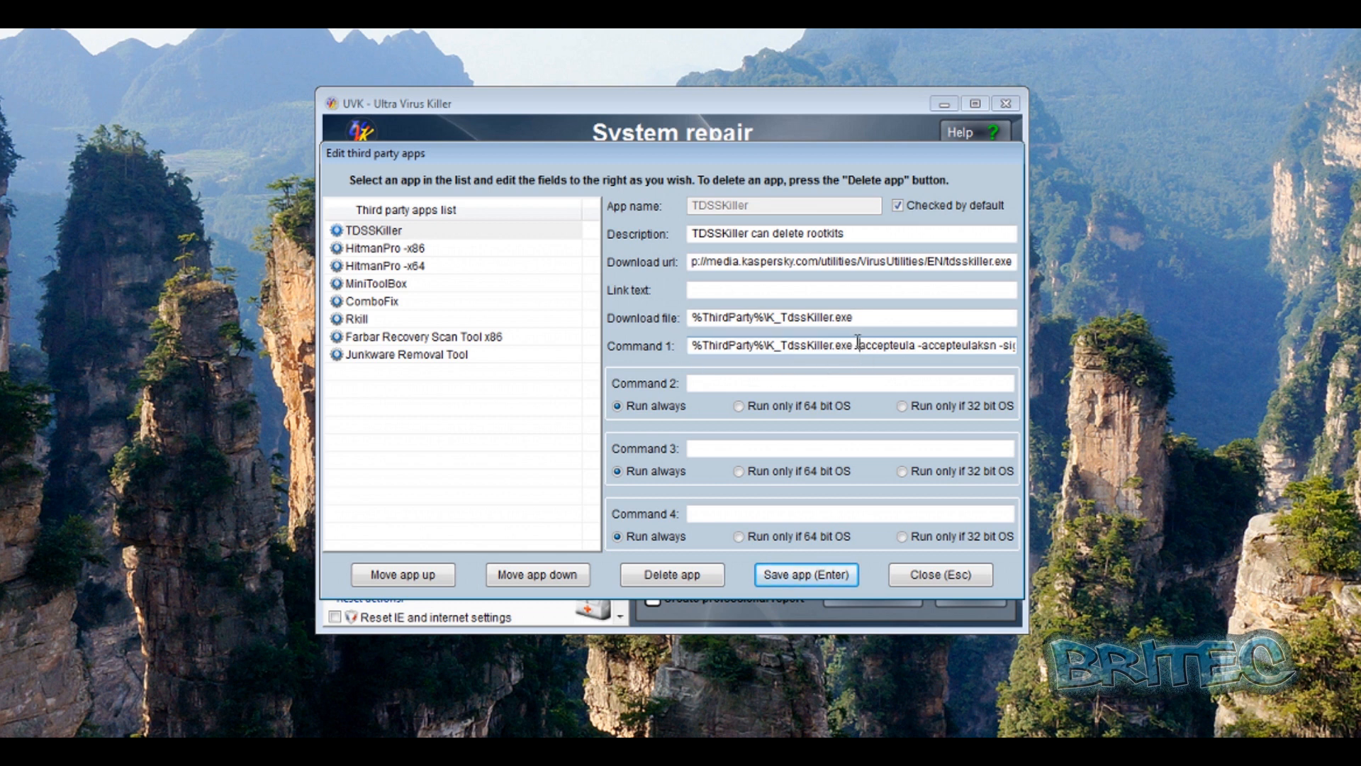
{"action": "left_click_drag", "start_coordinate": [858, 346], "coordinate": [1075, 353]}
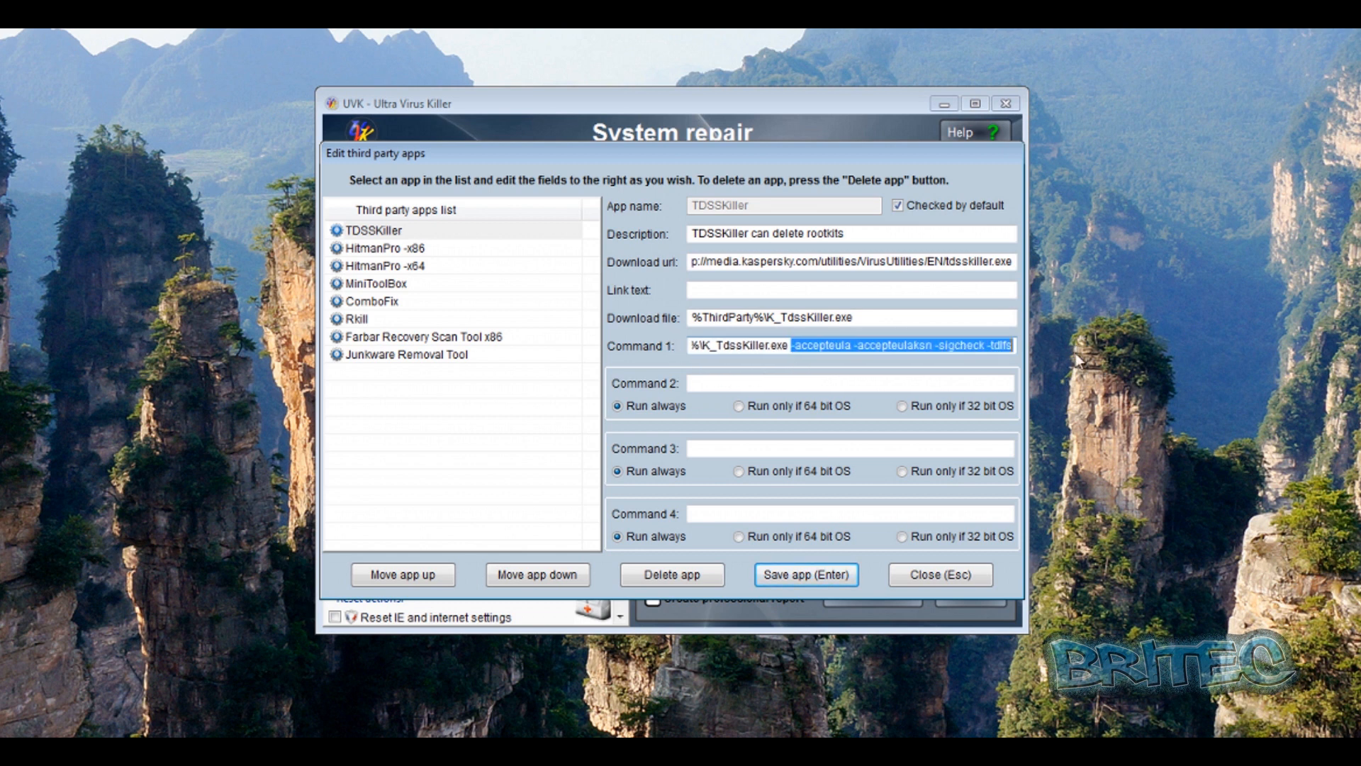
{"action": "left_click", "coordinate": [863, 346]}
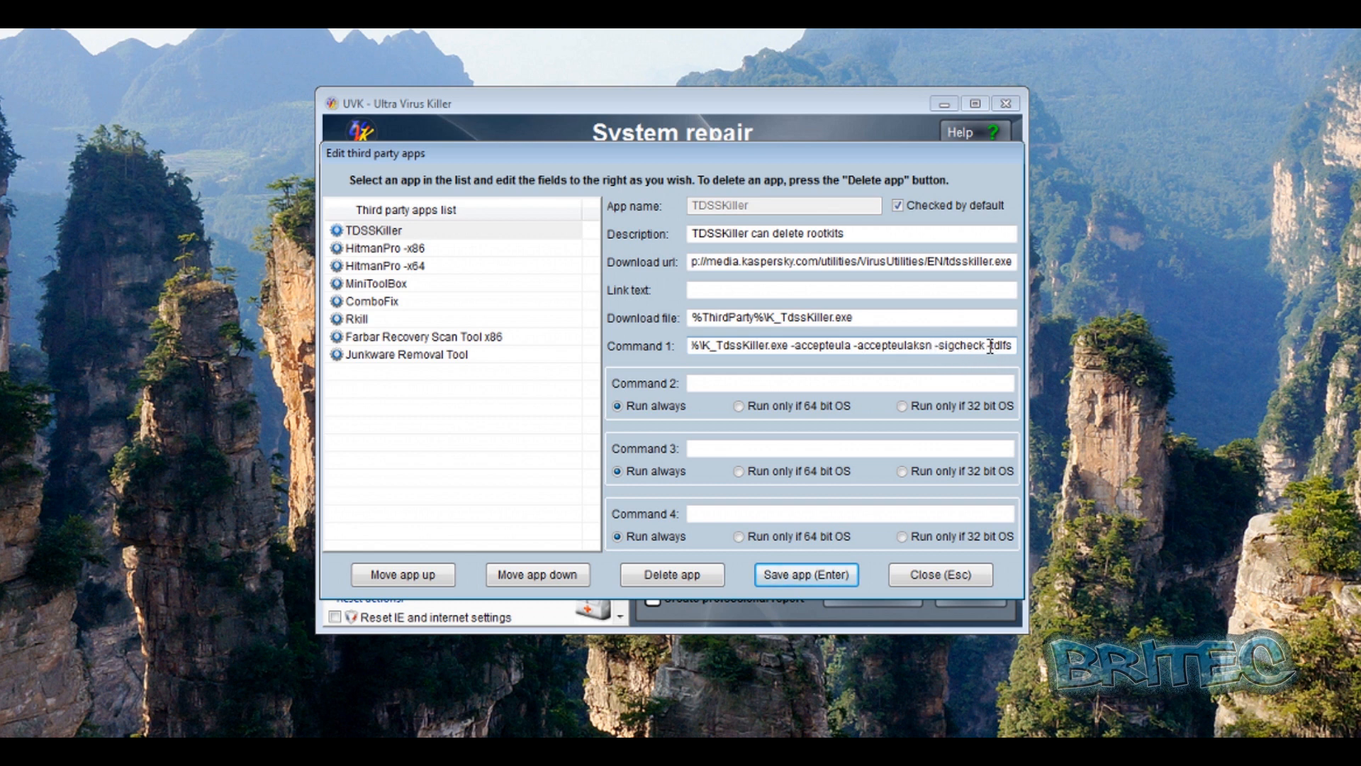
{"action": "left_click_drag", "start_coordinate": [991, 345], "coordinate": [1000, 377]}
{"action": "left_click", "coordinate": [953, 345]}
Review the HitmanPro -x86 entry, save it as it is, and close the third party app editor.
{"action": "left_click", "coordinate": [400, 249]}
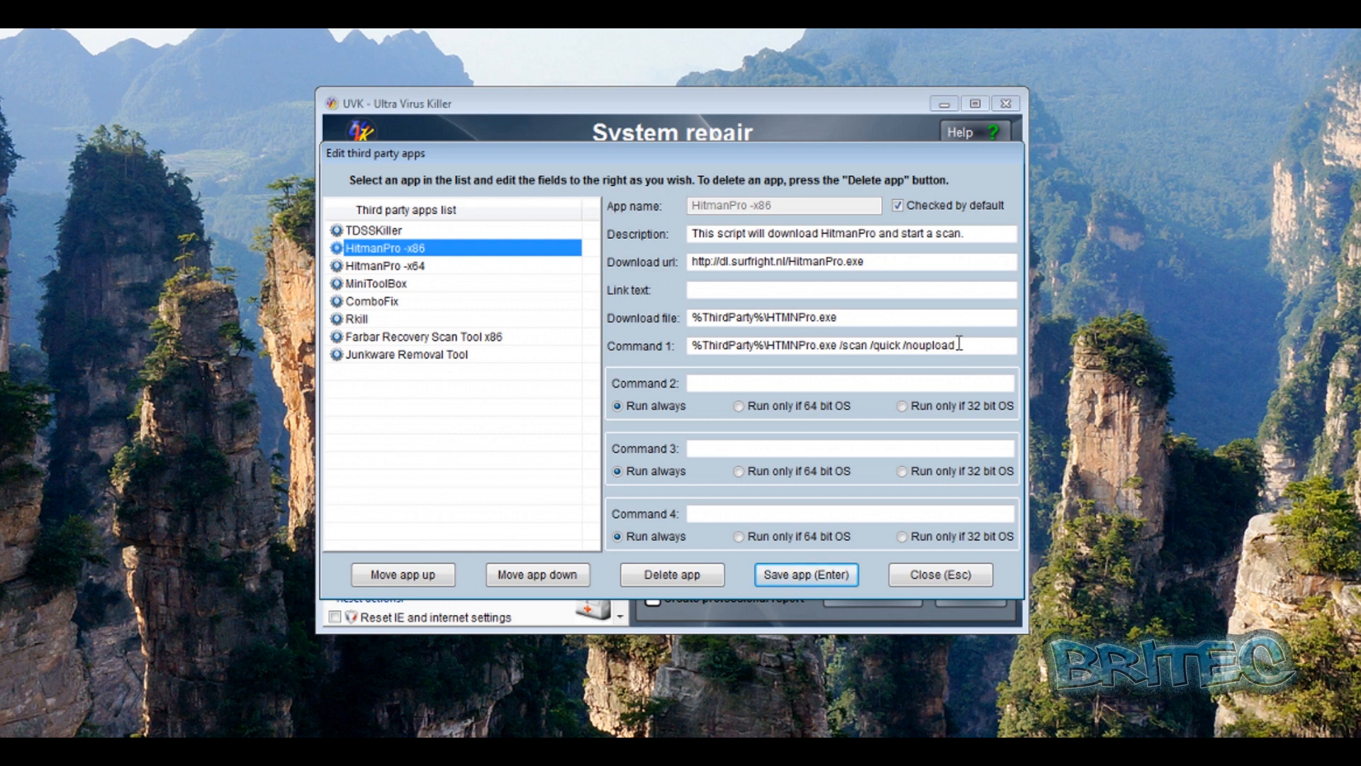
{"action": "left_click", "coordinate": [808, 574]}
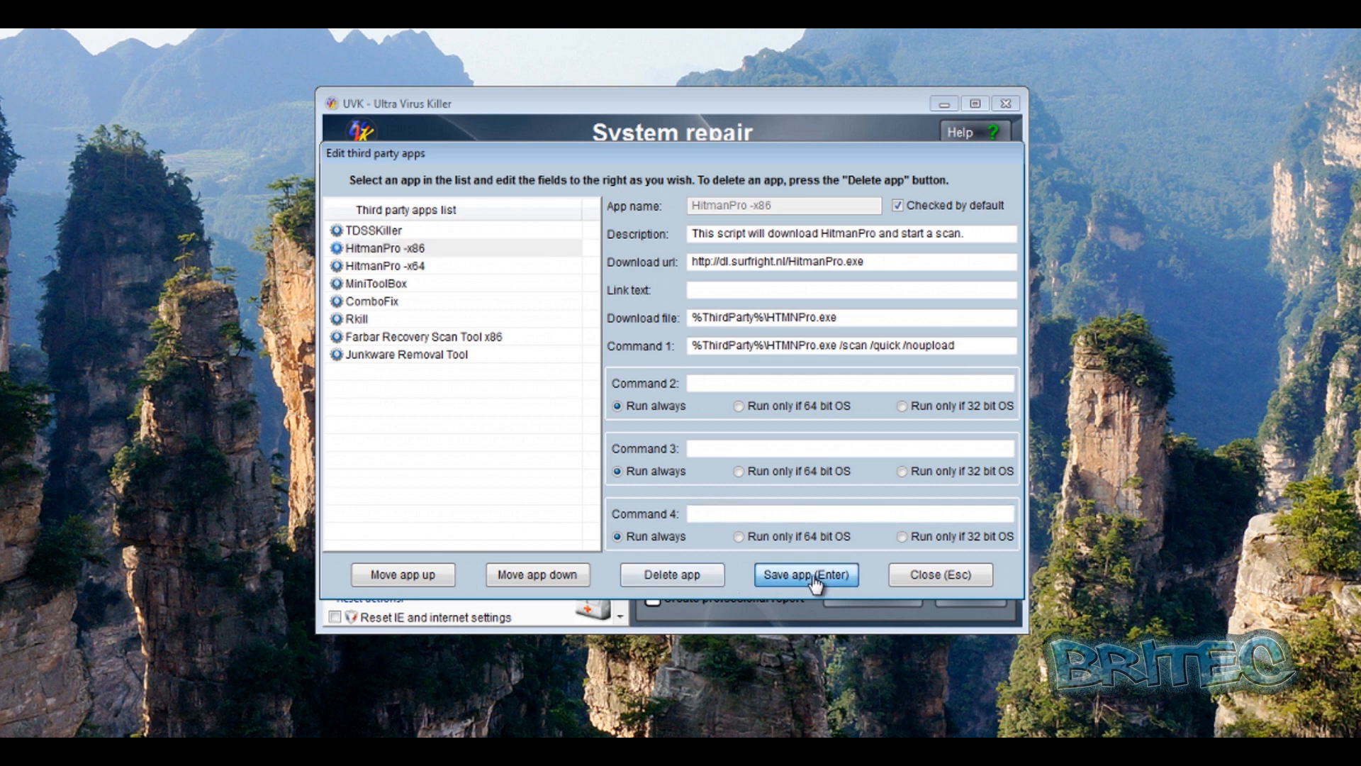
{"action": "left_click", "coordinate": [907, 577]}
{"action": "left_click", "coordinate": [751, 418]}
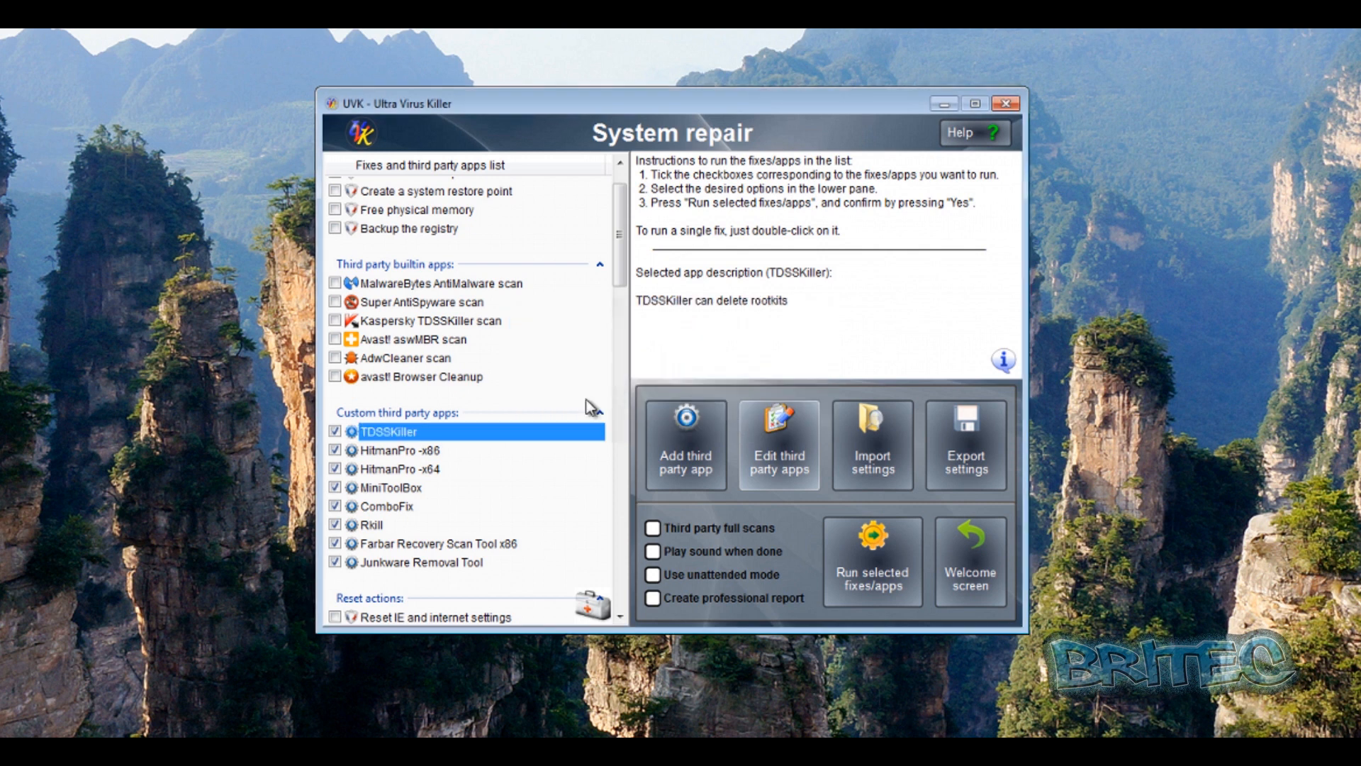
Untick every custom third party app except HitmanPro -x86.
{"action": "left_click", "coordinate": [335, 431]}
{"action": "left_click", "coordinate": [335, 468]}
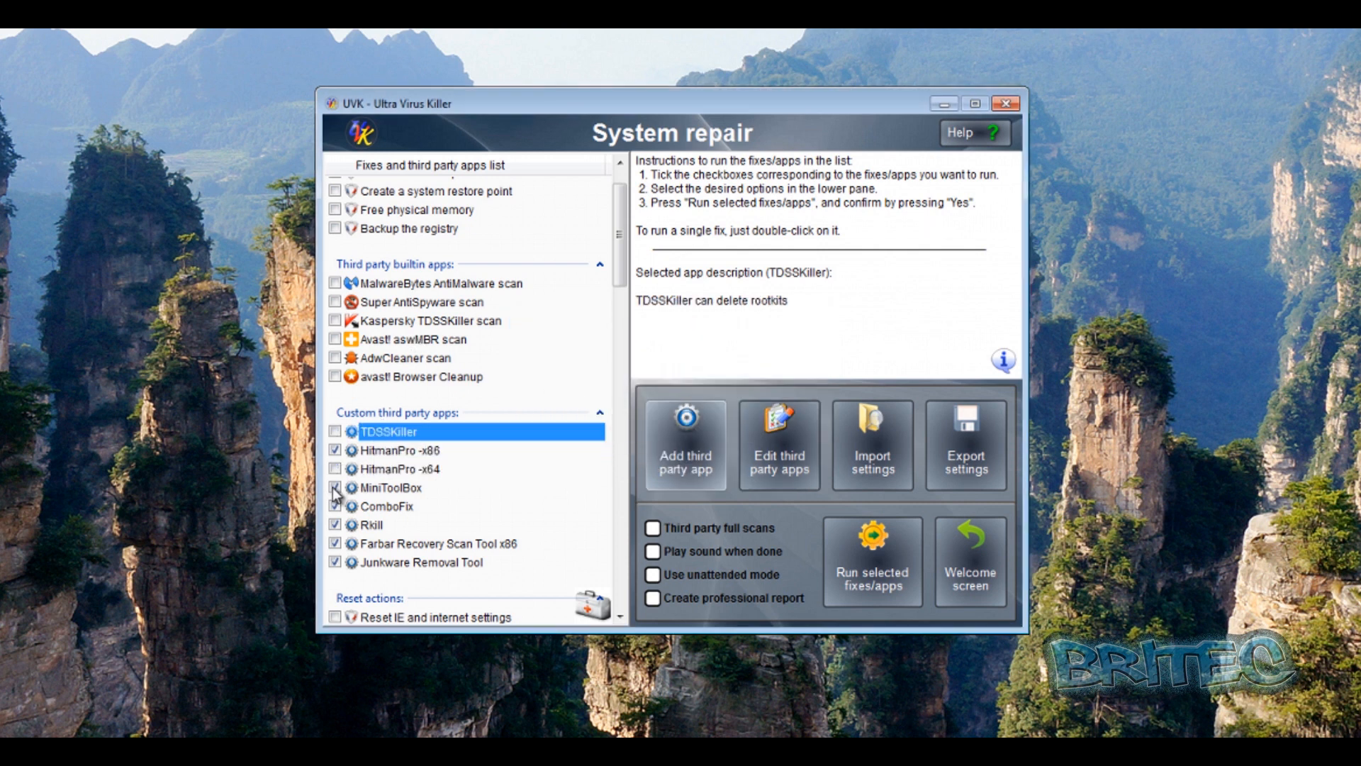
{"action": "left_click", "coordinate": [335, 487]}
{"action": "left_click", "coordinate": [335, 506]}
{"action": "left_click", "coordinate": [335, 524]}
{"action": "left_click", "coordinate": [334, 543]}
{"action": "left_click", "coordinate": [334, 562]}
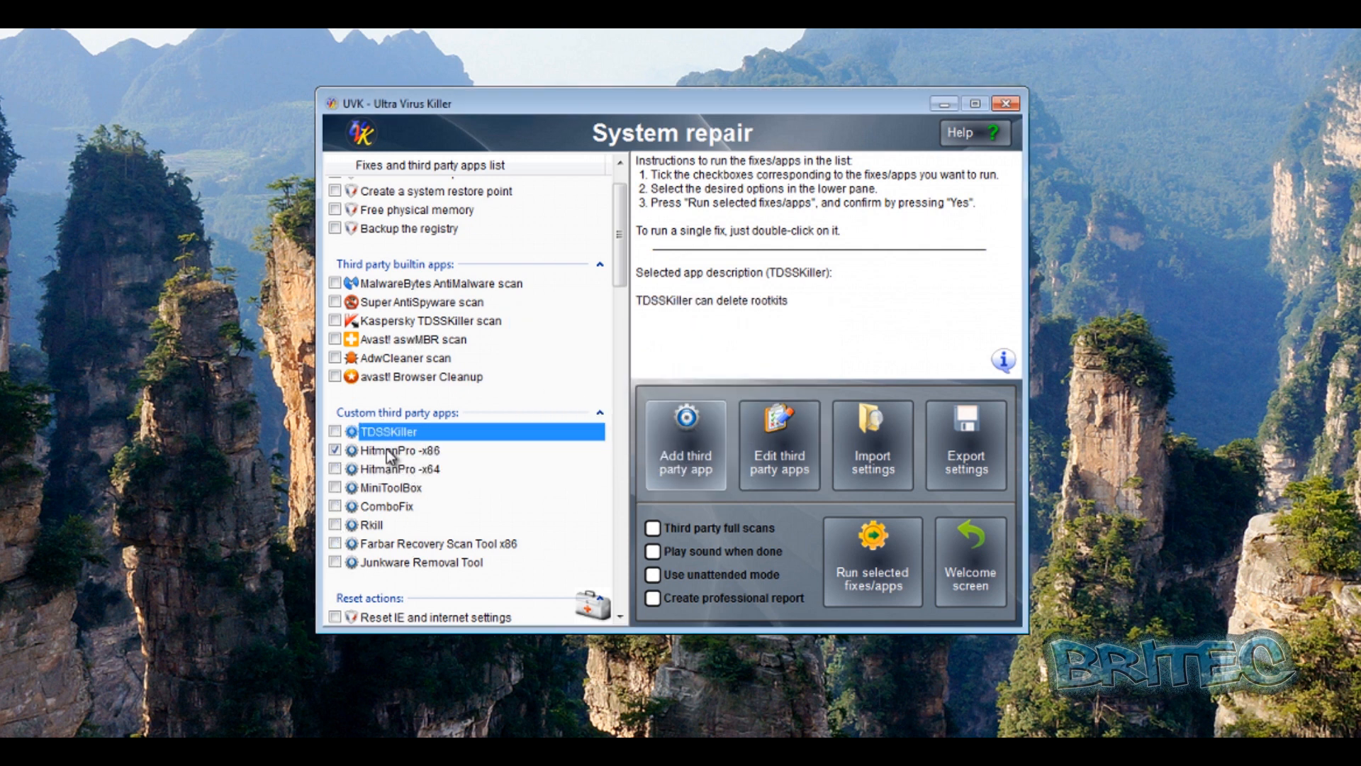
Run the HitmanPro -x86 custom app and confirm the run.
{"action": "left_click", "coordinate": [422, 452]}
{"action": "left_click", "coordinate": [861, 595]}
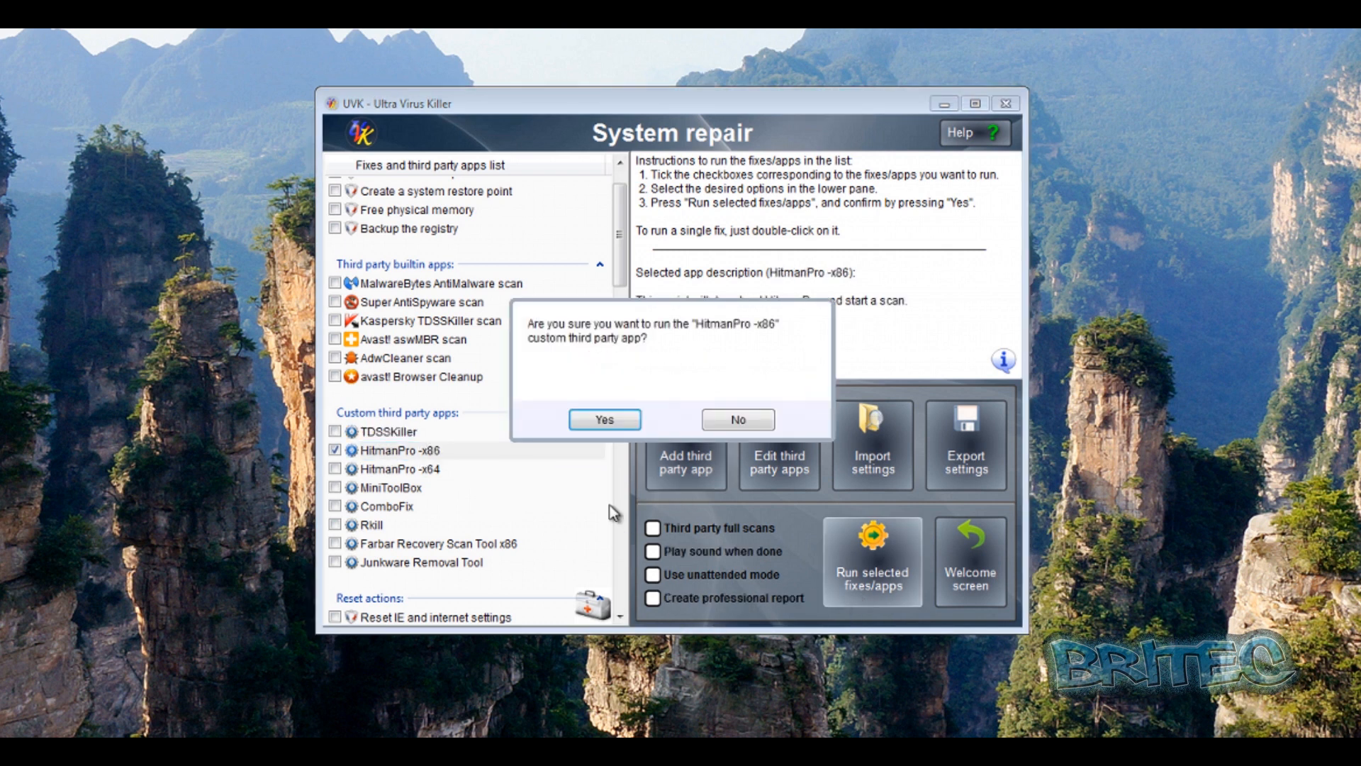
{"action": "left_click", "coordinate": [598, 423]}
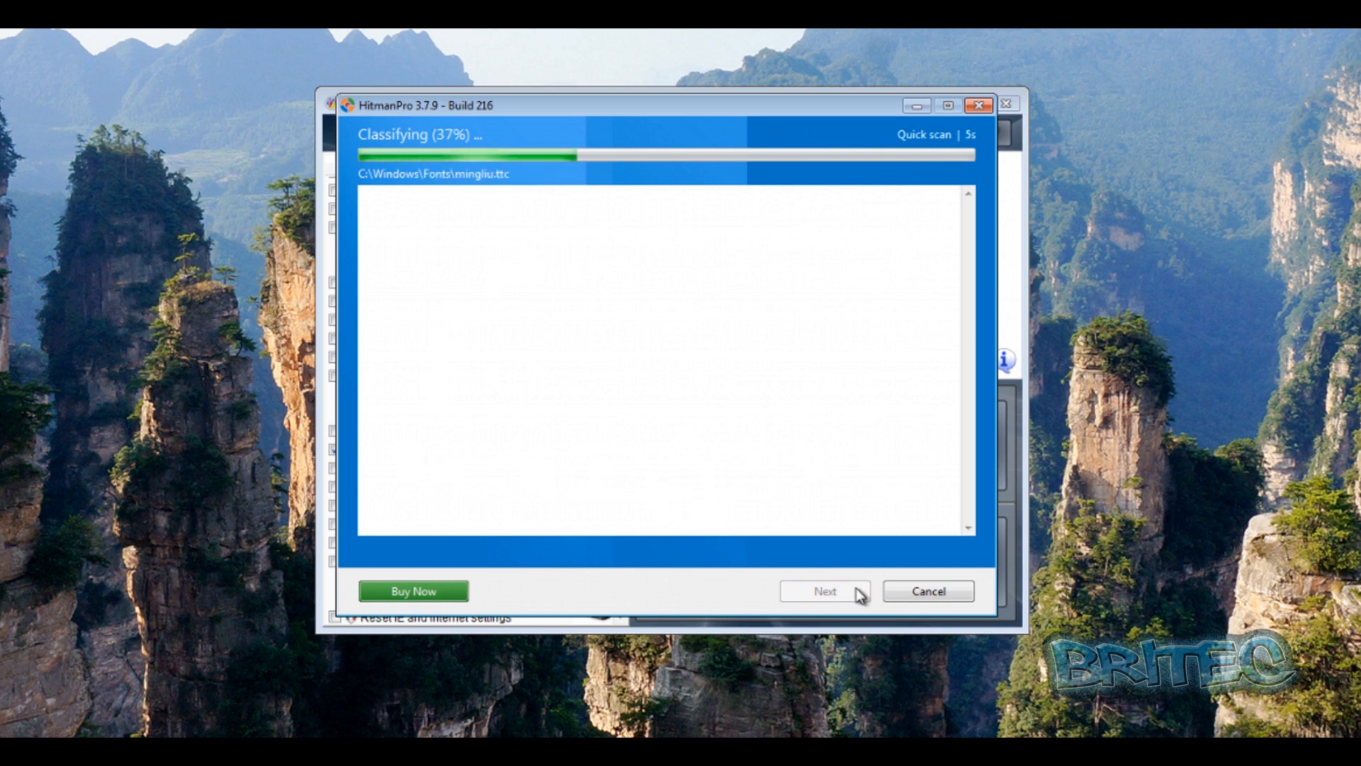
Abort the HitmanPro quick scan, close HitmanPro and dismiss the completion message.
{"action": "left_click", "coordinate": [926, 594]}
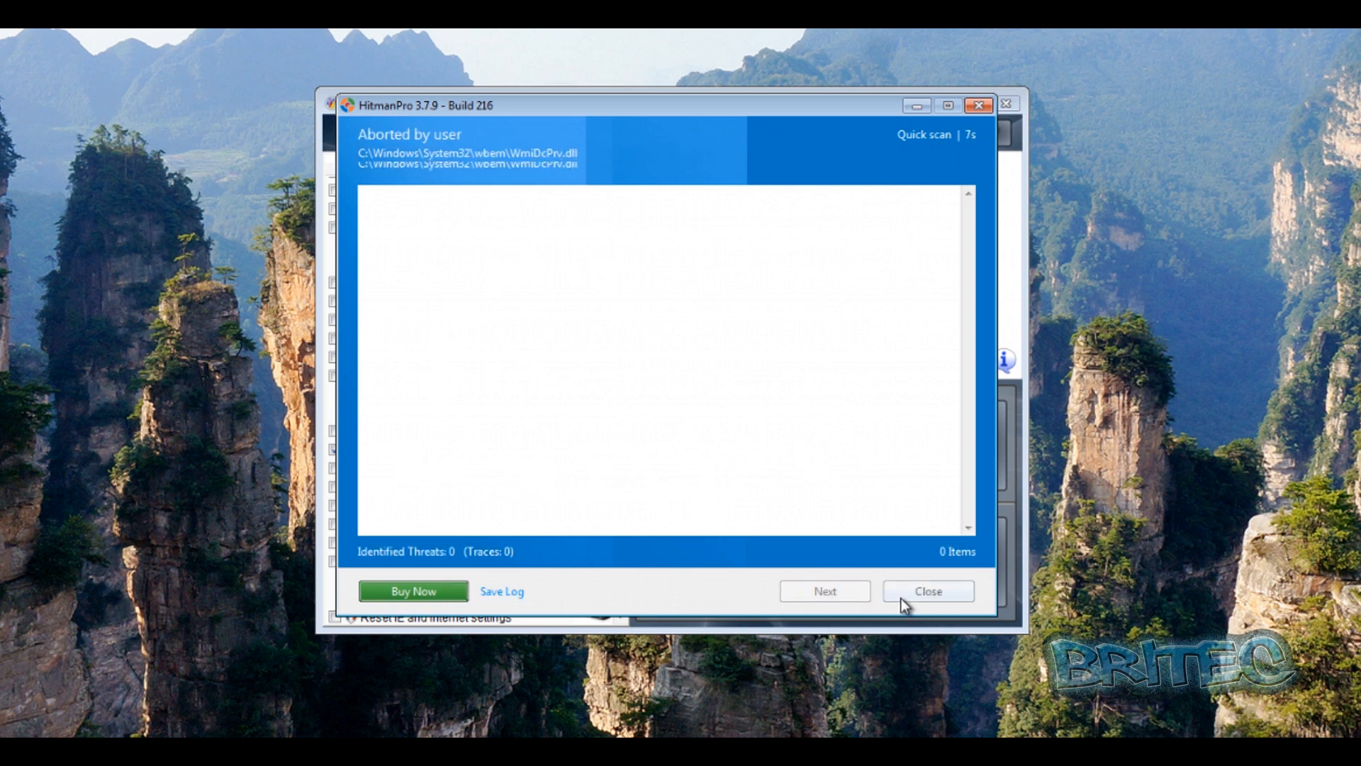
{"action": "left_click", "coordinate": [925, 594]}
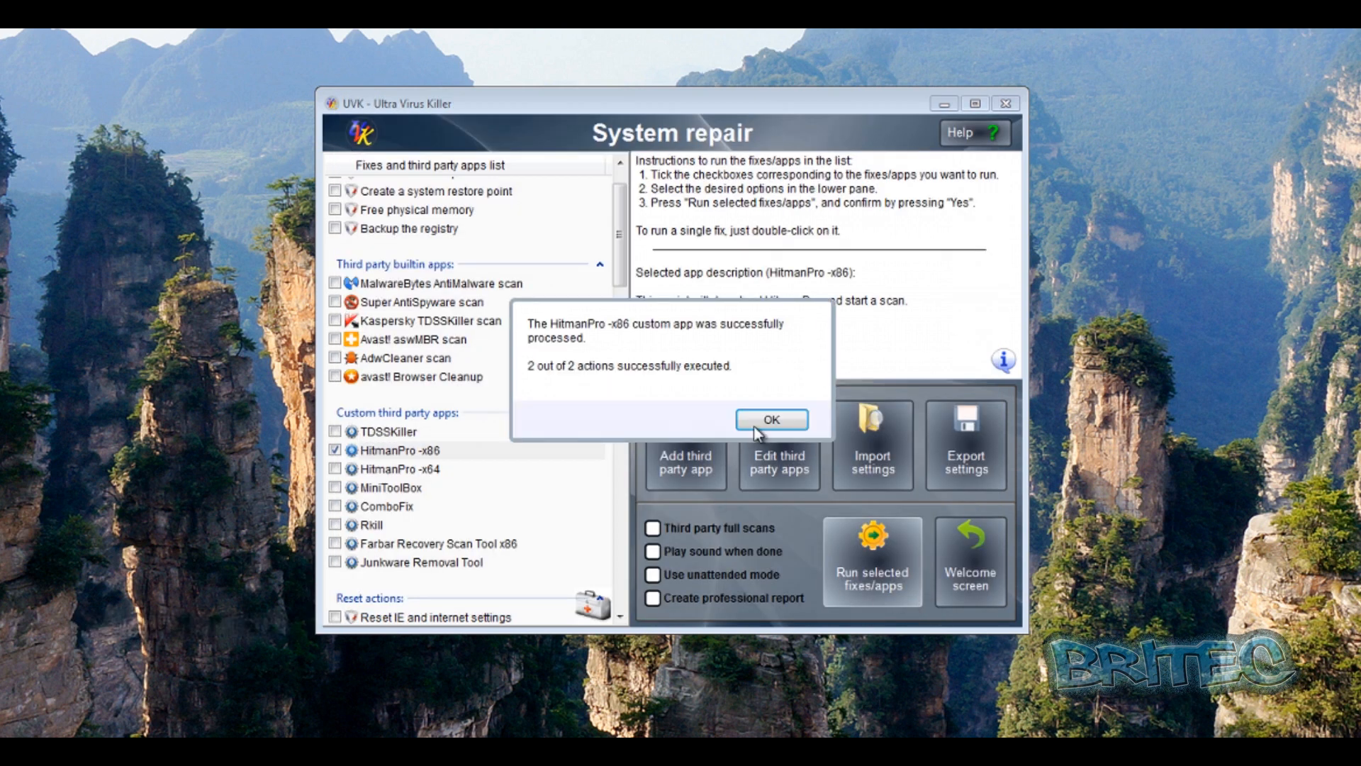
{"action": "left_click", "coordinate": [774, 420]}
Edit the HitmanPro -x86 app and remove the /scan /quick /noupload switches from its Command 1.
{"action": "left_click", "coordinate": [766, 482]}
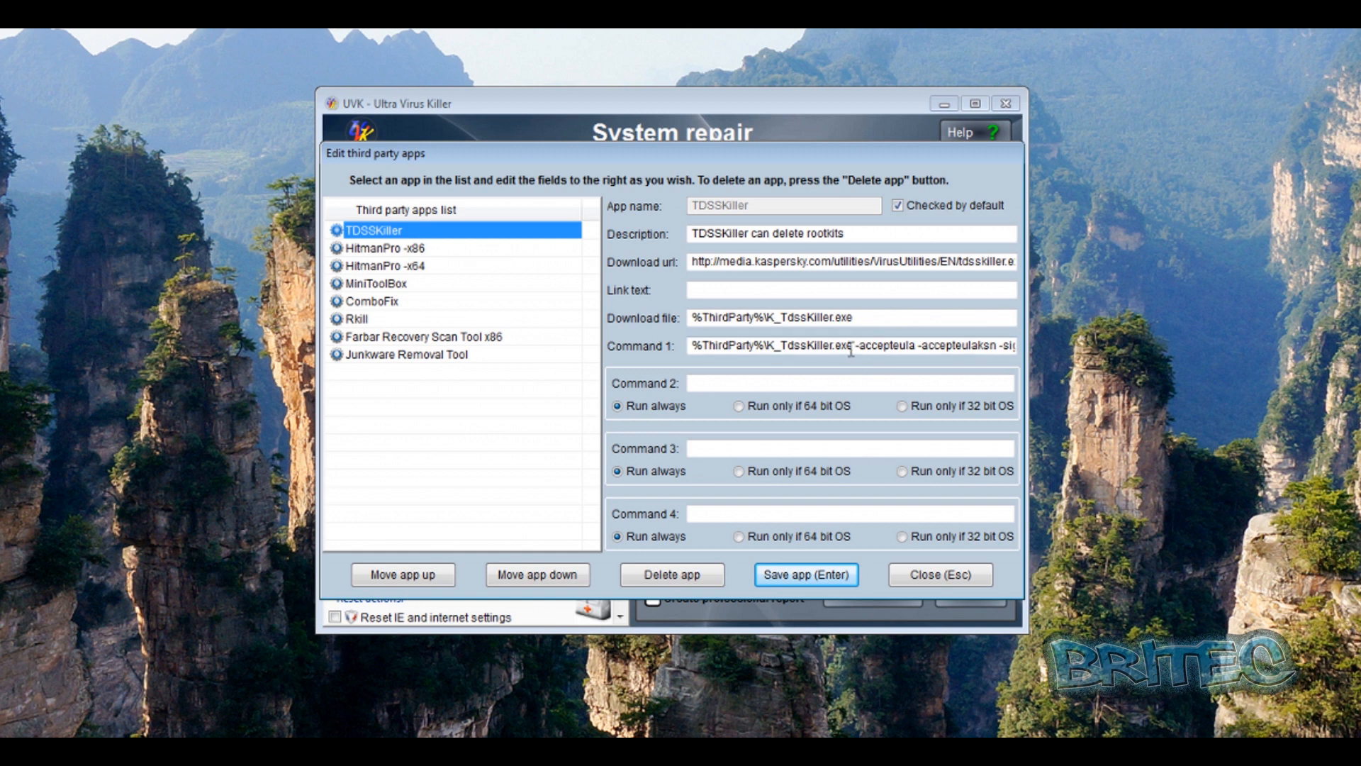
{"action": "left_click", "coordinate": [377, 249]}
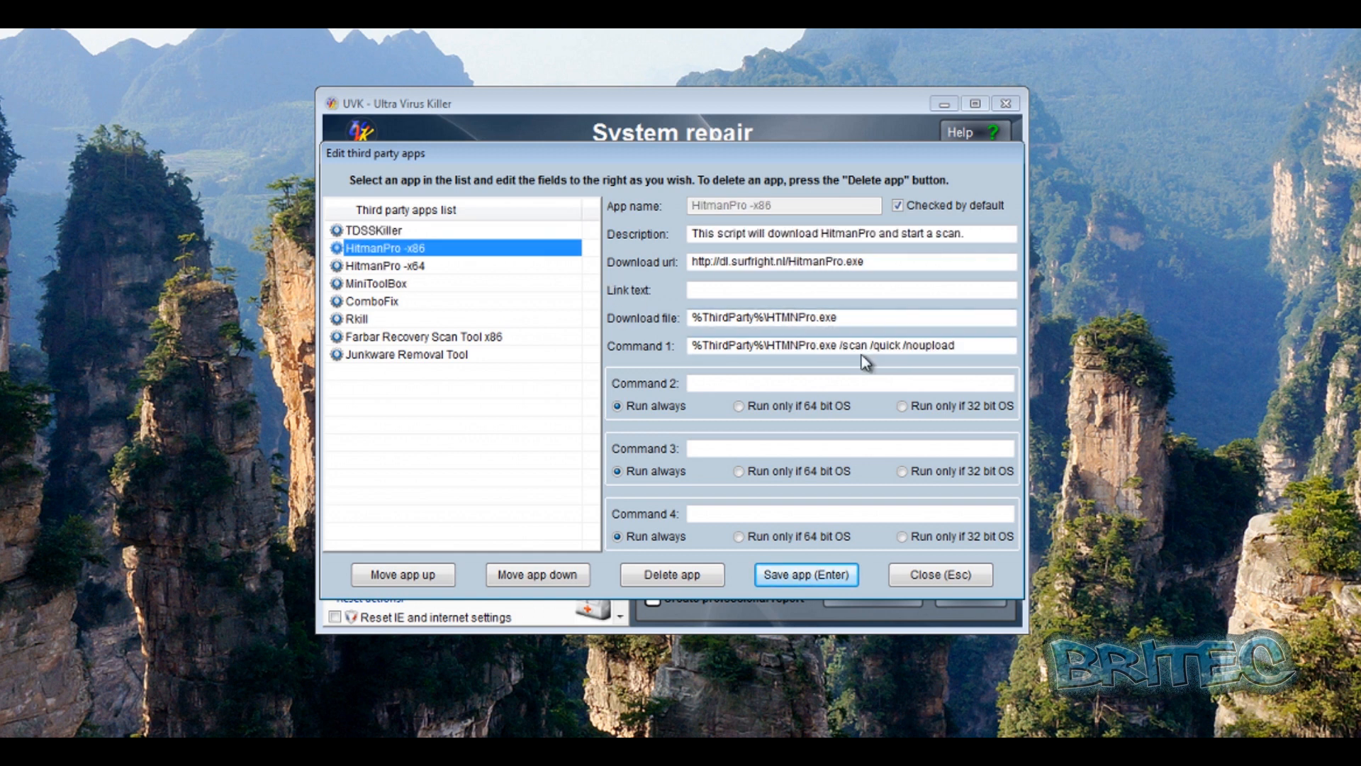
{"action": "left_click_drag", "start_coordinate": [838, 347], "coordinate": [954, 347]}
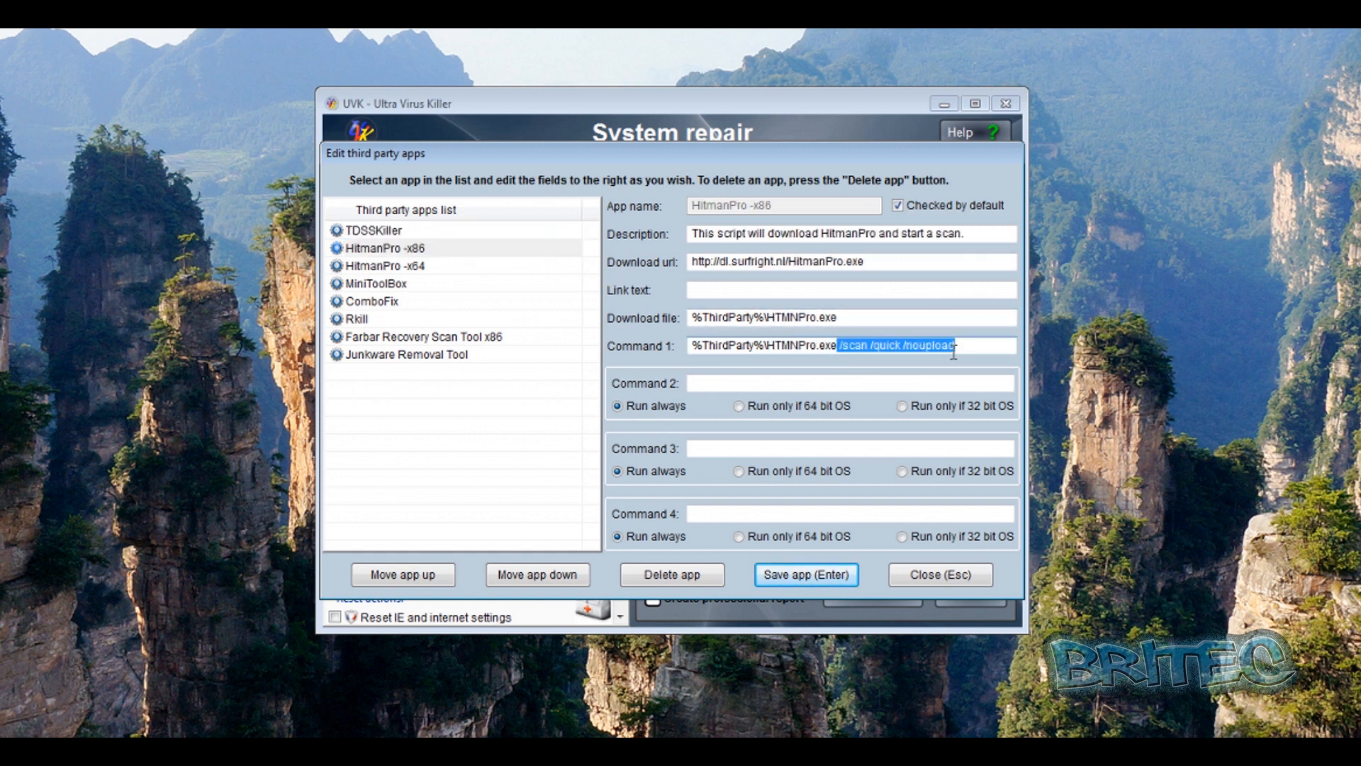
{"action": "right_click", "coordinate": [941, 349]}
{"action": "left_click", "coordinate": [968, 384]}
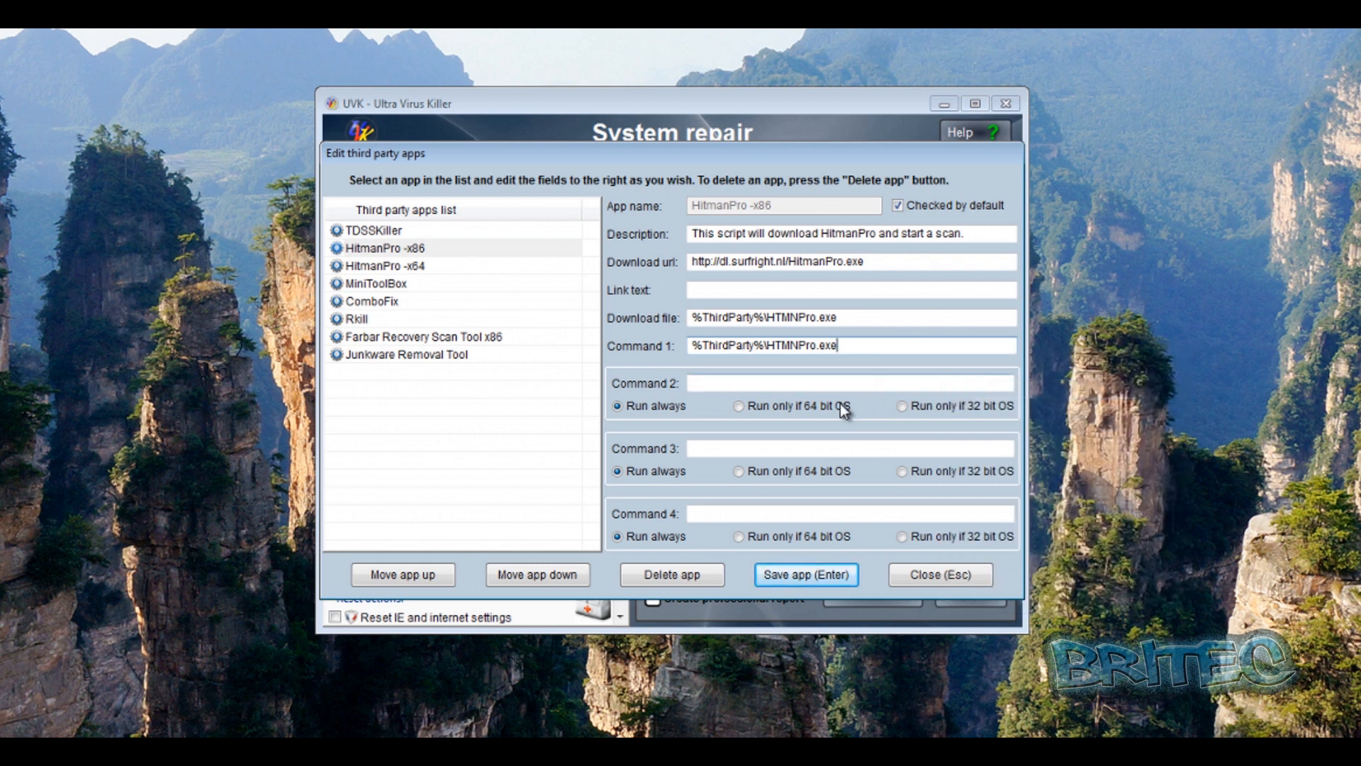
Save the edited HitmanPro -x86 app, close the third party apps editor and dismiss the notice.
{"action": "left_click", "coordinate": [788, 572]}
{"action": "left_click", "coordinate": [934, 580]}
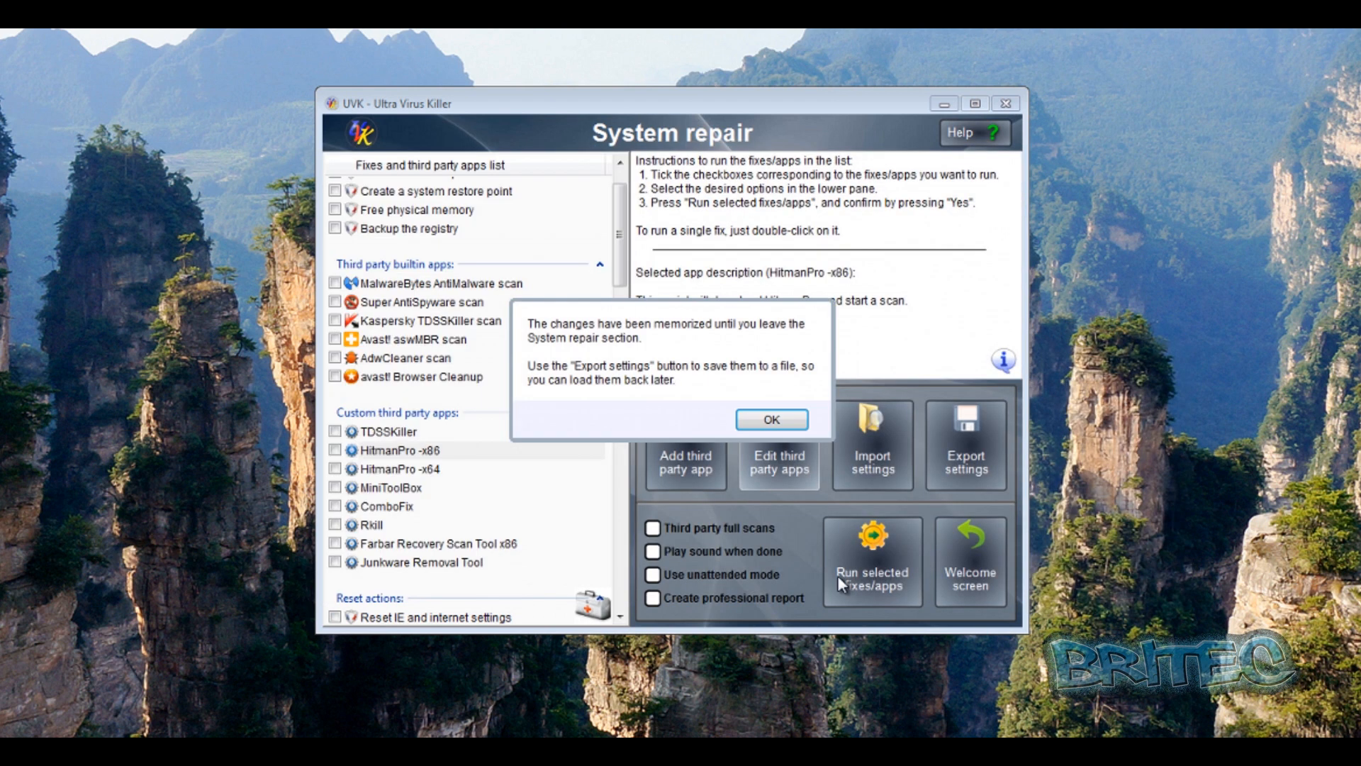
{"action": "left_click", "coordinate": [771, 420]}
Run the HitmanPro -x86 custom app as far as its license agreement, close HitmanPro and dismiss the completion message.
{"action": "left_click", "coordinate": [394, 452]}
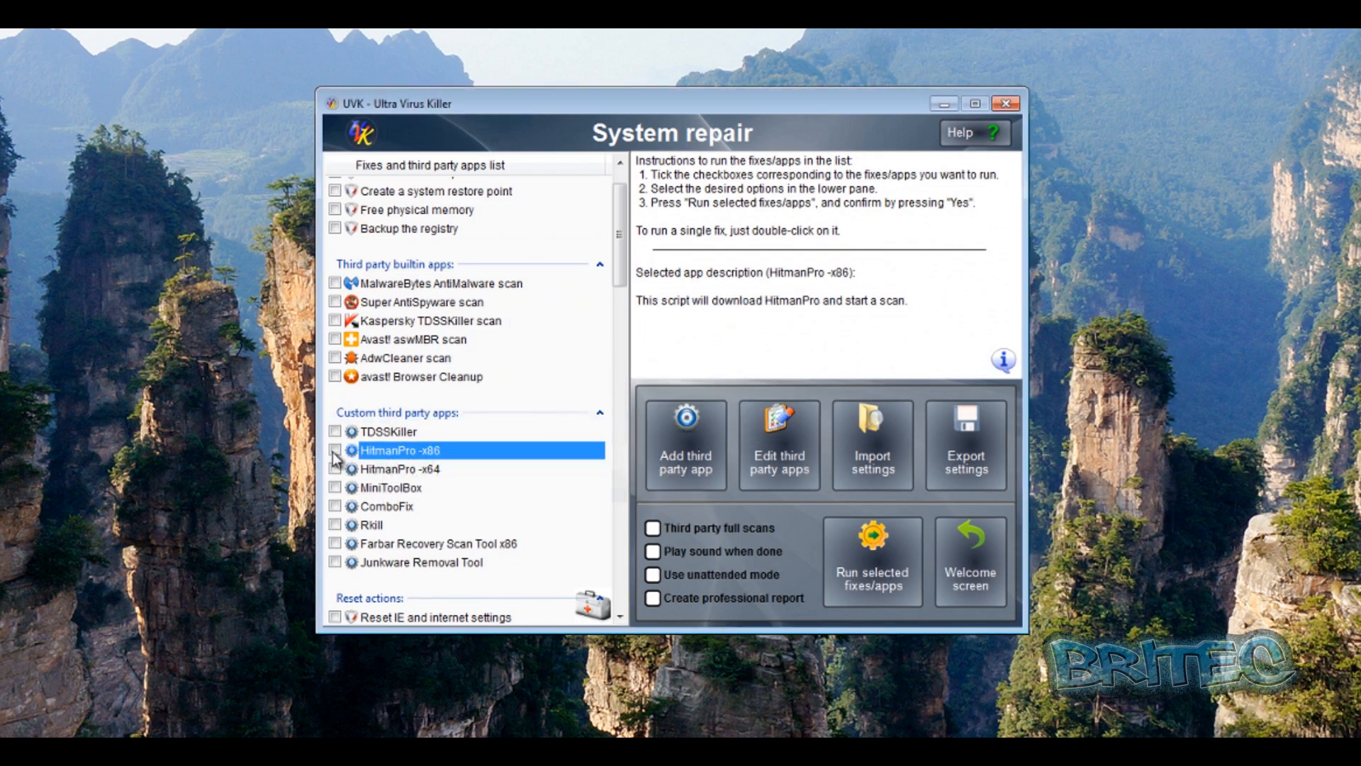
{"action": "left_click", "coordinate": [872, 578]}
{"action": "left_click", "coordinate": [599, 419]}
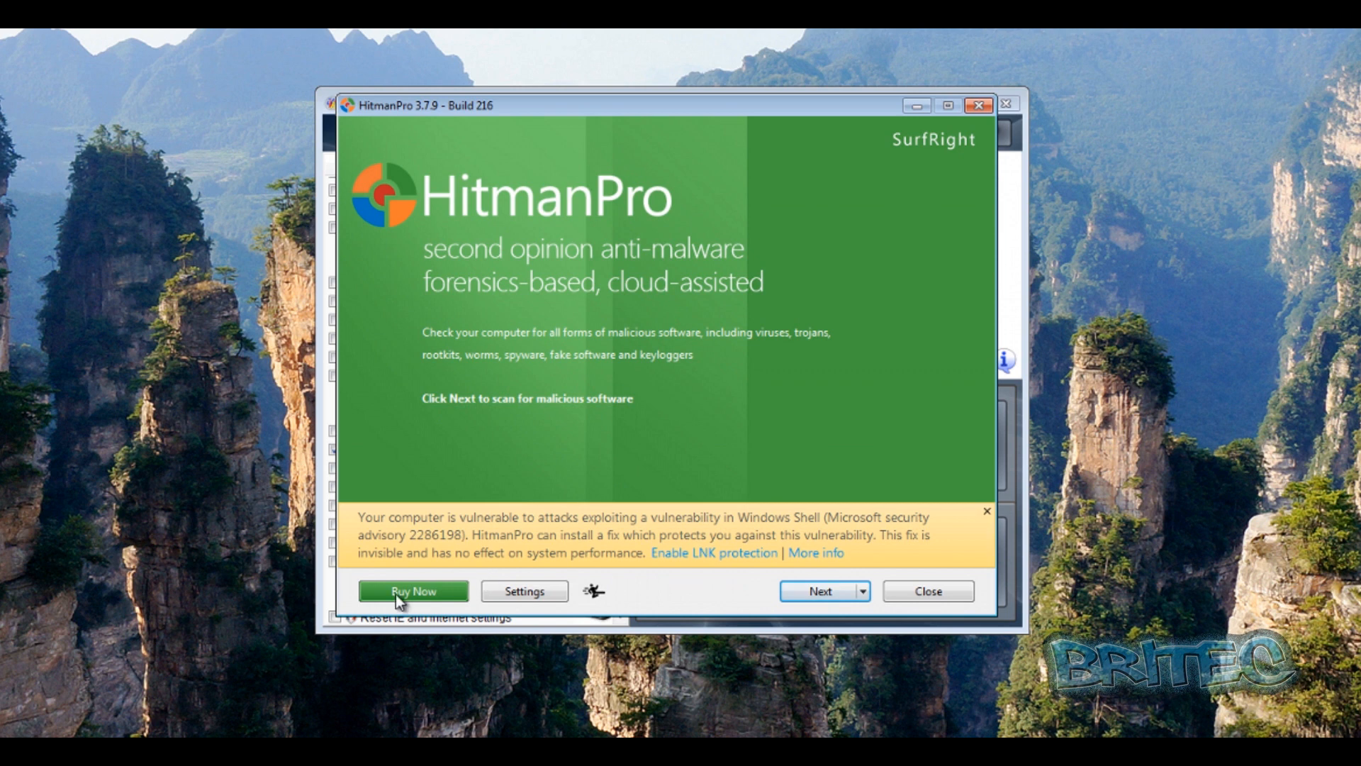
{"action": "left_click", "coordinate": [825, 592]}
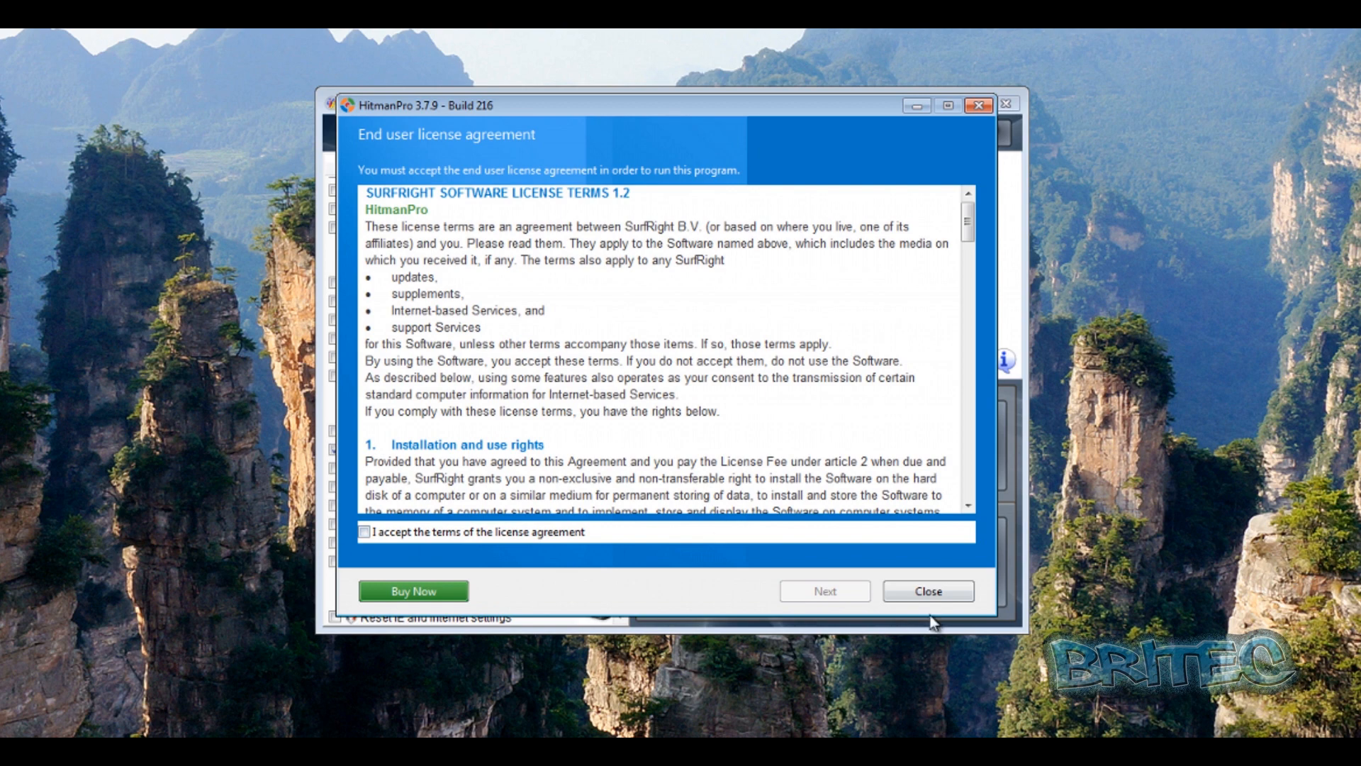
{"action": "left_click", "coordinate": [928, 591]}
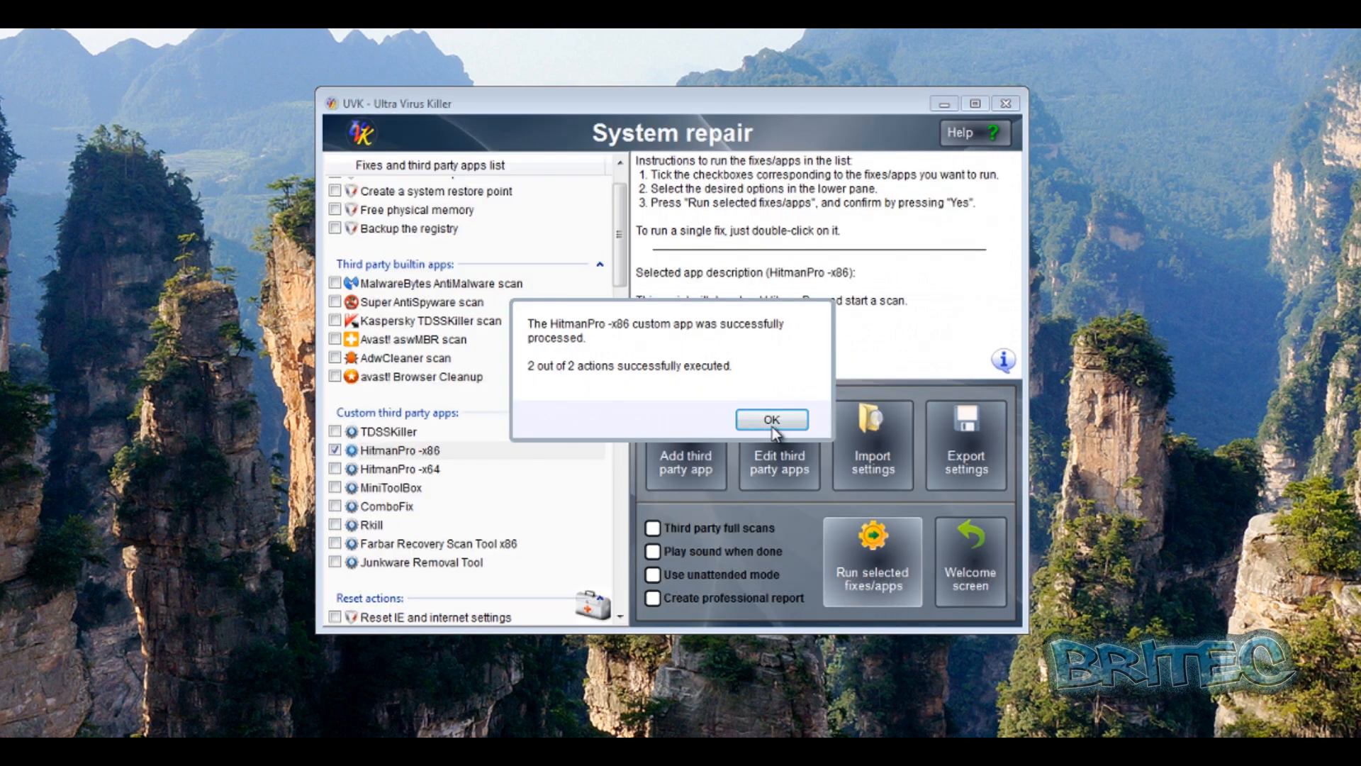
{"action": "left_click", "coordinate": [773, 418]}
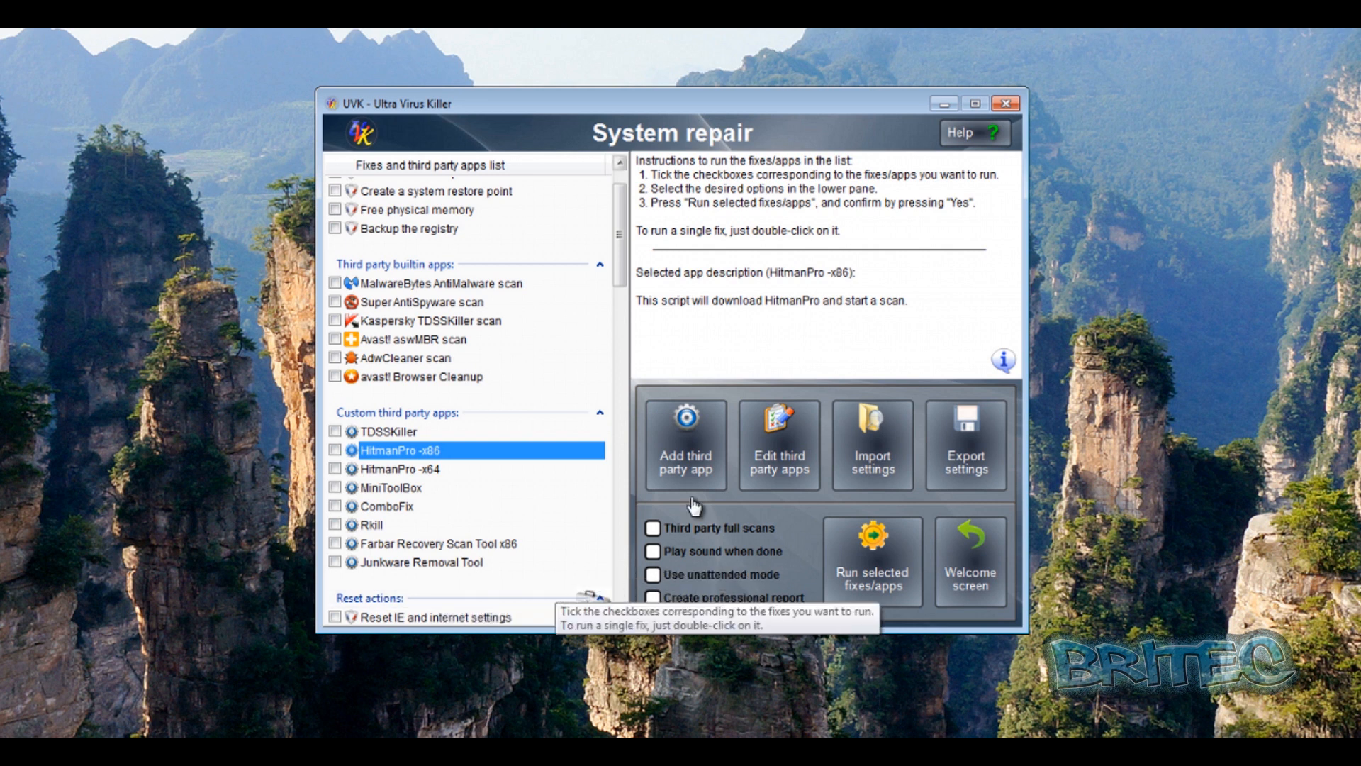
Start a new third party app and copy the Angry IP Scanner page address from MajorGeeks in the browser into its download Url.
{"action": "left_click", "coordinate": [685, 445]}
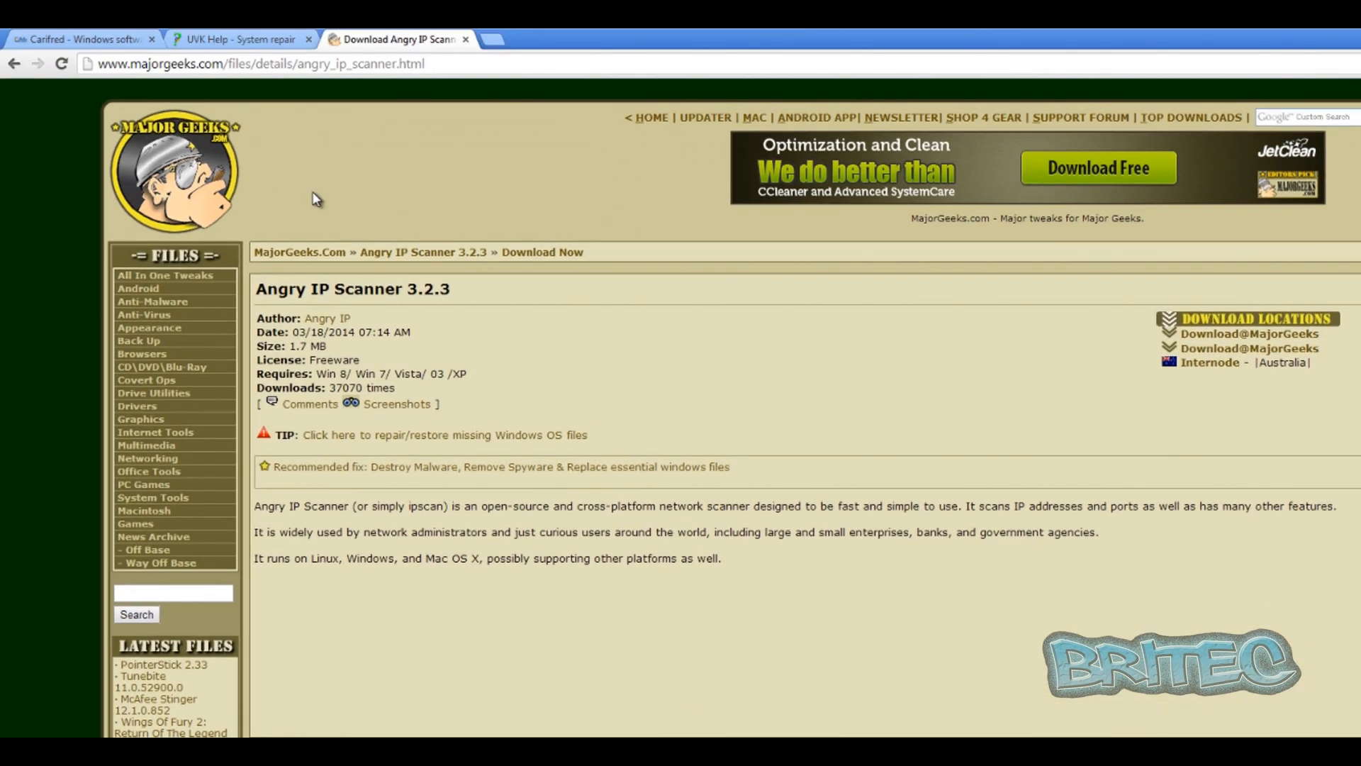
{"action": "left_click", "coordinate": [293, 68]}
{"action": "right_click", "coordinate": [282, 69]}
{"action": "left_click", "coordinate": [312, 123]}
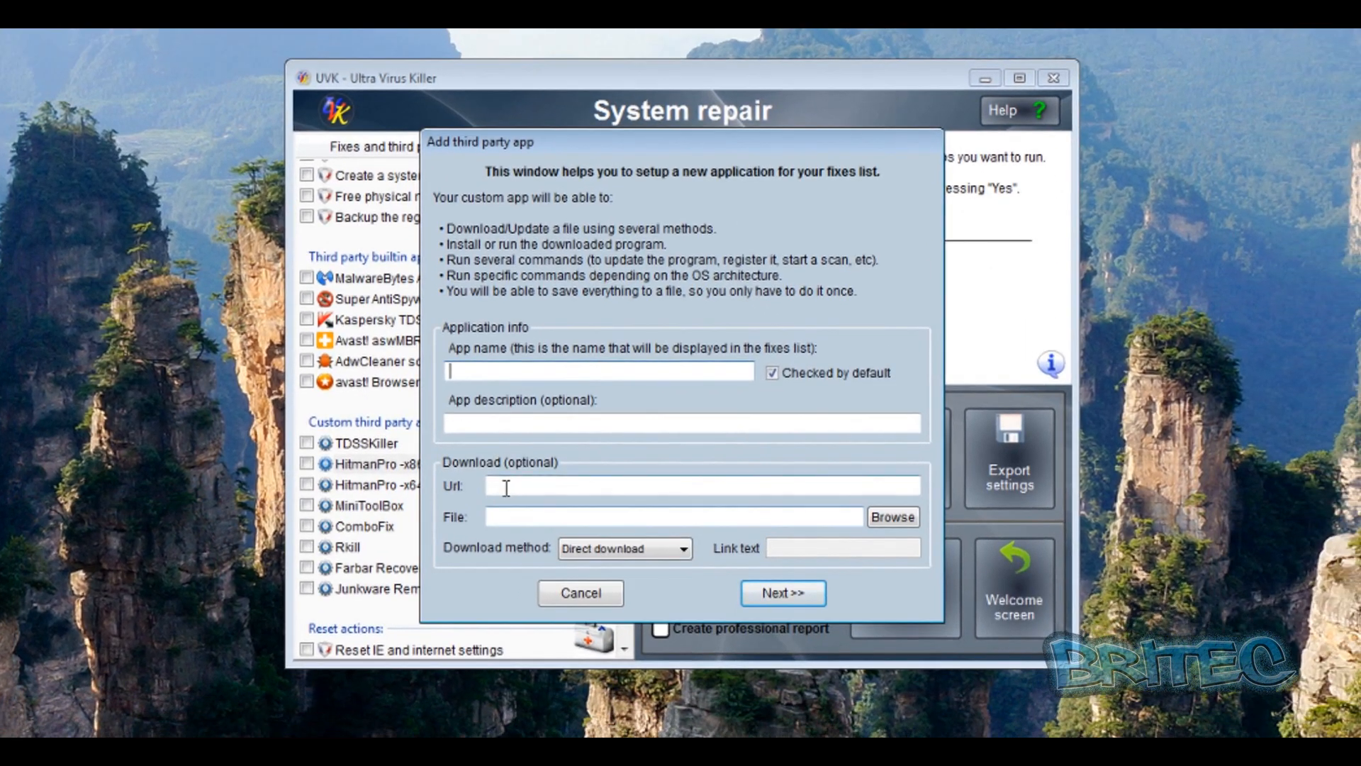
{"action": "left_click", "coordinate": [506, 488]}
{"action": "right_click", "coordinate": [505, 487]}
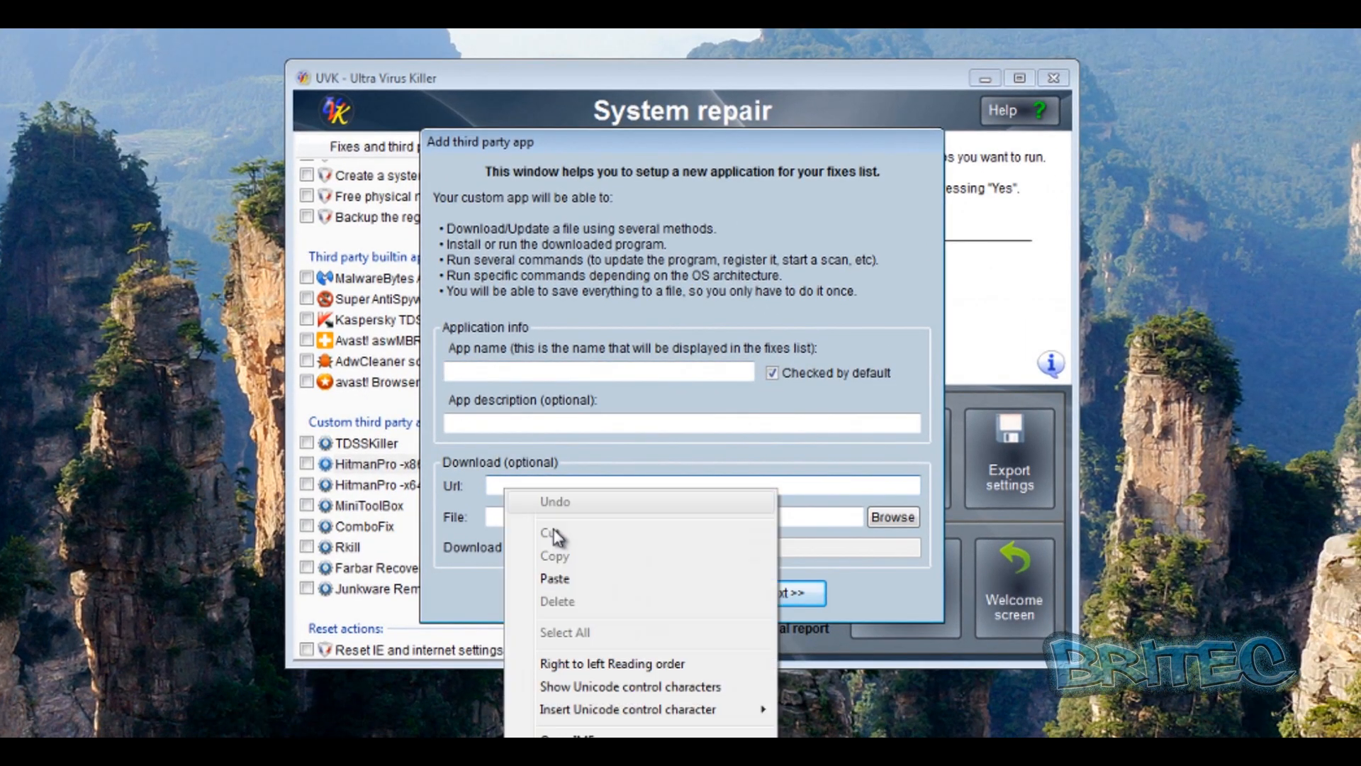
{"action": "left_click", "coordinate": [567, 579]}
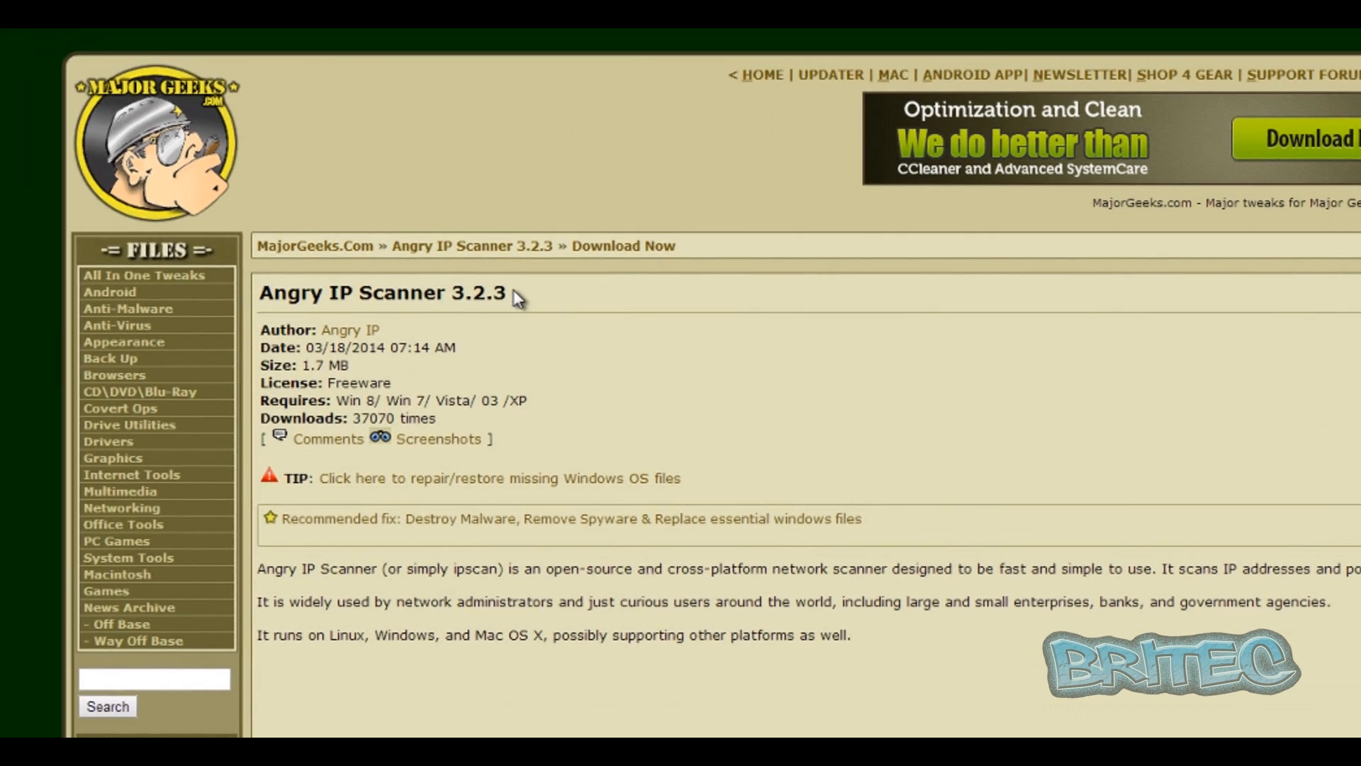
Copy the title Angry IP Scanner 3.2.3 from the MajorGeeks page and paste it as the new app's name in UVK.
{"action": "left_click_drag", "start_coordinate": [518, 297], "coordinate": [258, 292]}
{"action": "right_click", "coordinate": [276, 294]}
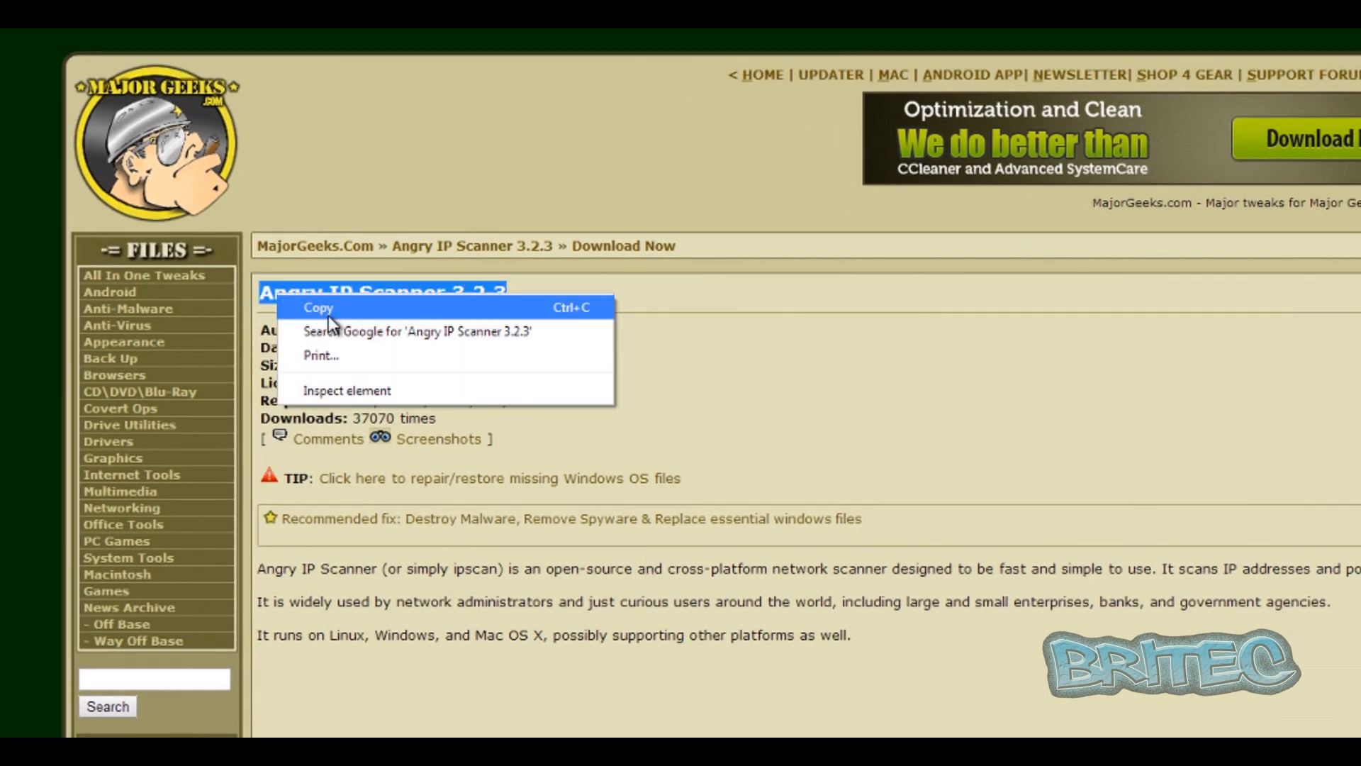
{"action": "left_click", "coordinate": [329, 316]}
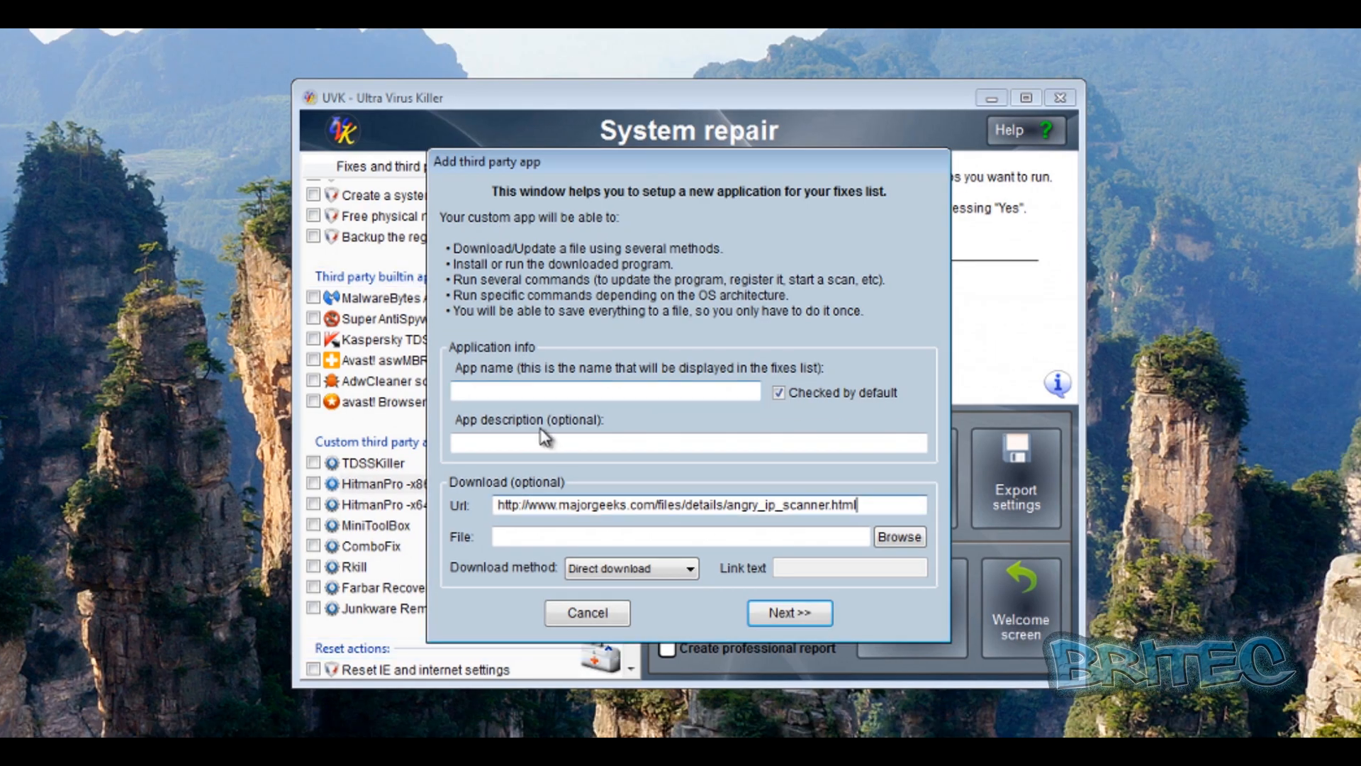
{"action": "right_click", "coordinate": [535, 391]}
{"action": "left_click", "coordinate": [590, 481]}
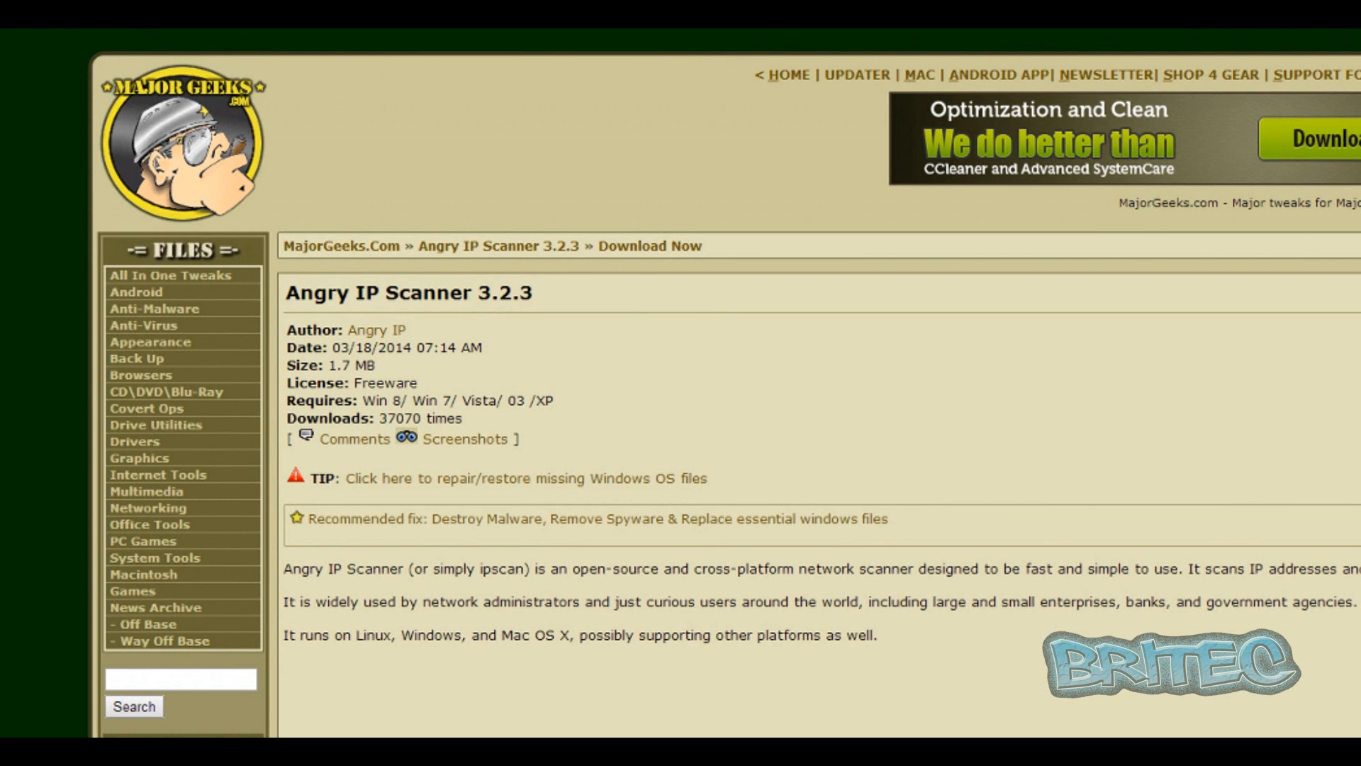
Copy the first description paragraph about Angry IP Scanner from the MajorGeeks page and paste it as the app description in UVK.
{"action": "left_click_drag", "start_coordinate": [938, 577], "coordinate": [285, 567]}
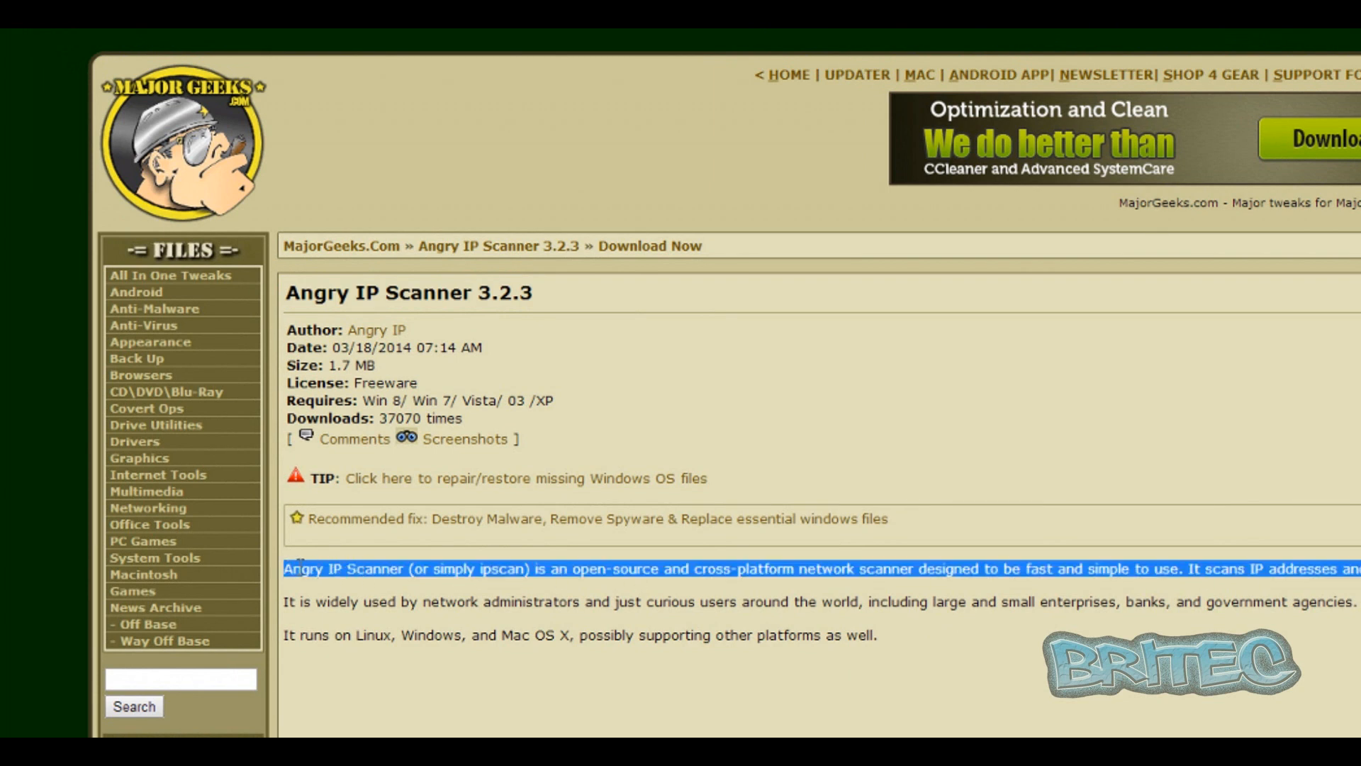
{"action": "right_click", "coordinate": [300, 565]}
{"action": "left_click", "coordinate": [354, 581]}
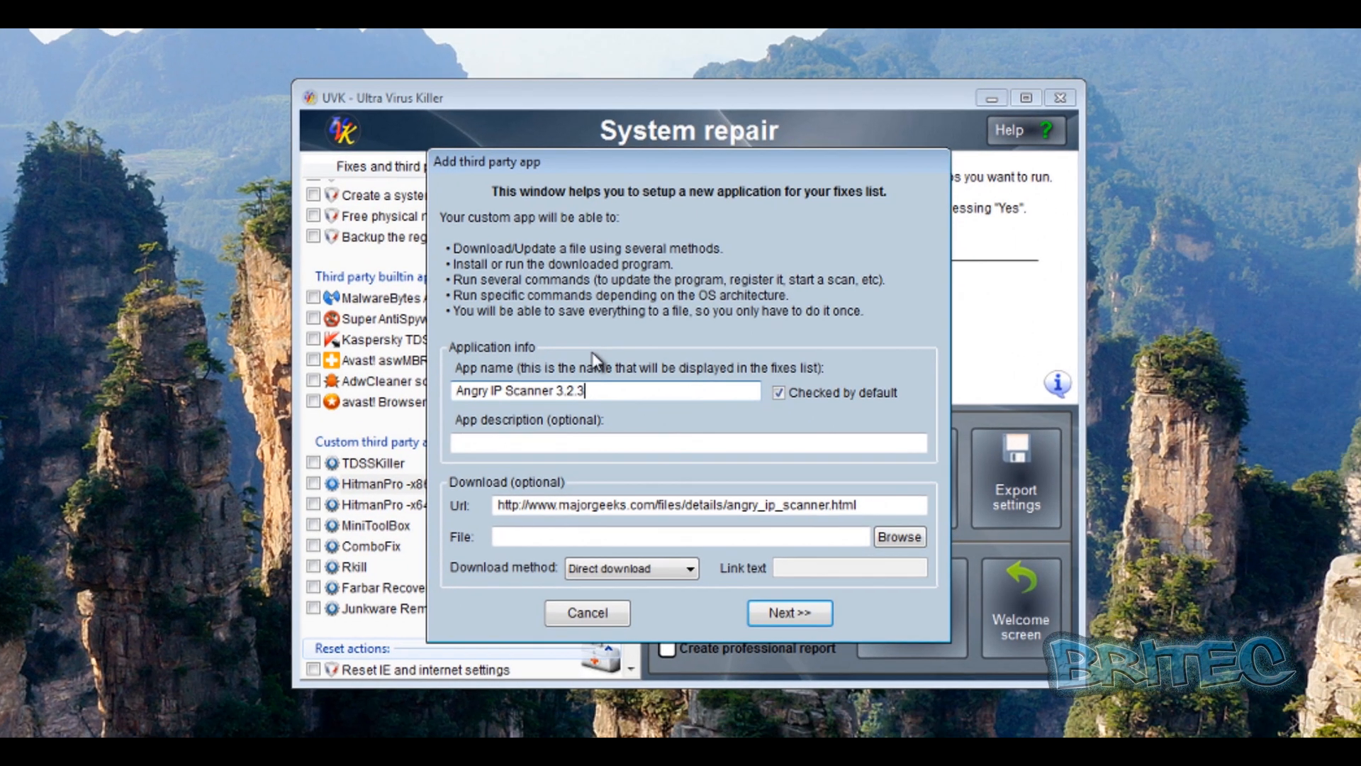
{"action": "left_click", "coordinate": [496, 443]}
{"action": "right_click", "coordinate": [495, 445]}
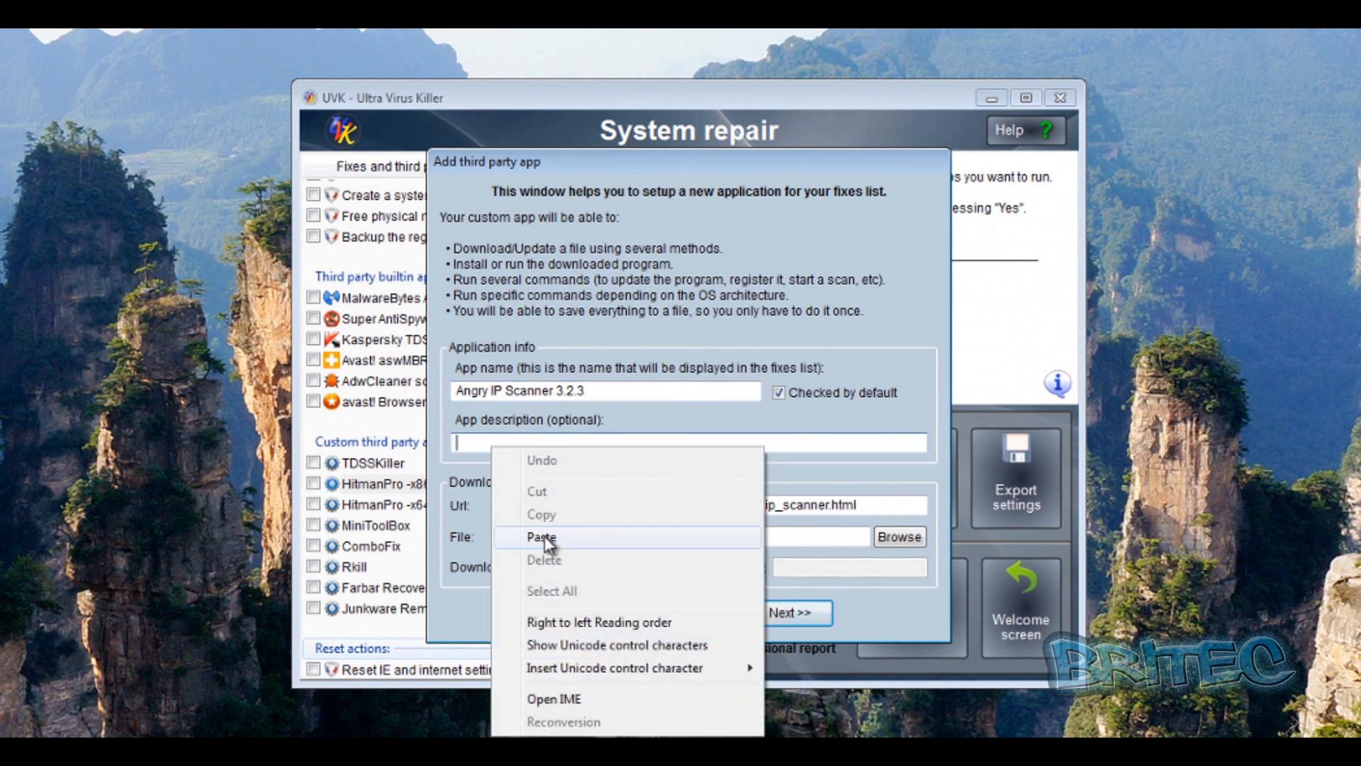
{"action": "left_click", "coordinate": [544, 535]}
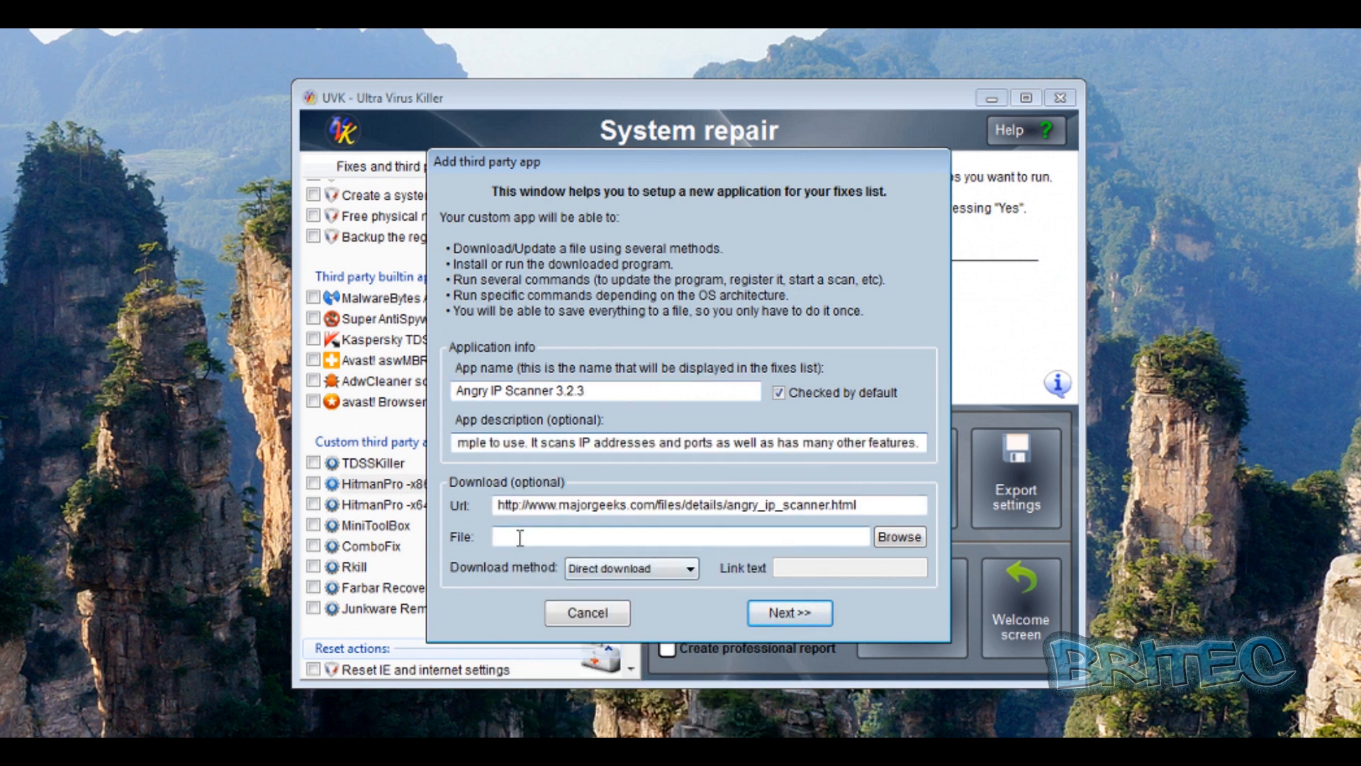
Set the download file to %ThirdParty%\AngryIPScanner.exe and copy that path.
{"action": "left_click", "coordinate": [504, 539]}
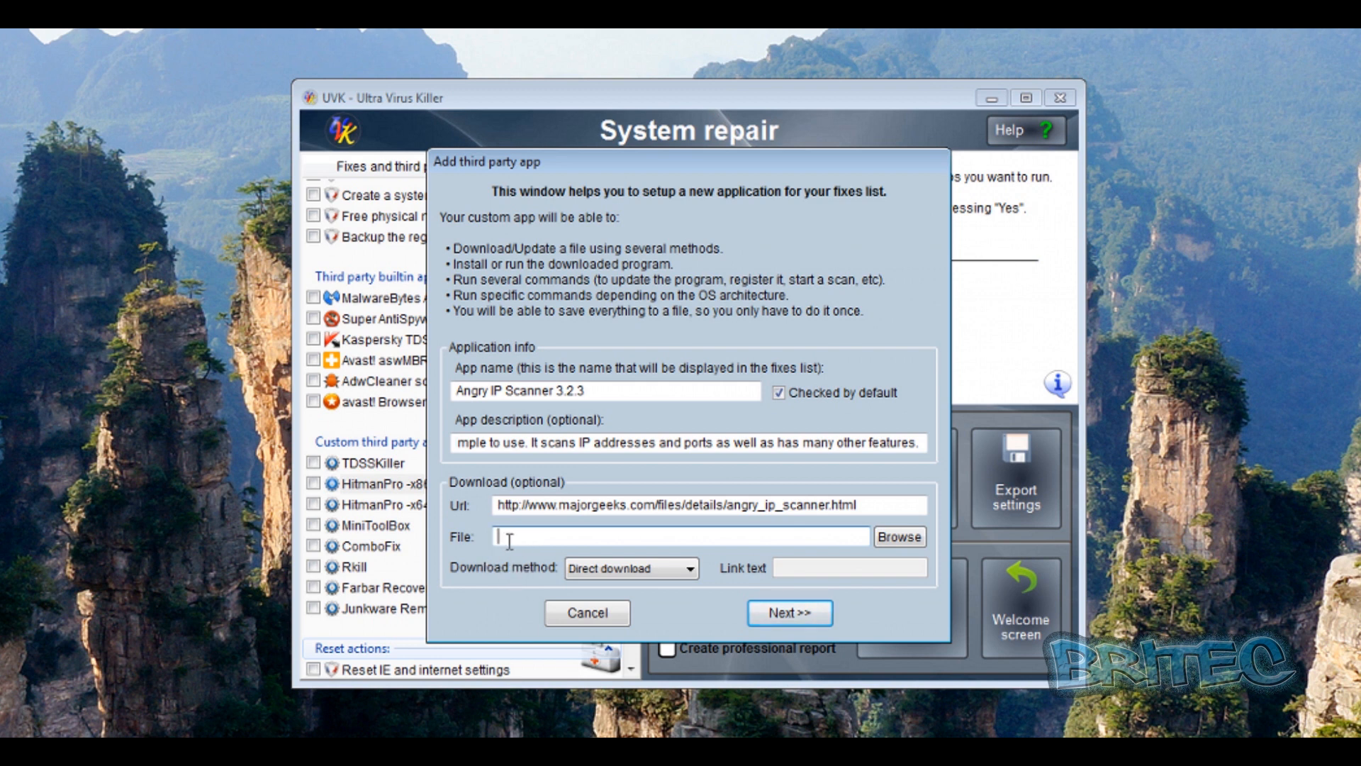
{"action": "type", "text": "%ThirdParty%\\AngryIPScanner.exe"}
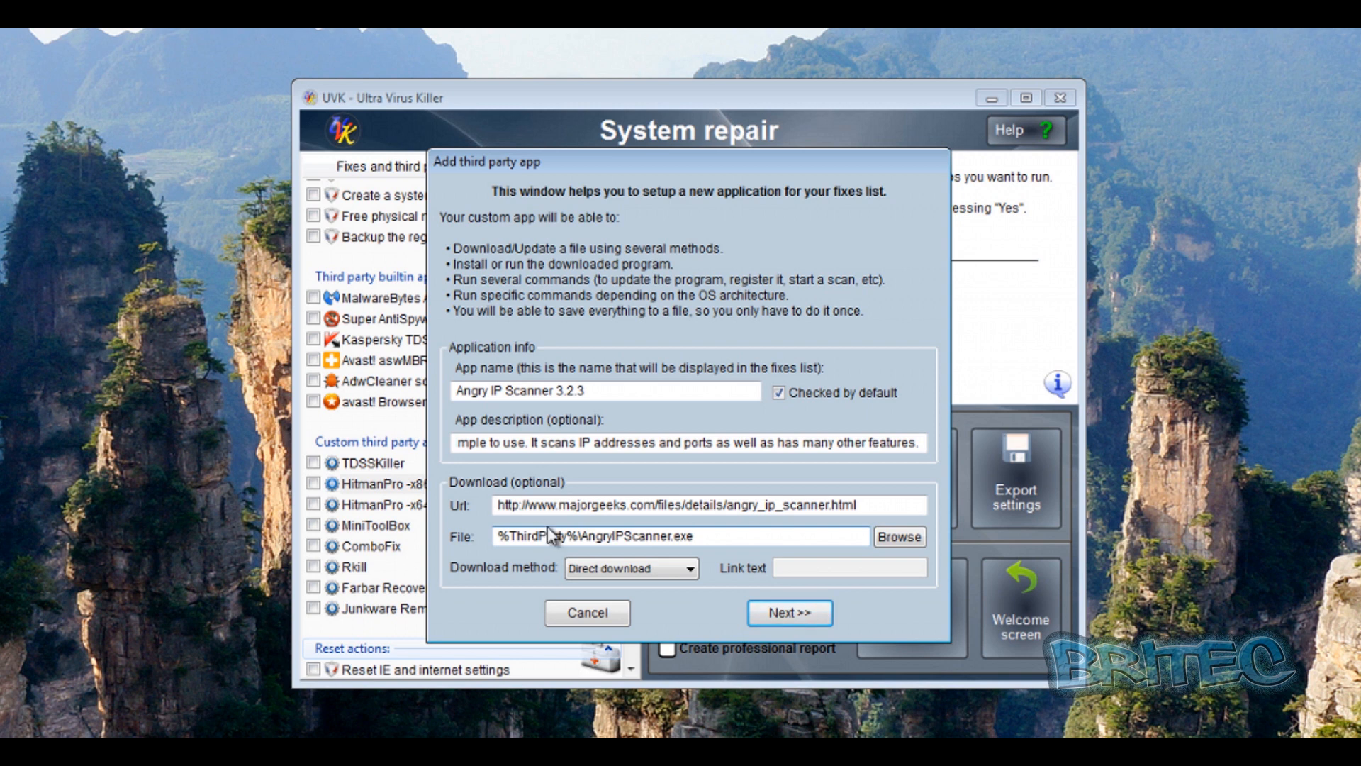
{"action": "left_click_drag", "start_coordinate": [689, 536], "coordinate": [517, 538]}
{"action": "right_click", "coordinate": [521, 538]}
{"action": "left_click", "coordinate": [581, 606]}
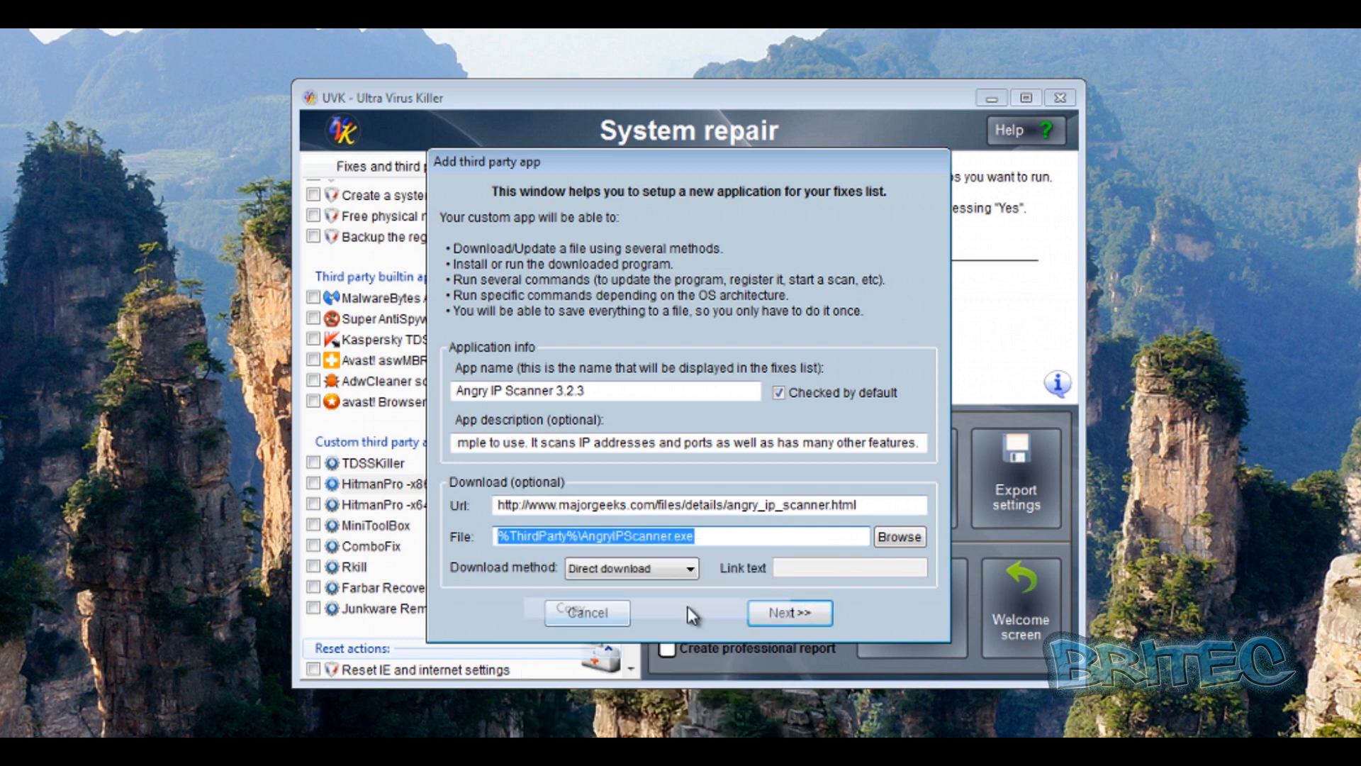
Choose Majorgeeks page as the download method and set the Install/Run command to %ThirdParty%\AngryIPScanner.exe.
{"action": "left_click", "coordinate": [650, 568]}
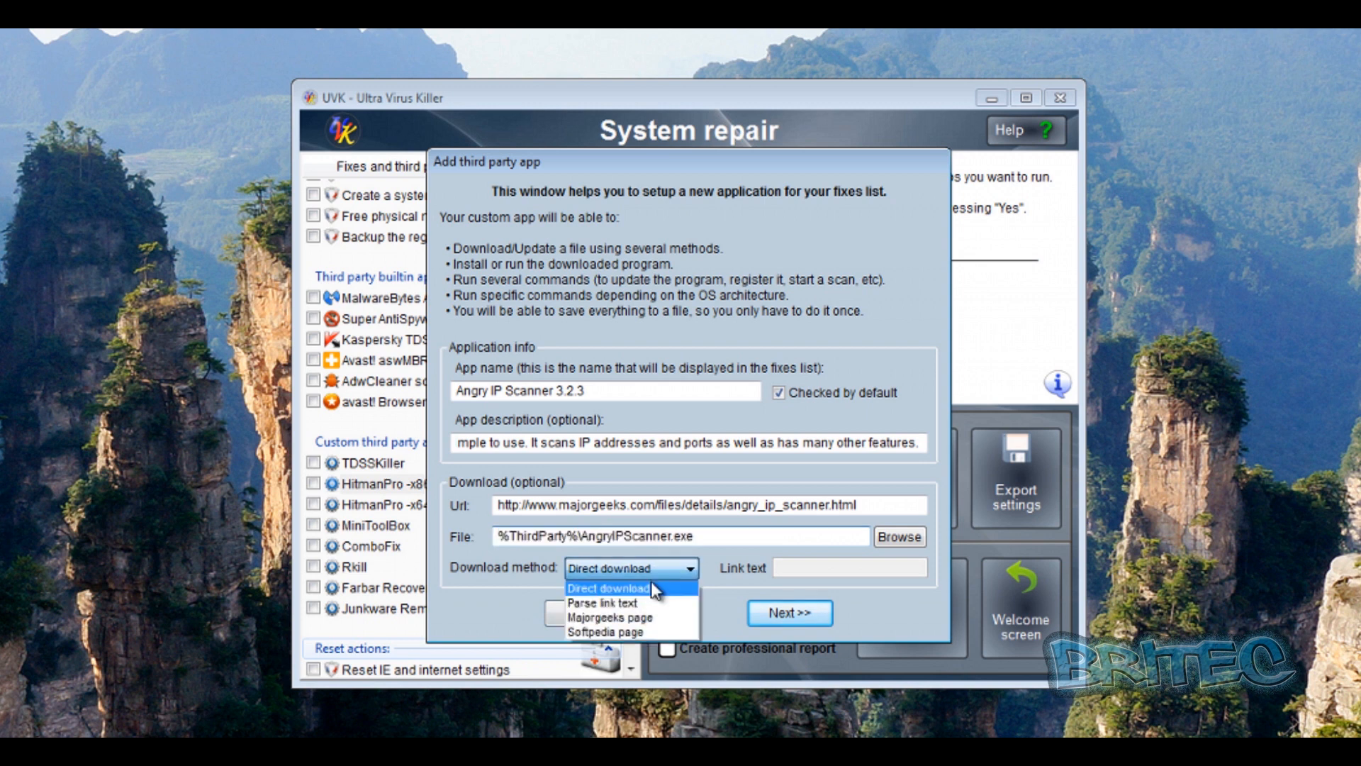
{"action": "left_click", "coordinate": [633, 620]}
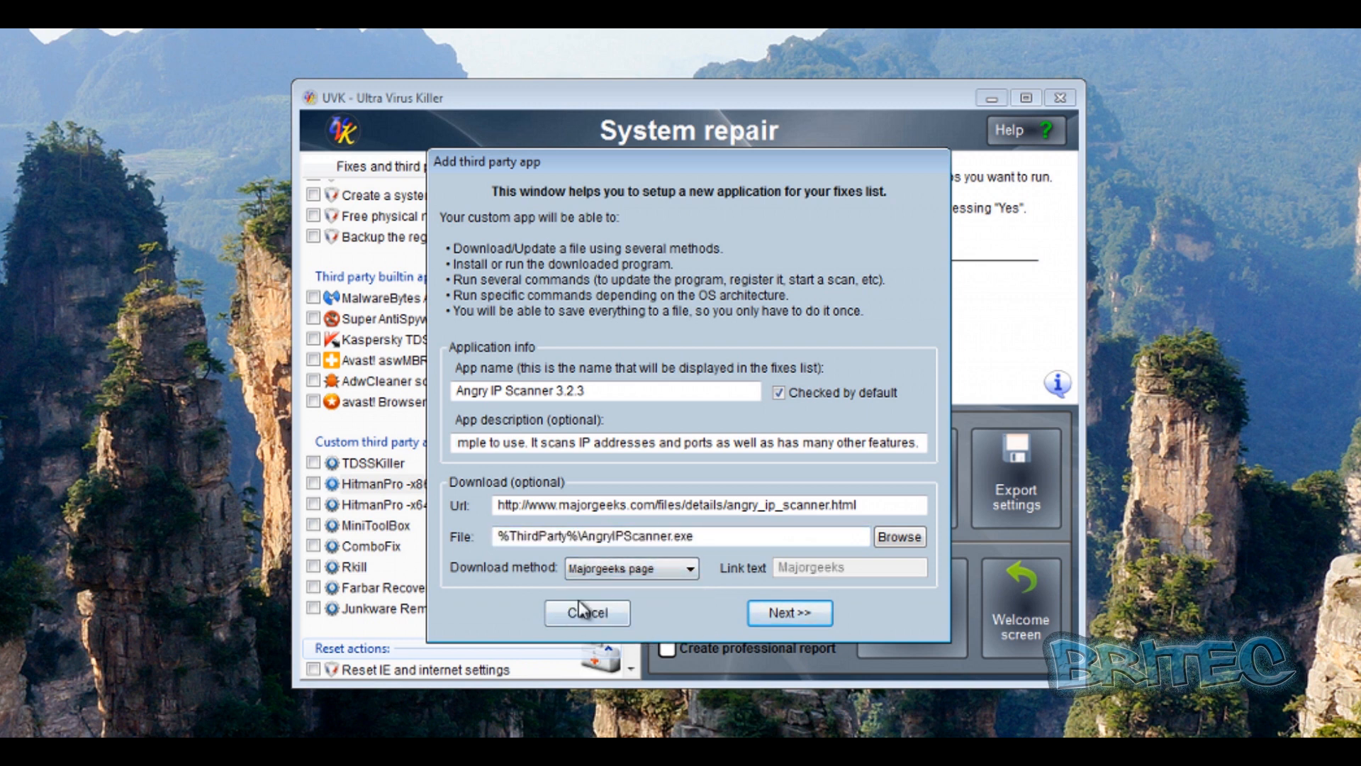
{"action": "left_click", "coordinate": [783, 614]}
{"action": "right_click", "coordinate": [489, 267]}
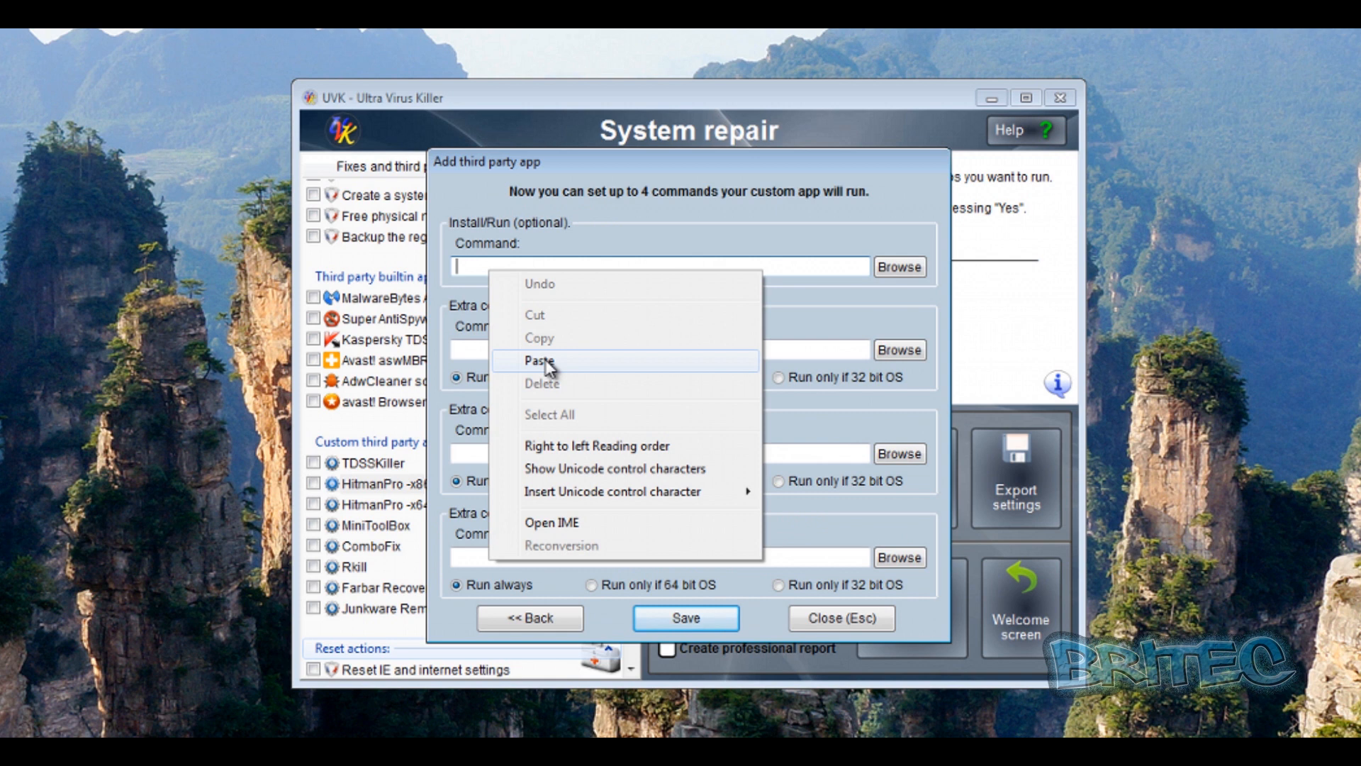
{"action": "left_click", "coordinate": [538, 360]}
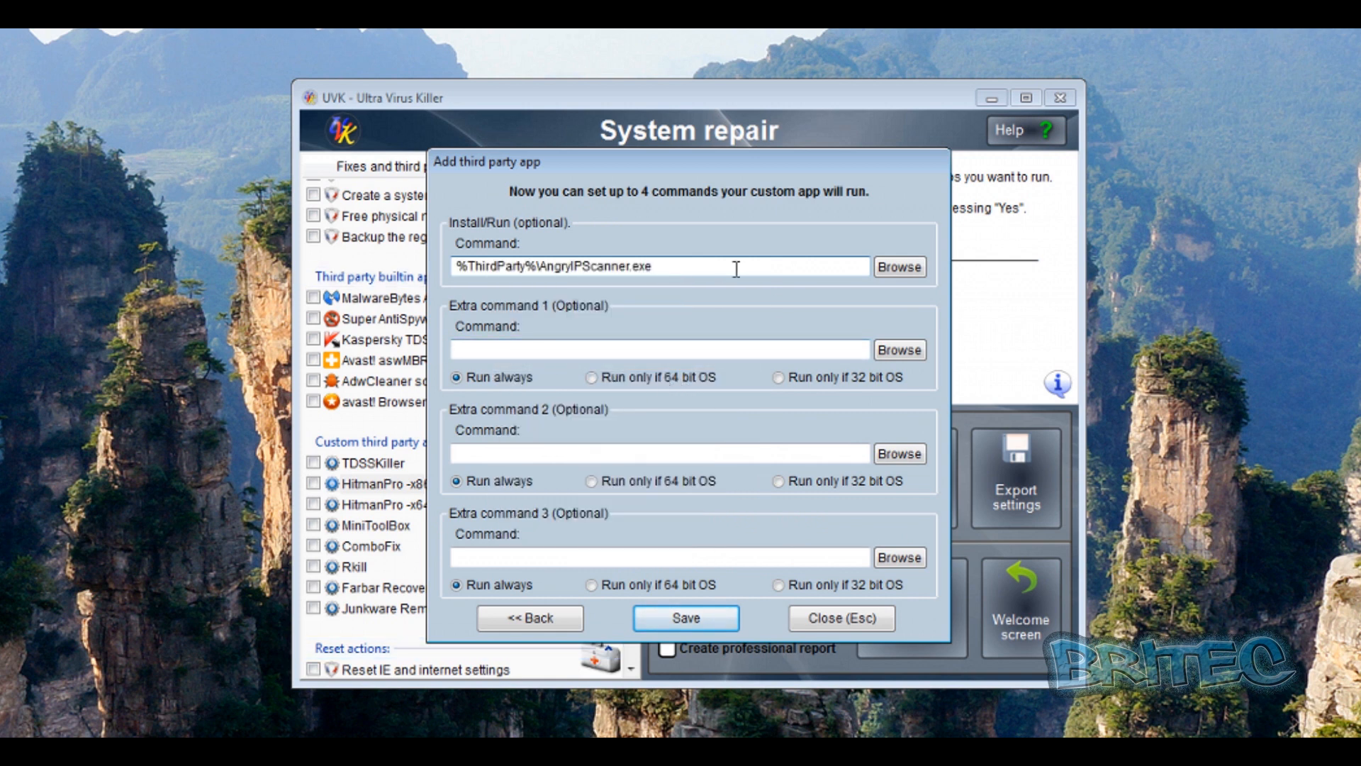
Save the Angry IP Scanner 3.2.3 custom app, confirm its creation and close the setup window and notice.
{"action": "left_click", "coordinate": [685, 619]}
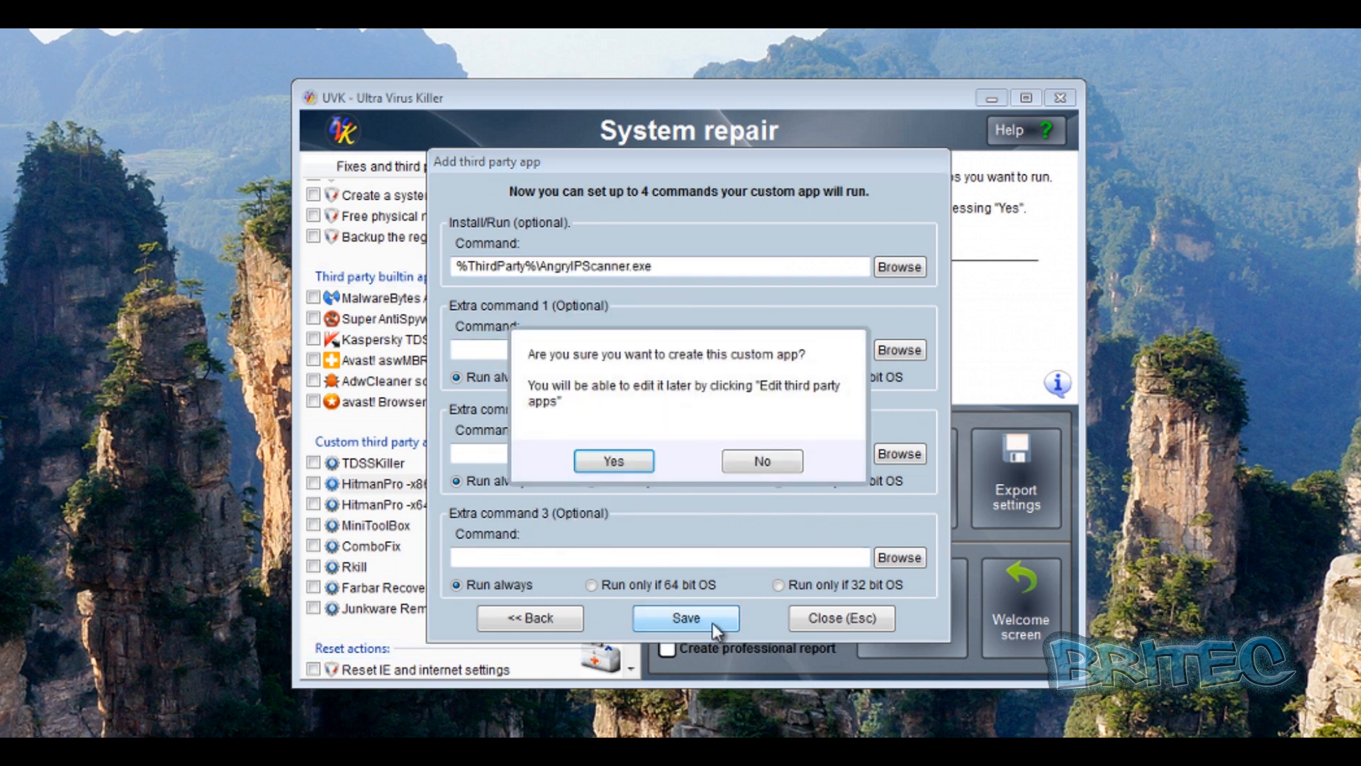
{"action": "left_click", "coordinate": [614, 462]}
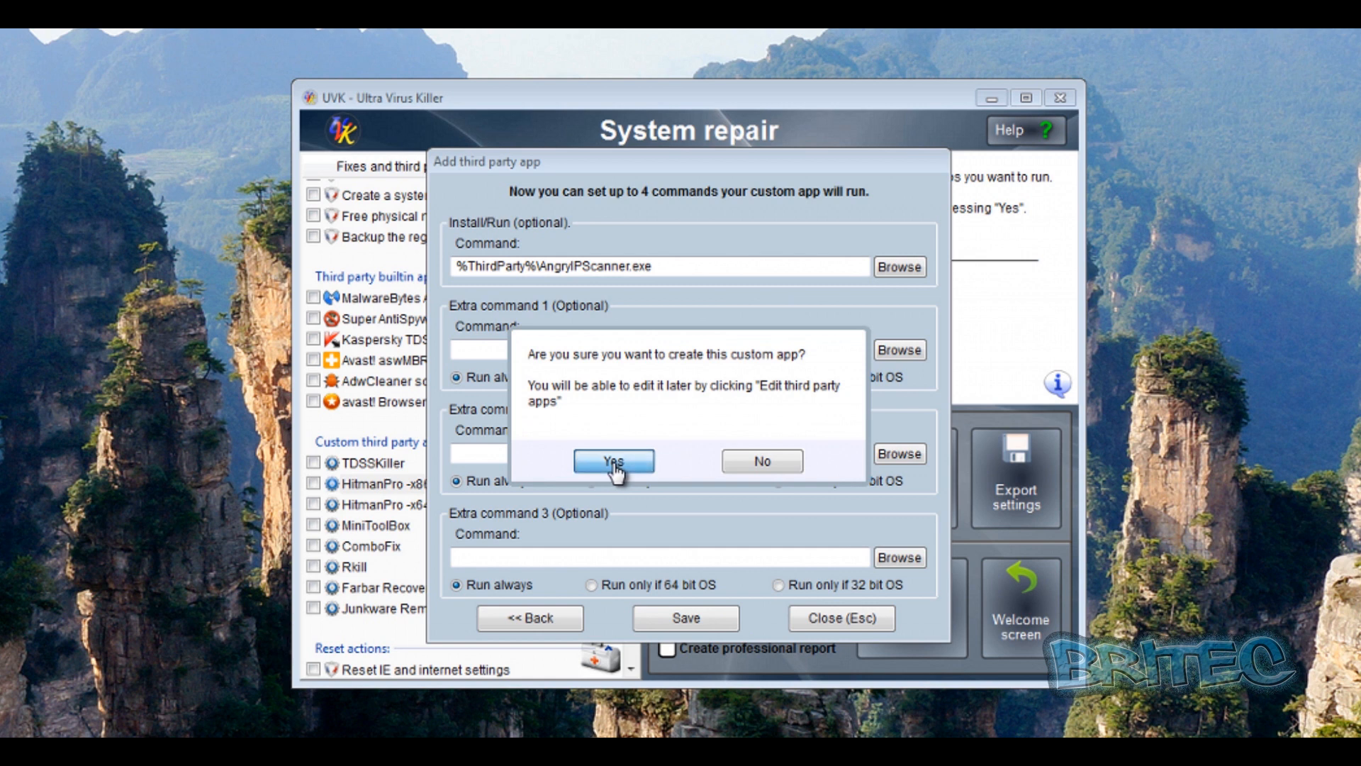
{"action": "left_click", "coordinate": [836, 620]}
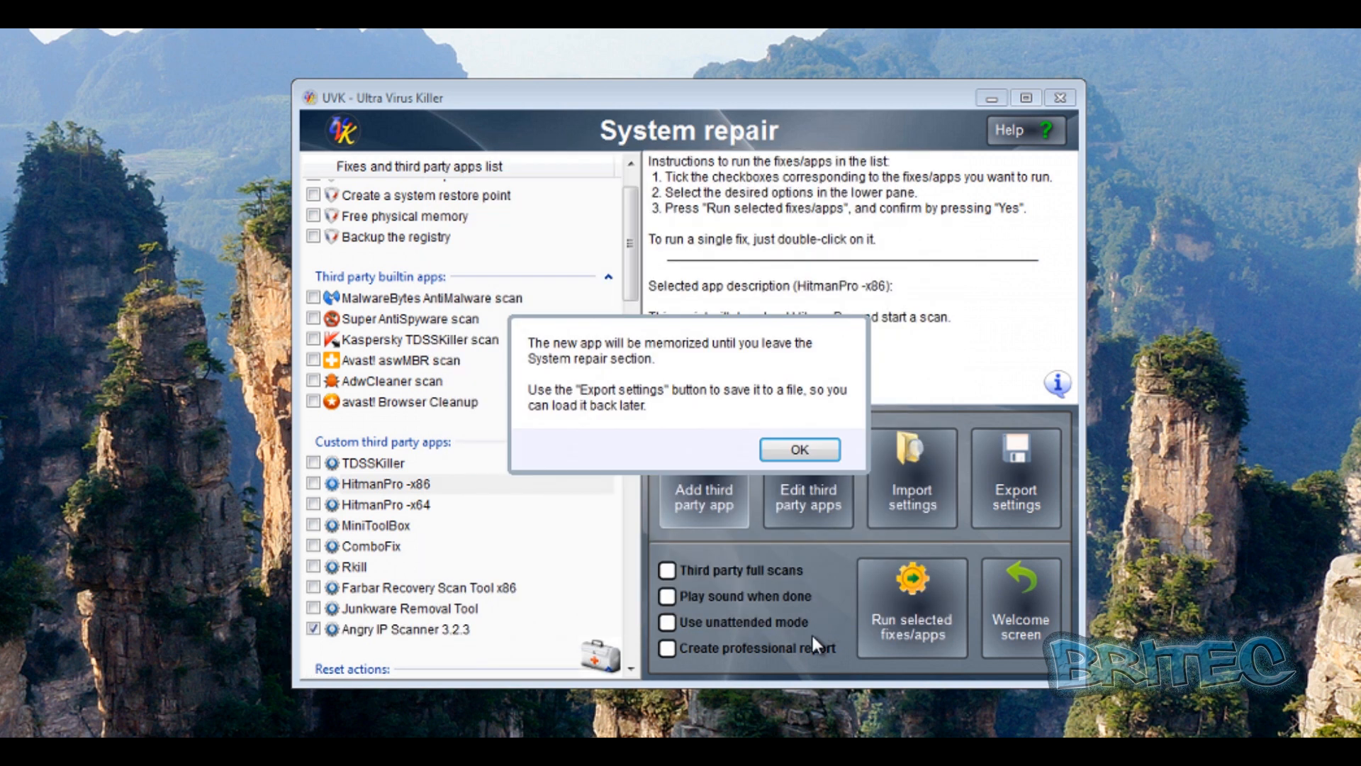
{"action": "left_click", "coordinate": [769, 460]}
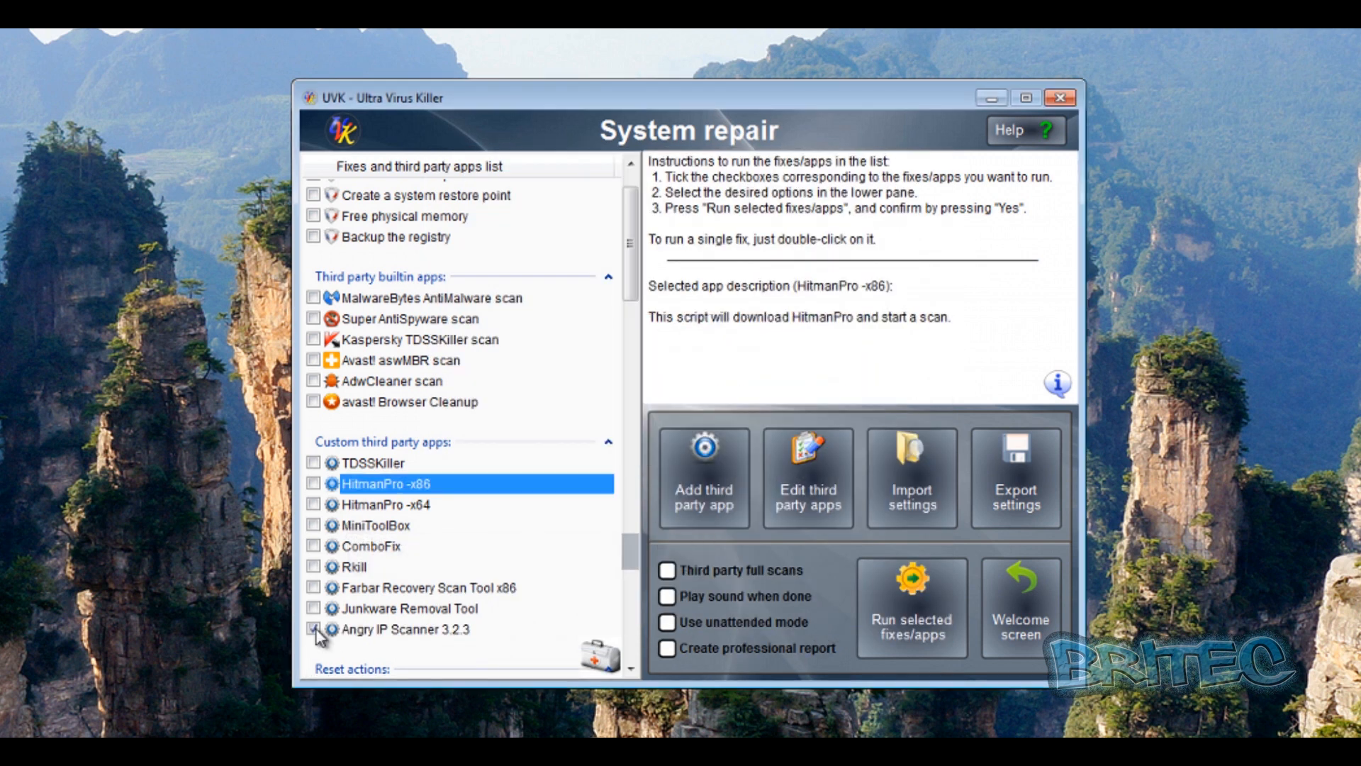
Run the Angry IP Scanner 3.2.3 custom app, confirm the run and dismiss the messages that follow.
{"action": "left_click", "coordinate": [375, 630]}
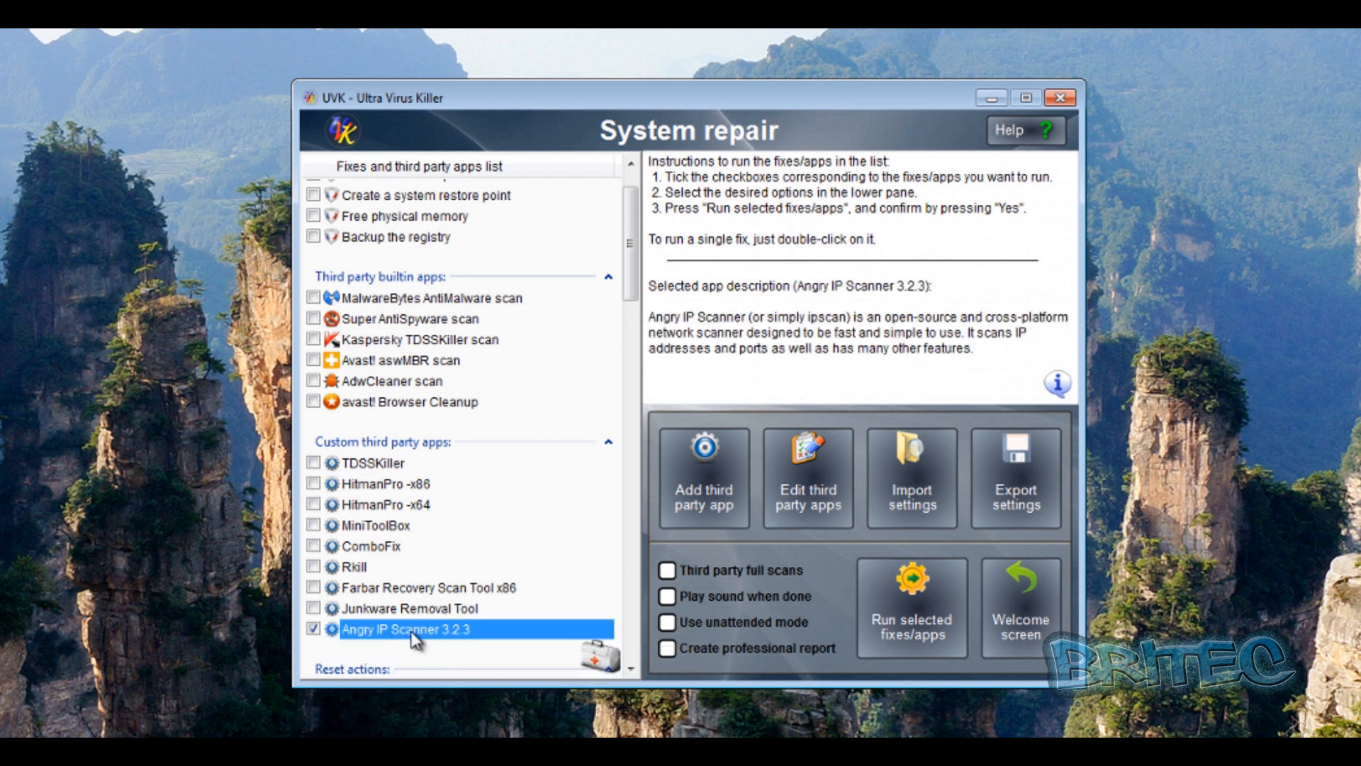
{"action": "left_click", "coordinate": [879, 617]}
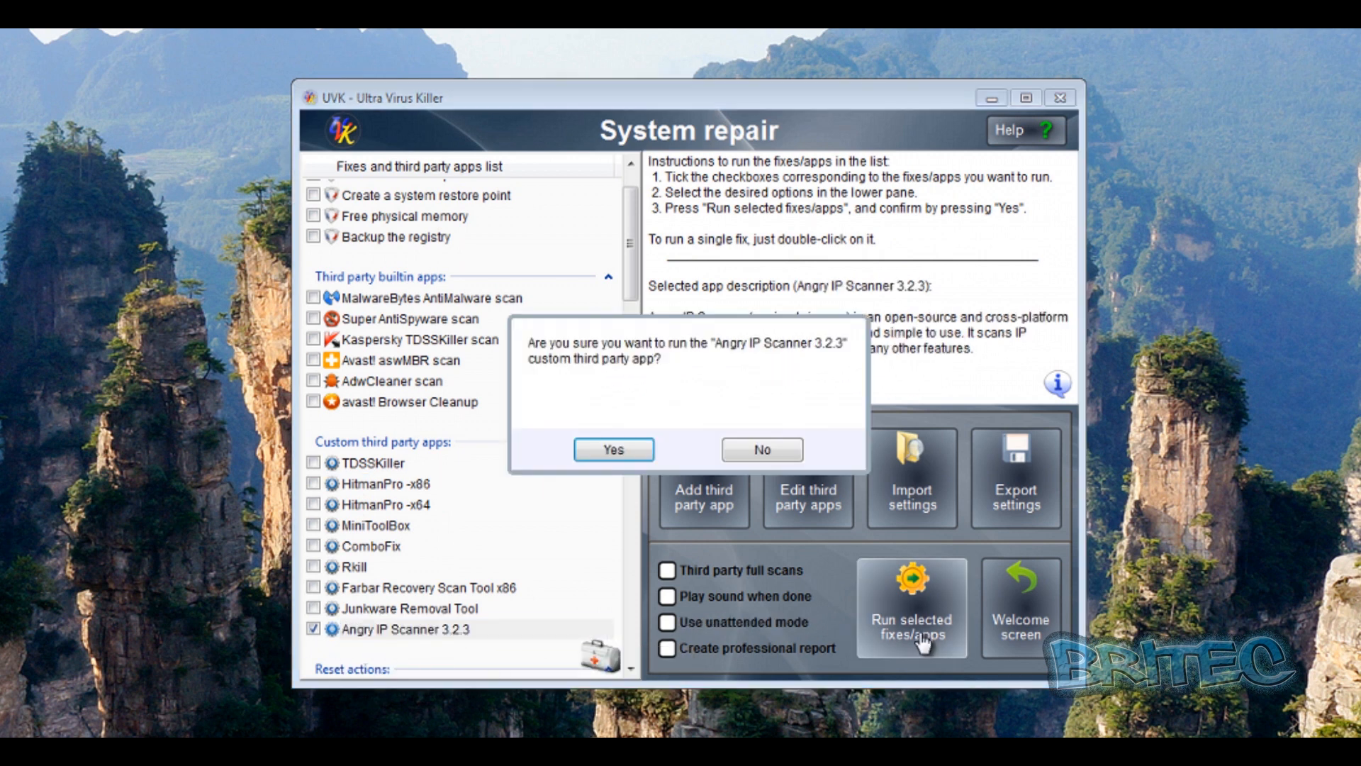
{"action": "left_click", "coordinate": [625, 457]}
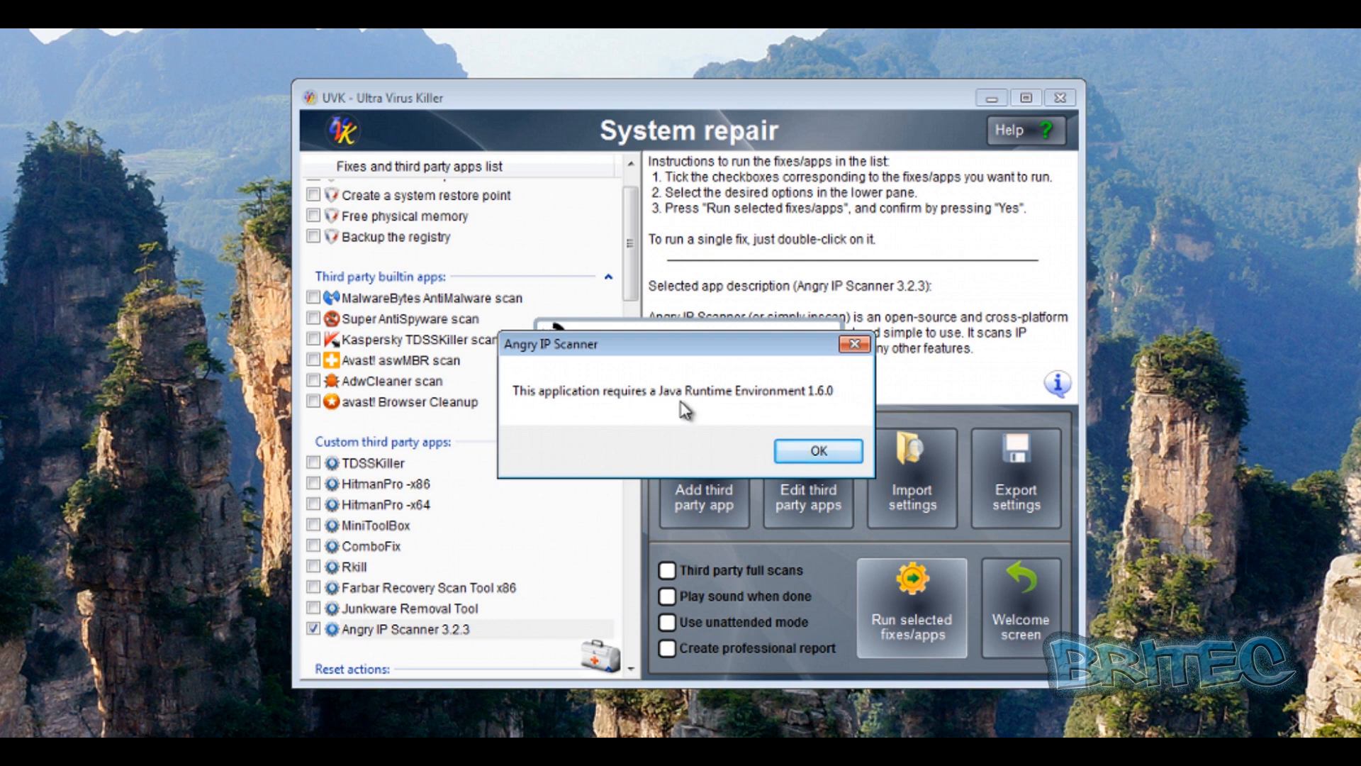
{"action": "left_click", "coordinate": [815, 451]}
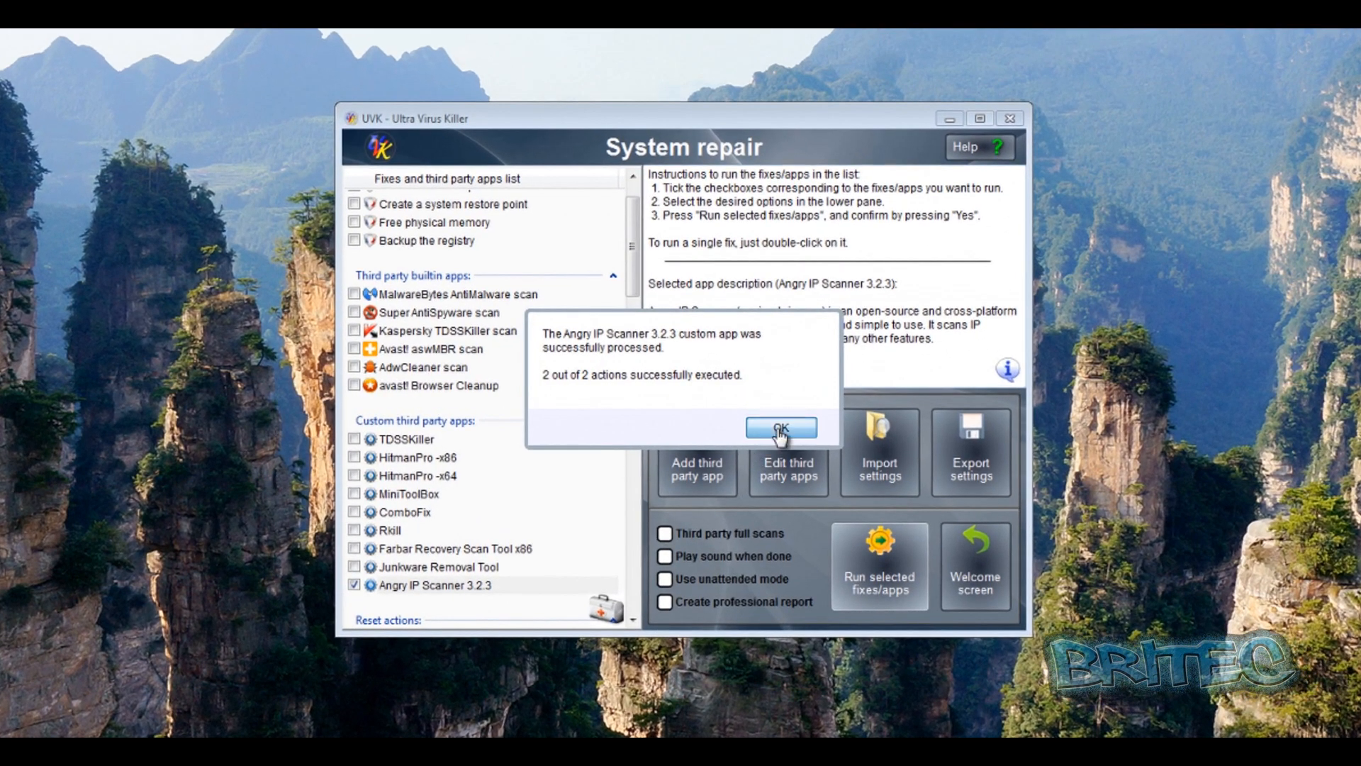
{"action": "left_click", "coordinate": [780, 428]}
Start adding another third party app and name it Farbar Service Scanner, copying the name from the Notepad notes.
{"action": "left_click", "coordinate": [686, 483]}
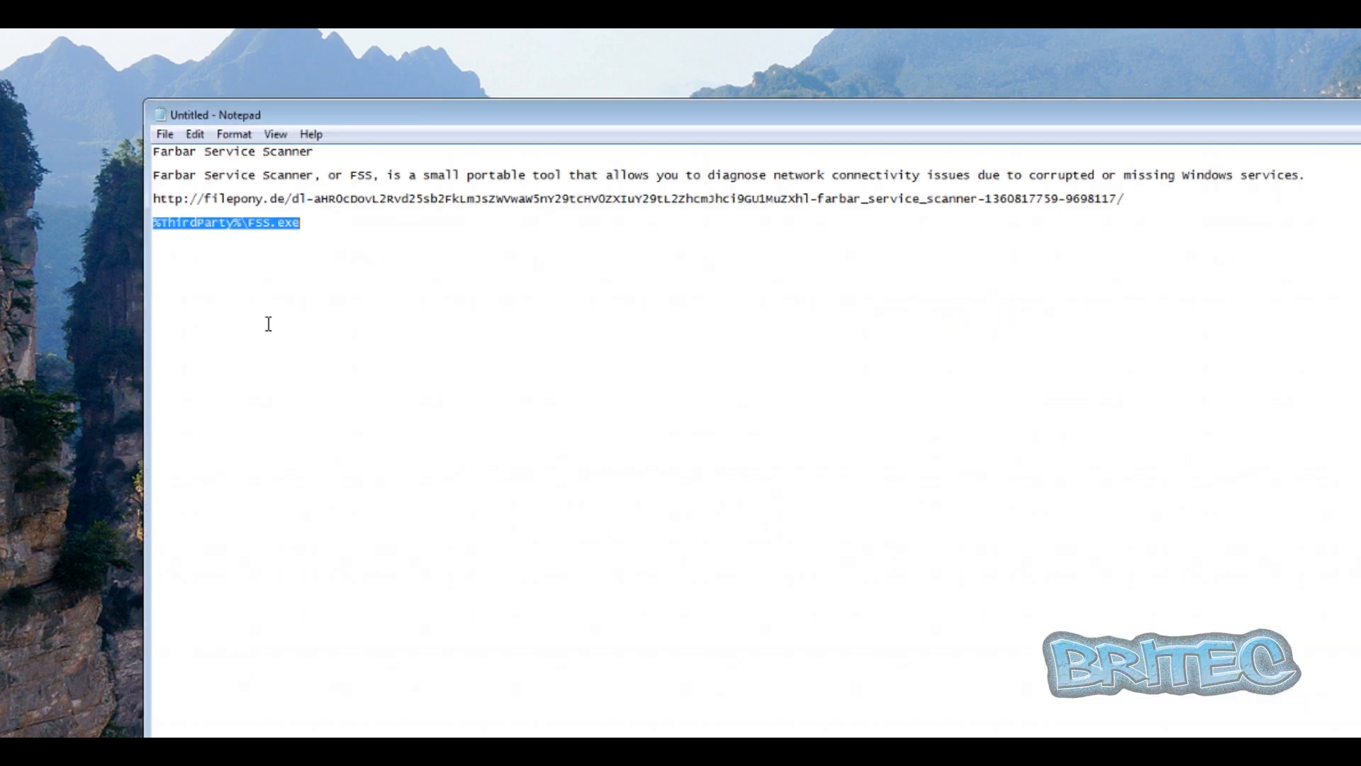
{"action": "left_click_drag", "start_coordinate": [312, 151], "coordinate": [153, 151]}
{"action": "right_click", "coordinate": [179, 150]}
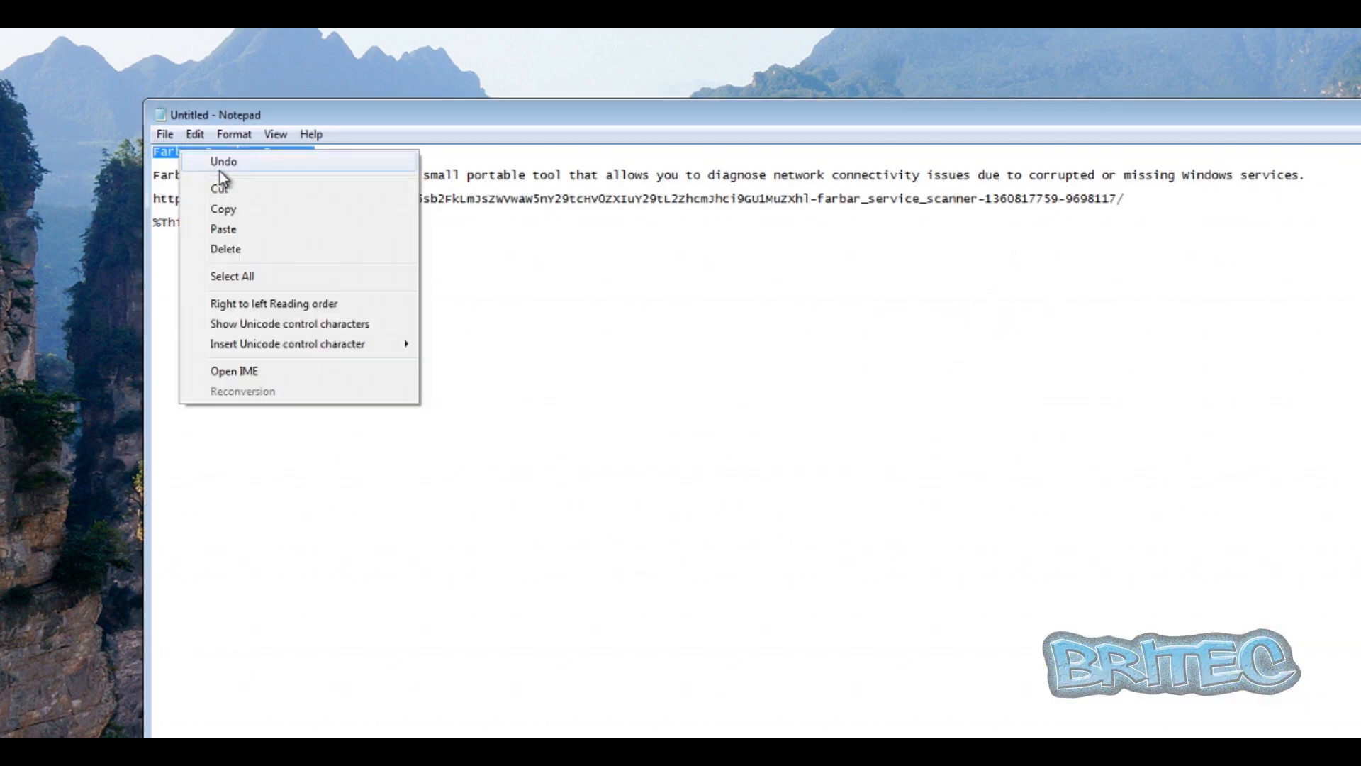
{"action": "left_click", "coordinate": [307, 206]}
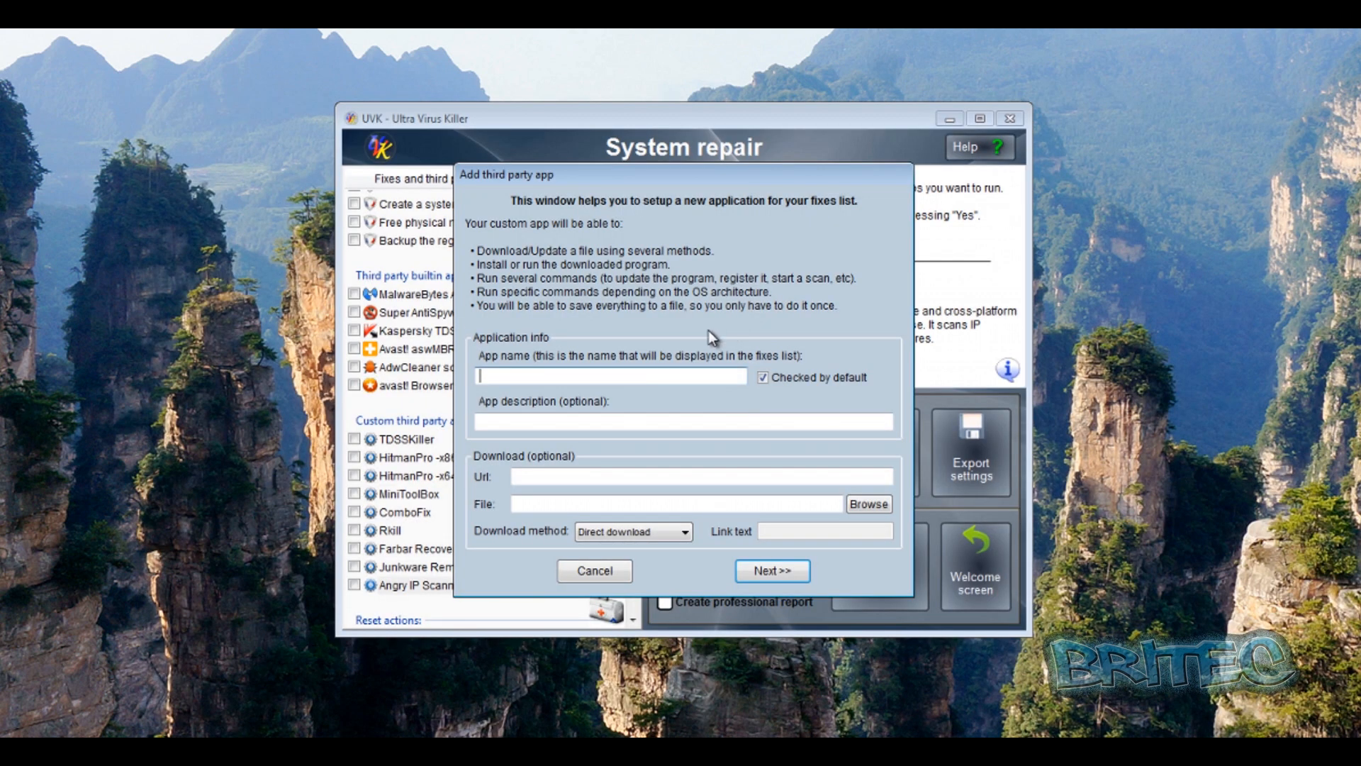
{"action": "right_click", "coordinate": [560, 372]}
{"action": "left_click", "coordinate": [602, 436]}
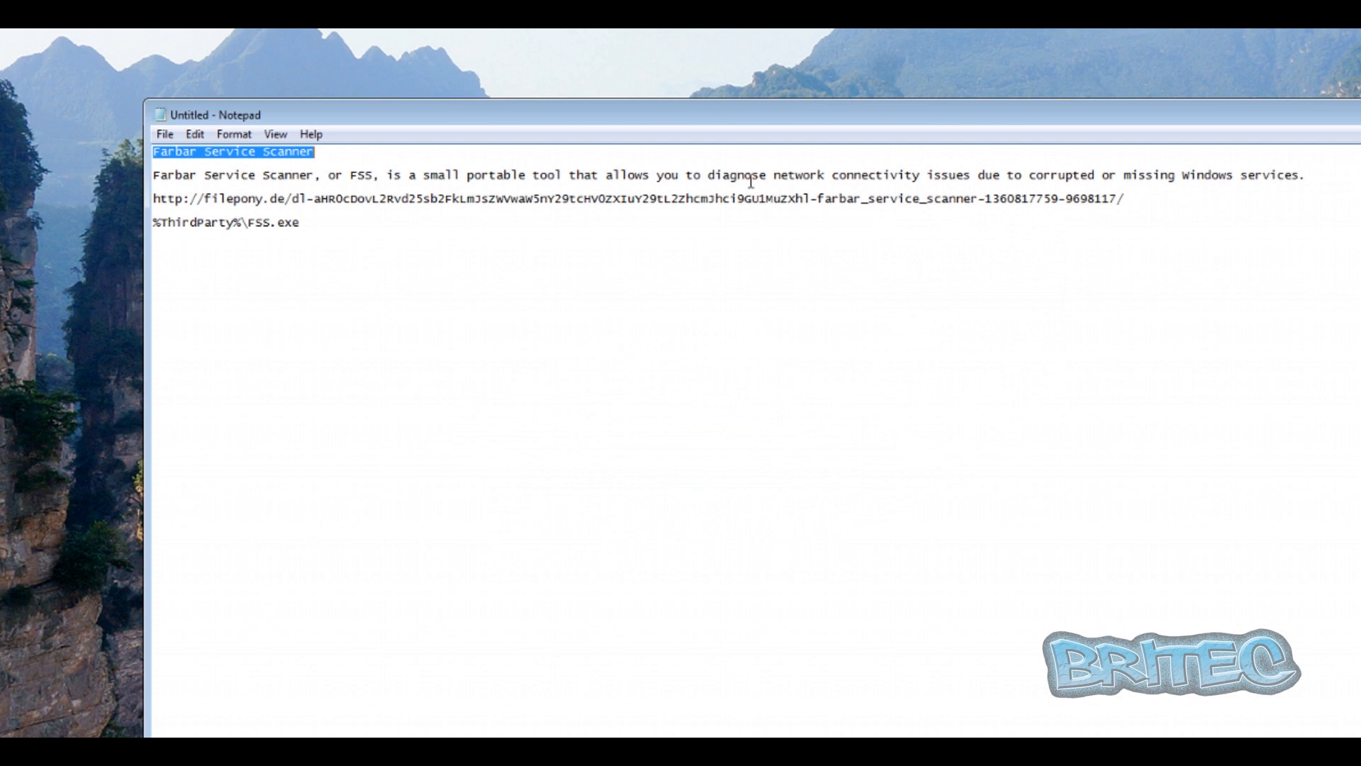
Copy the Farbar Service Scanner description line from the Notepad notes into the app description.
{"action": "left_click", "coordinate": [1130, 184]}
{"action": "left_click_drag", "start_coordinate": [411, 193], "coordinate": [143, 169]}
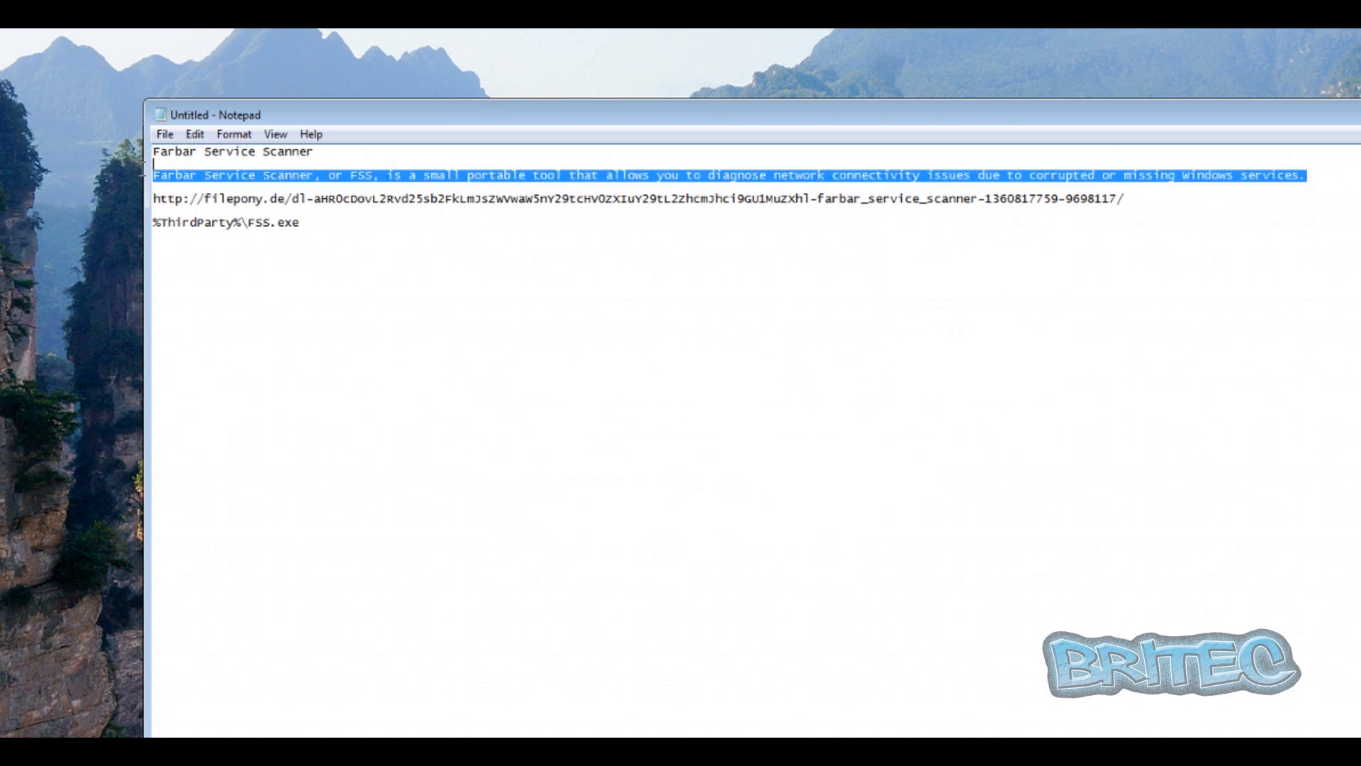
{"action": "right_click", "coordinate": [185, 181]}
{"action": "left_click", "coordinate": [230, 234]}
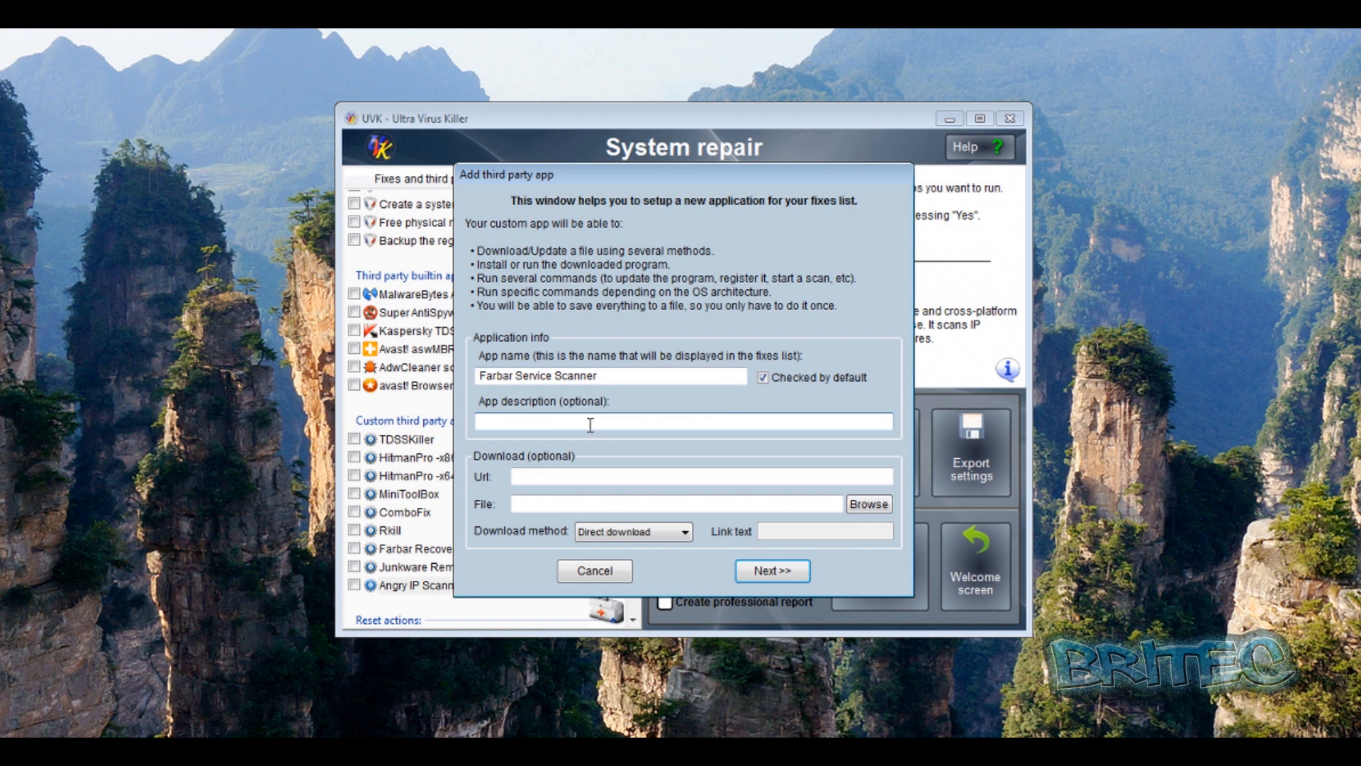
{"action": "right_click", "coordinate": [588, 424]}
{"action": "left_click", "coordinate": [633, 504]}
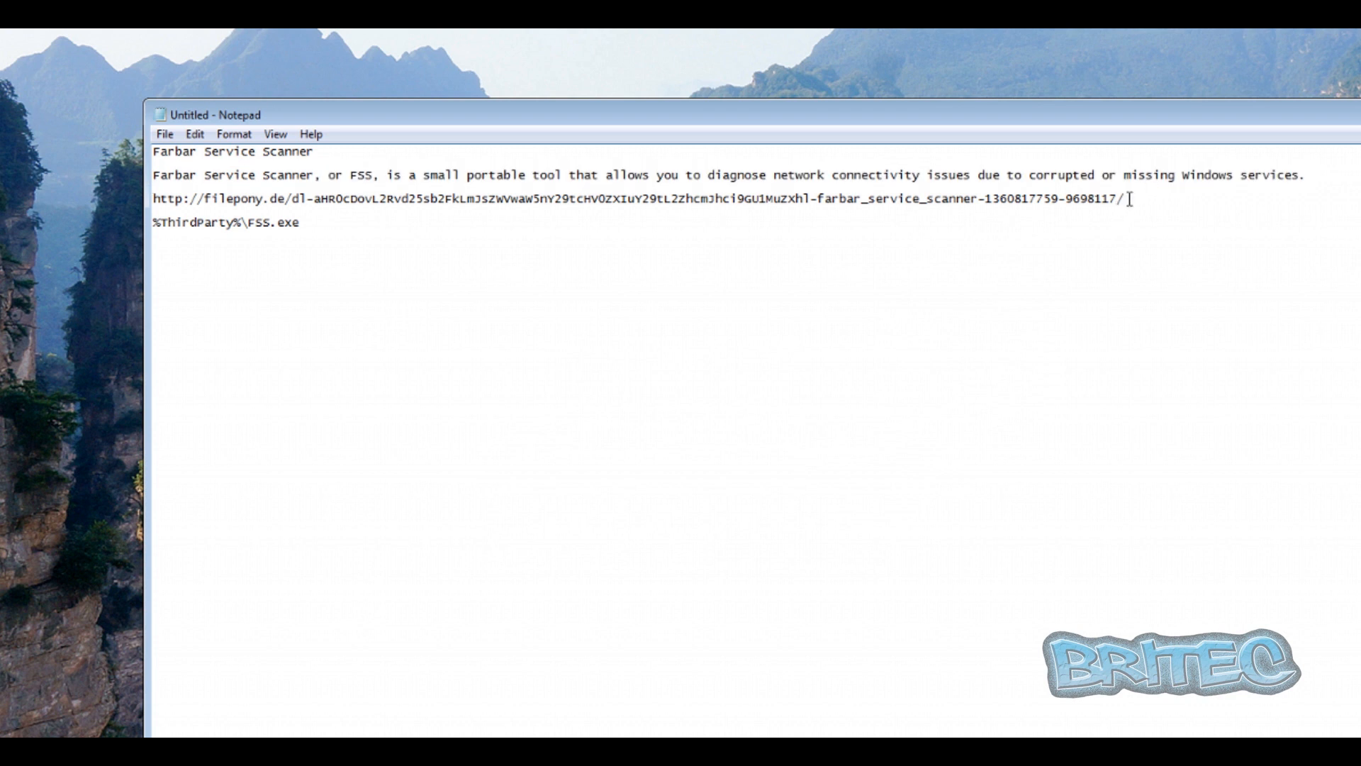
Copy the filepony.de Farbar Service Scanner link from the Notepad notes into the download URL.
{"action": "left_click_drag", "start_coordinate": [1129, 199], "coordinate": [117, 202]}
{"action": "right_click", "coordinate": [162, 198]}
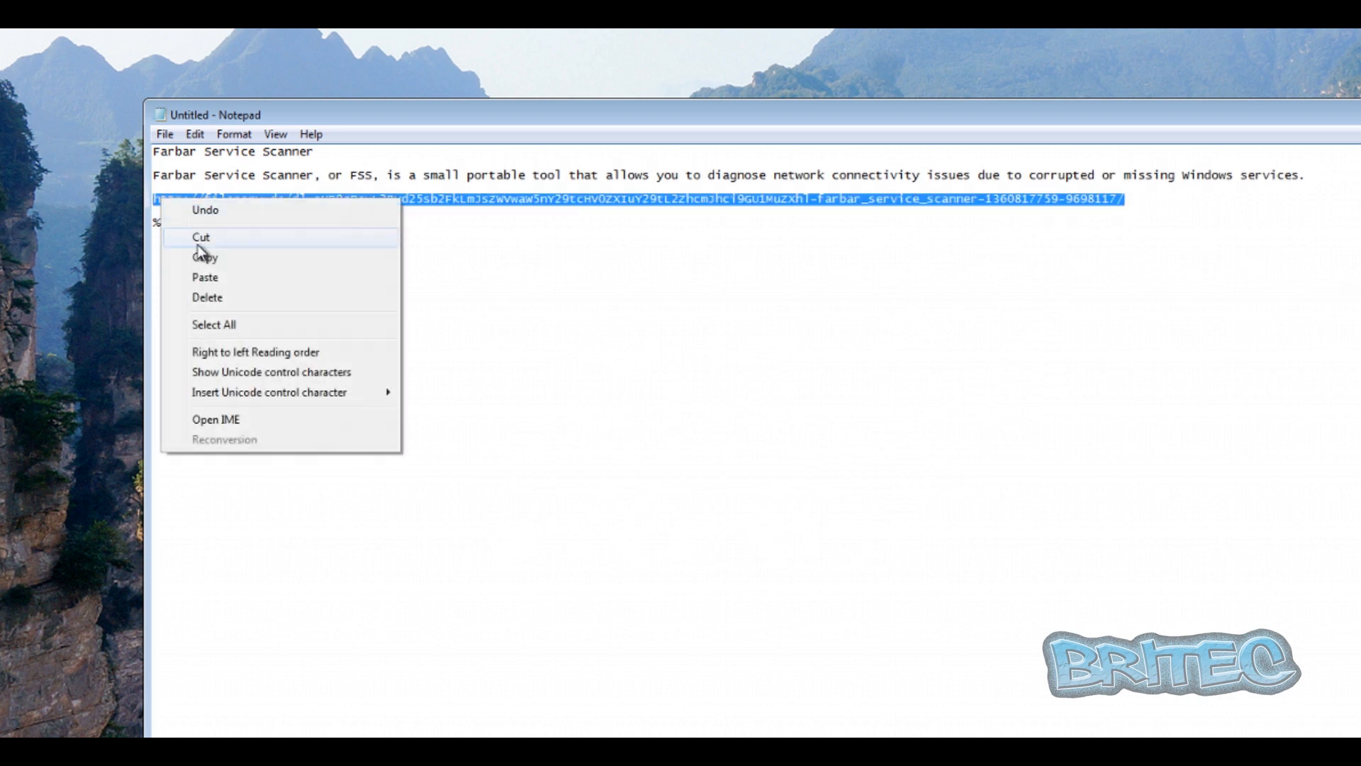
{"action": "left_click", "coordinate": [206, 258]}
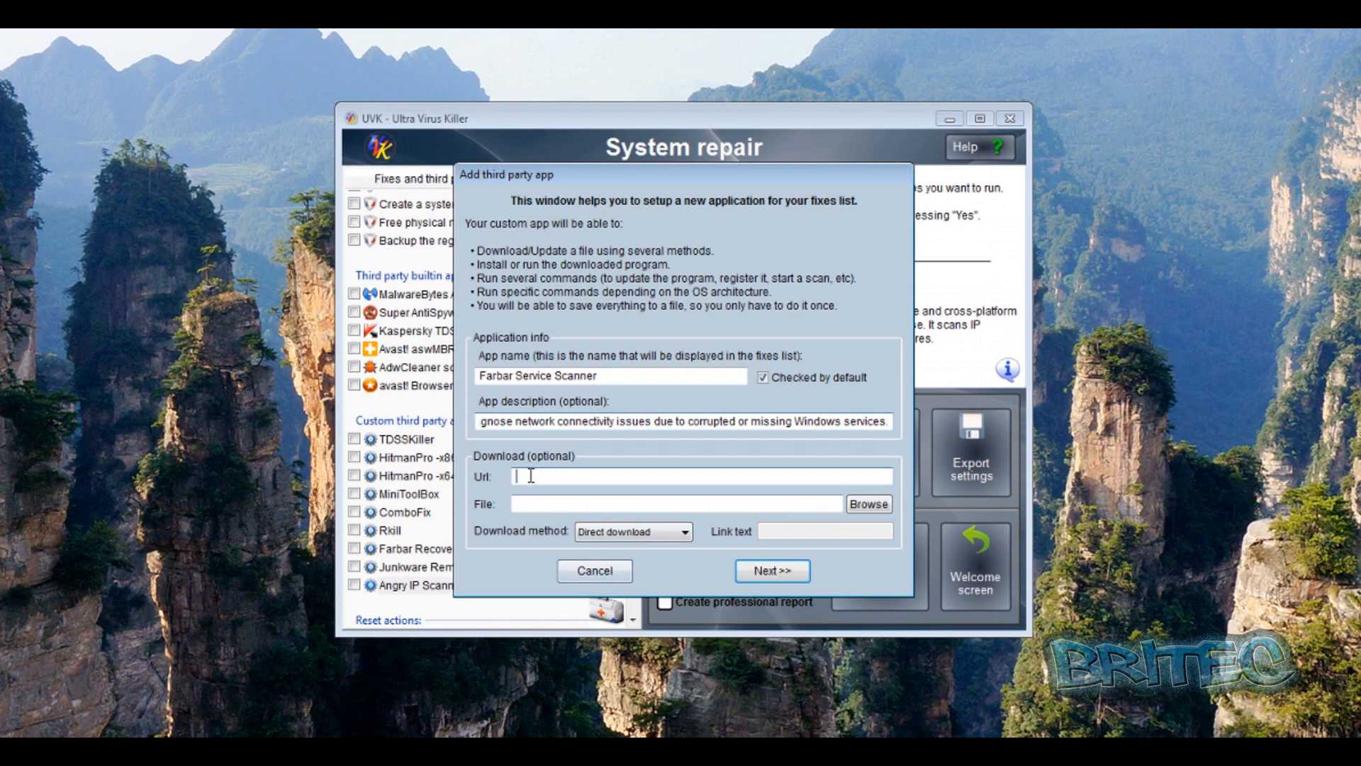
{"action": "left_click", "coordinate": [533, 476]}
{"action": "right_click", "coordinate": [533, 476]}
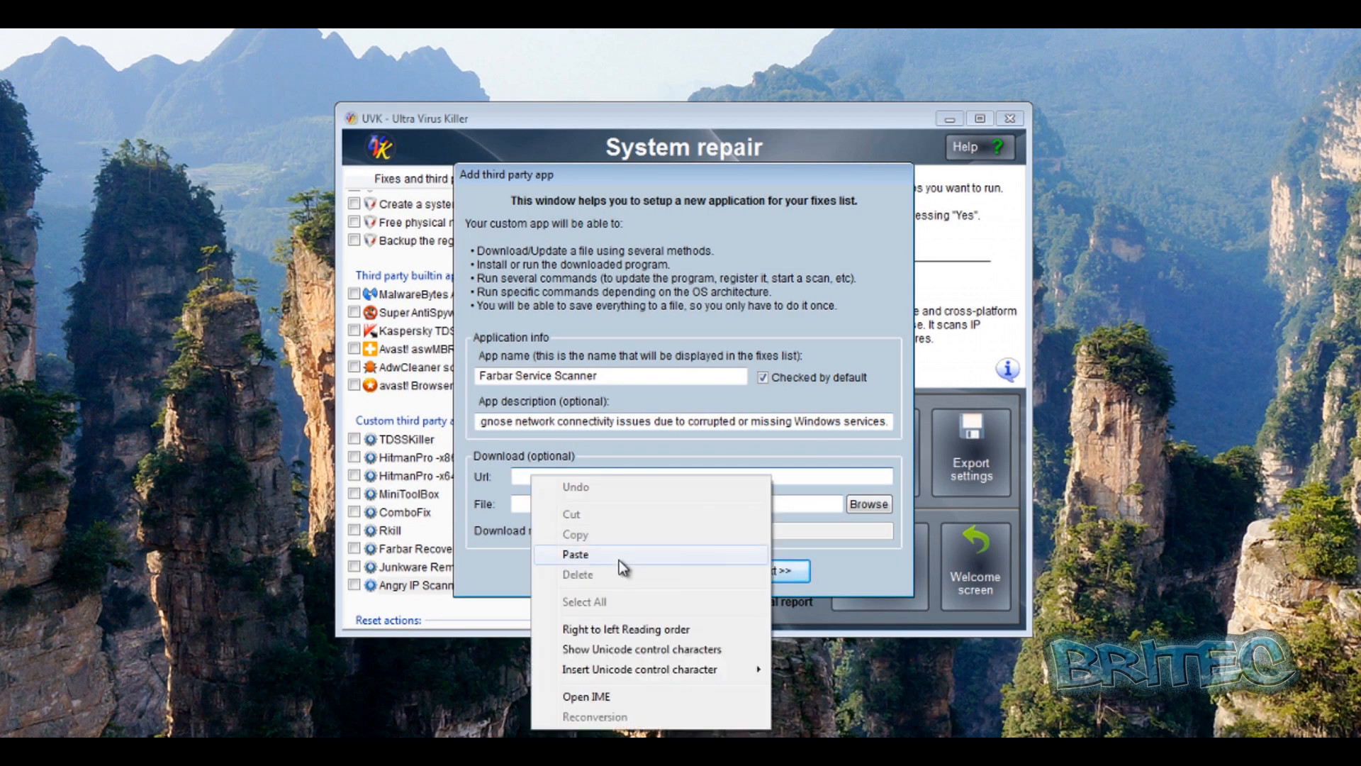
{"action": "left_click", "coordinate": [617, 551]}
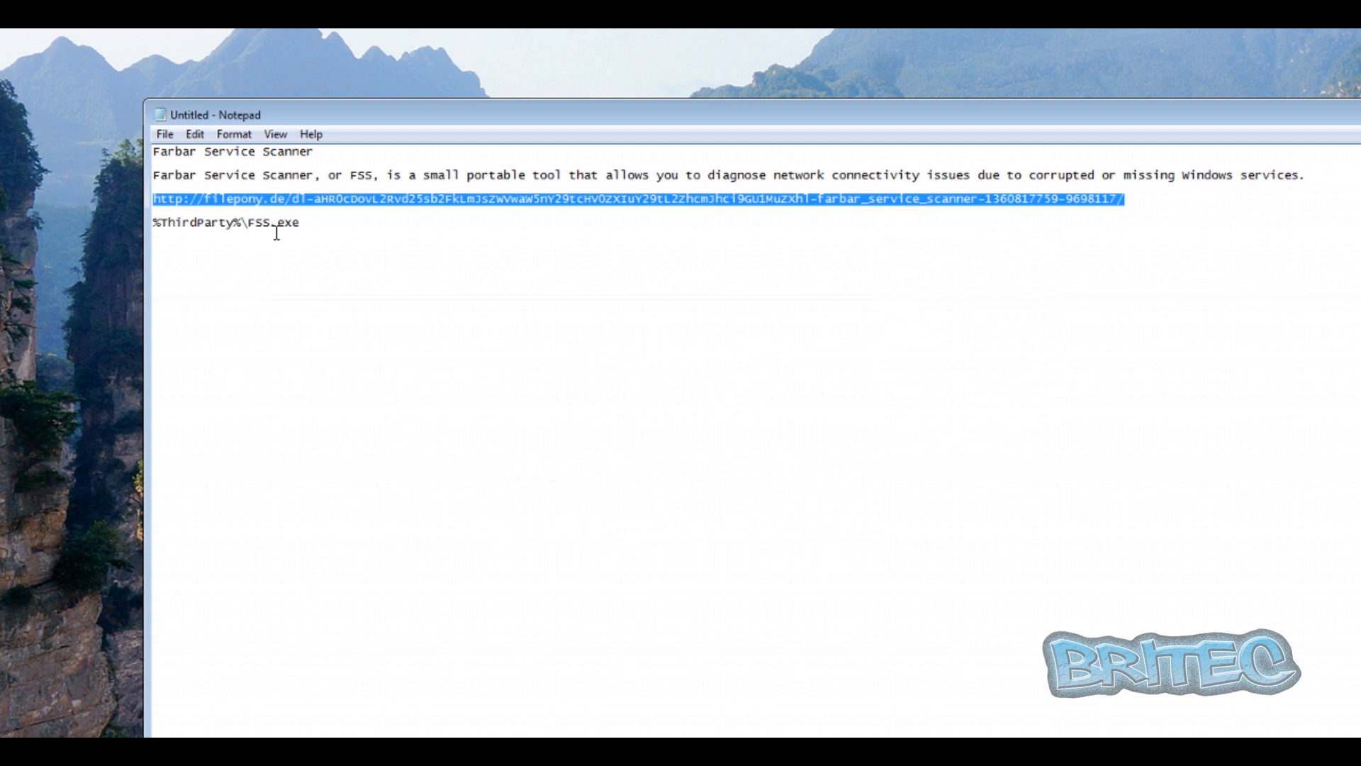
Try to copy the path %ThirdParty%\FSS.exe from the Notepad notes into the download file setting.
{"action": "left_click_drag", "start_coordinate": [312, 224], "coordinate": [137, 208]}
{"action": "right_click", "coordinate": [189, 223]}
{"action": "left_click", "coordinate": [232, 278]}
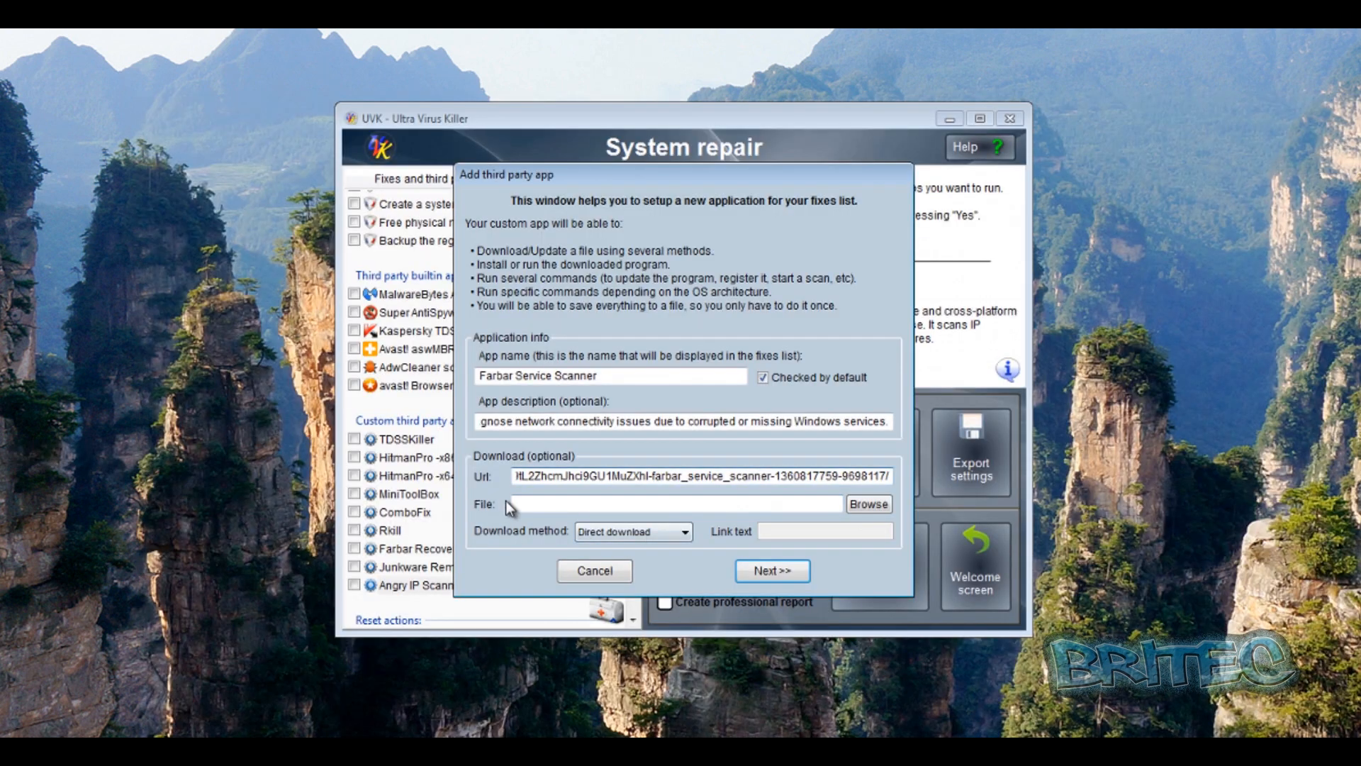
{"action": "right_click", "coordinate": [526, 505]}
{"action": "left_click", "coordinate": [577, 580]}
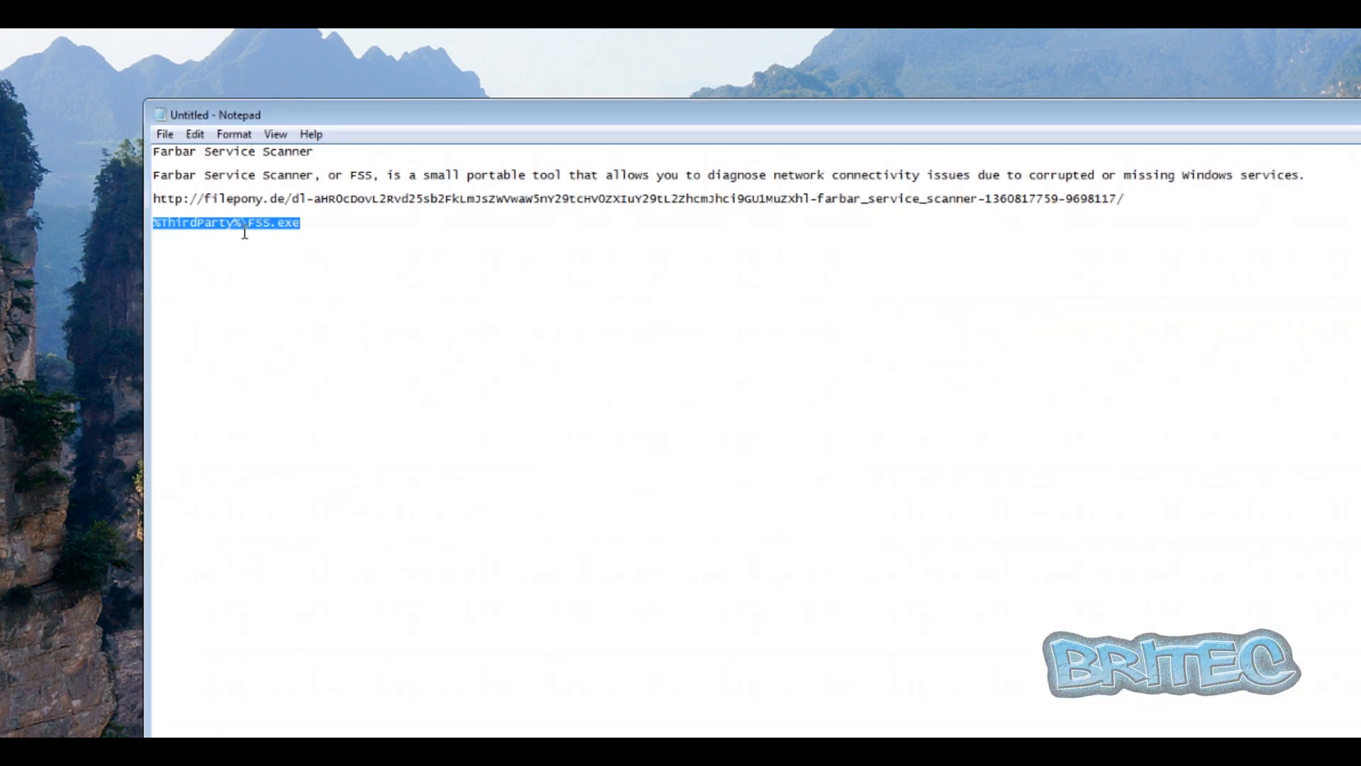
Set the download file to %ThirdParty%\FSS.exe, copying the path from the Notepad notes.
{"action": "left_click", "coordinate": [246, 224]}
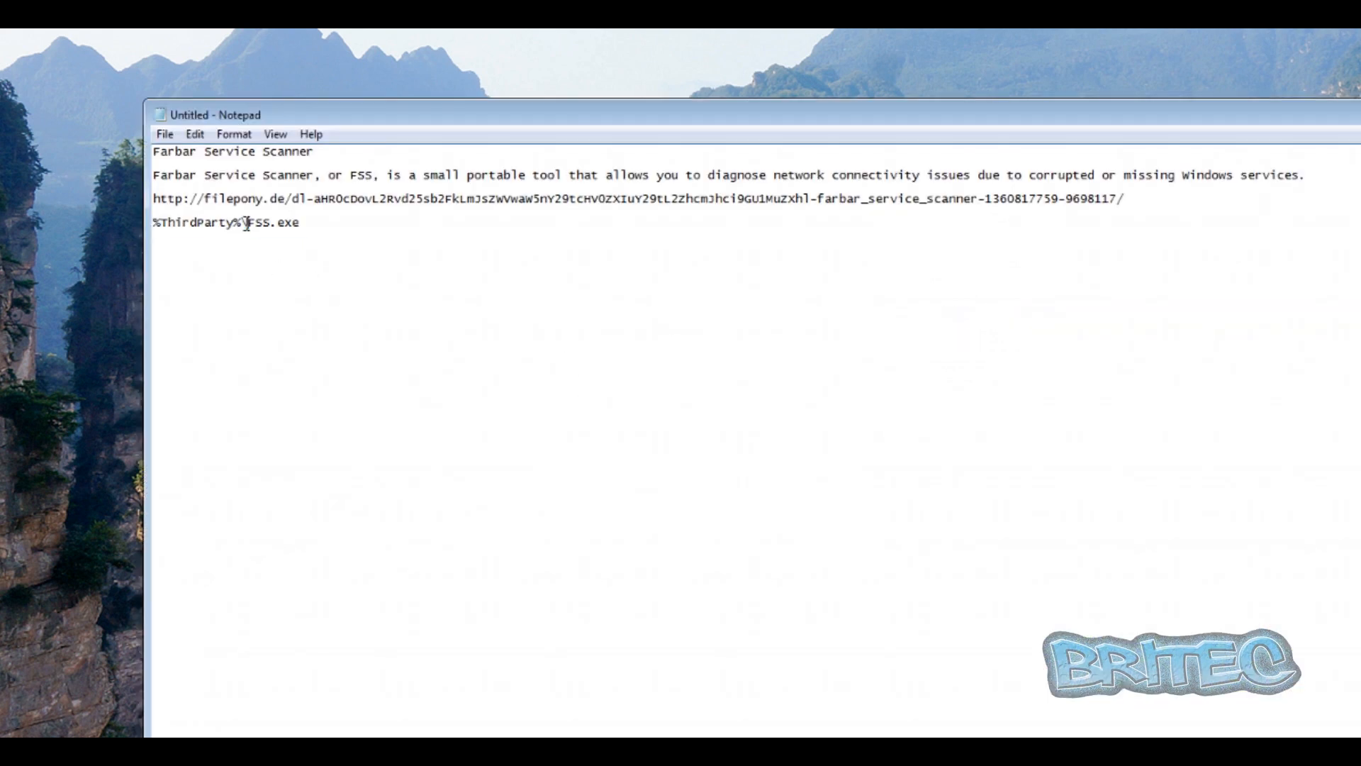
{"action": "key", "text": "shift+Home"}
{"action": "right_click", "coordinate": [182, 225]}
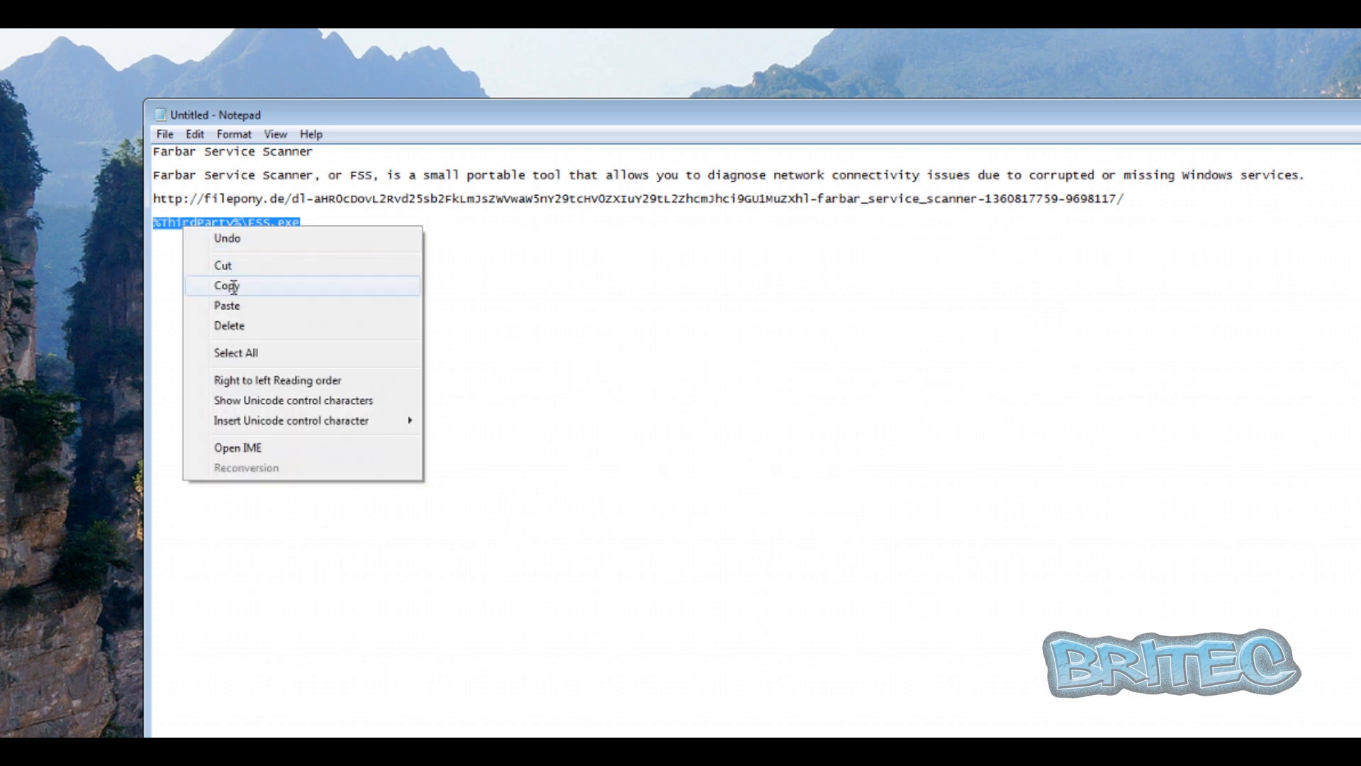
{"action": "left_click", "coordinate": [193, 283]}
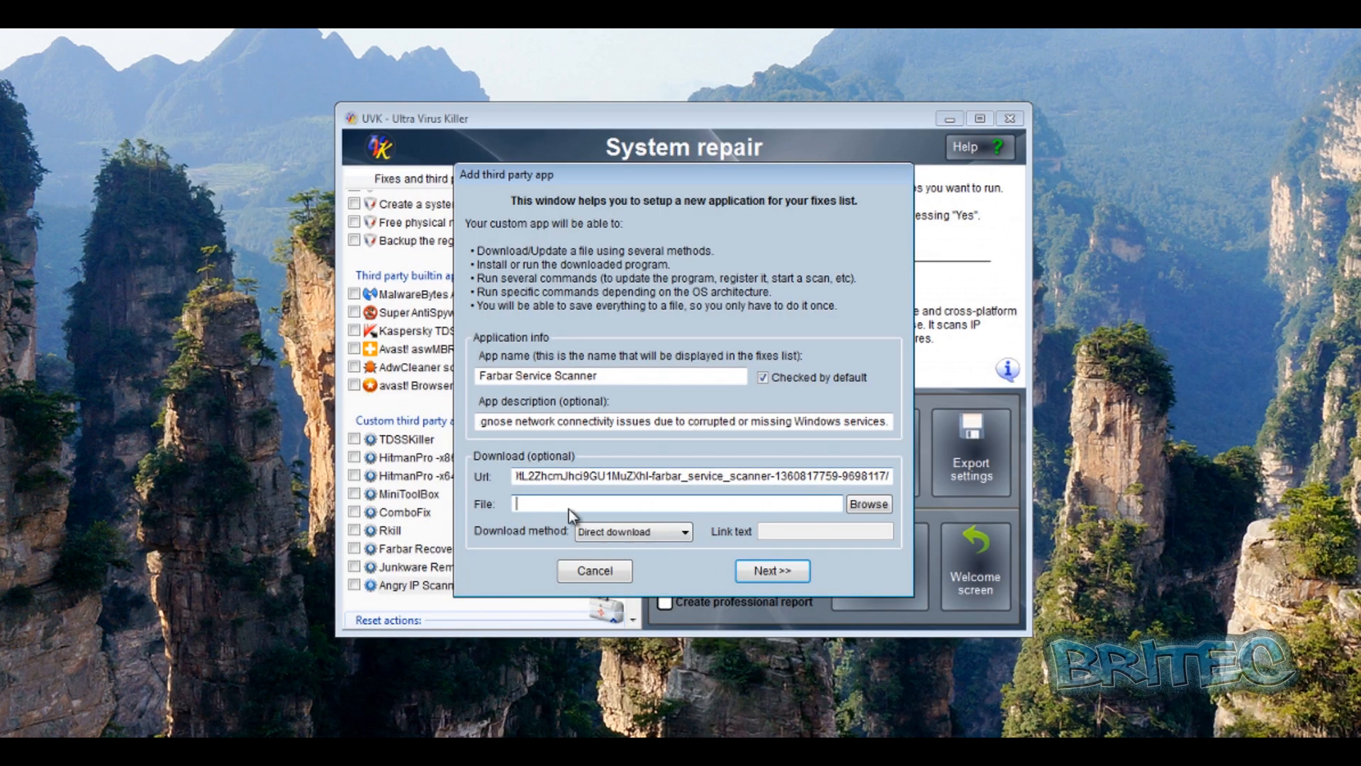
{"action": "right_click", "coordinate": [559, 503]}
{"action": "left_click", "coordinate": [596, 578]}
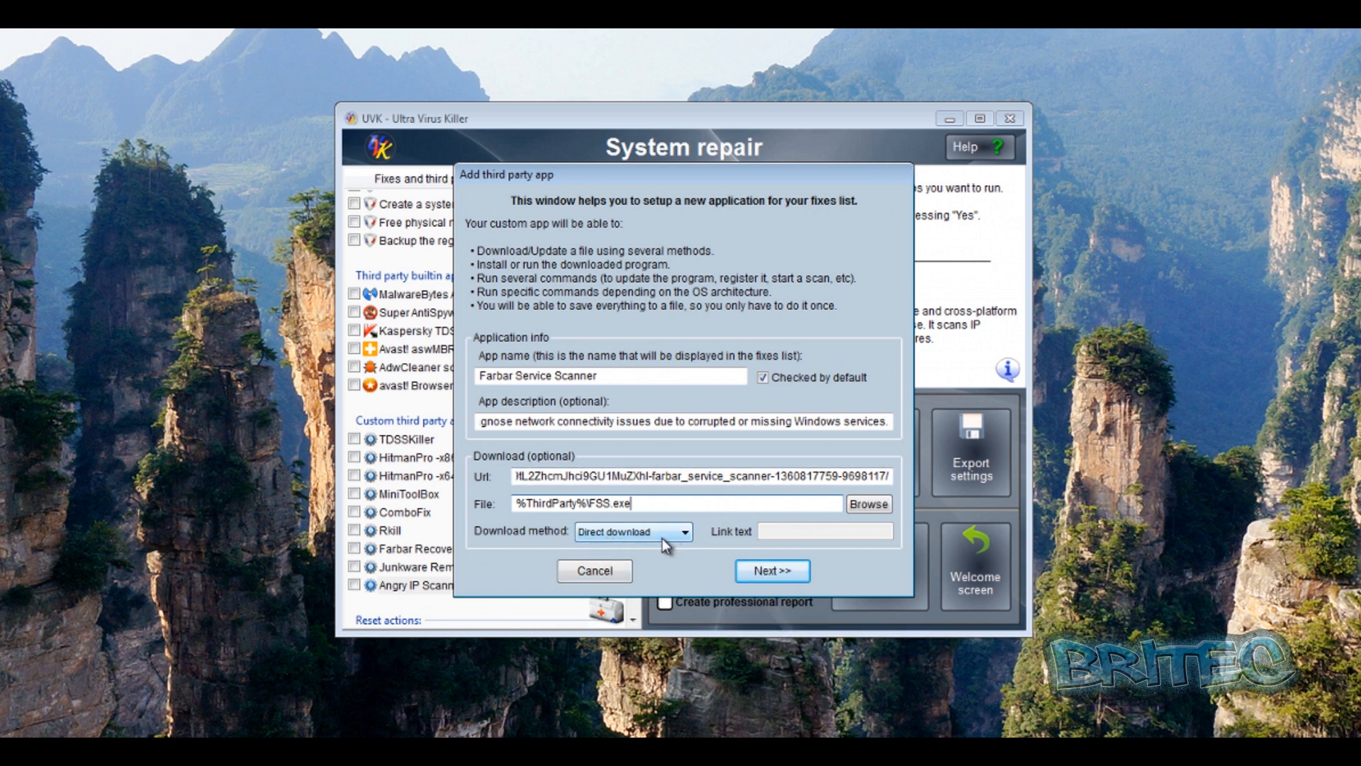
Keep Direct download as the download method and set the Install/Run command to %ThirdParty%\FSS.exe.
{"action": "left_click", "coordinate": [754, 578]}
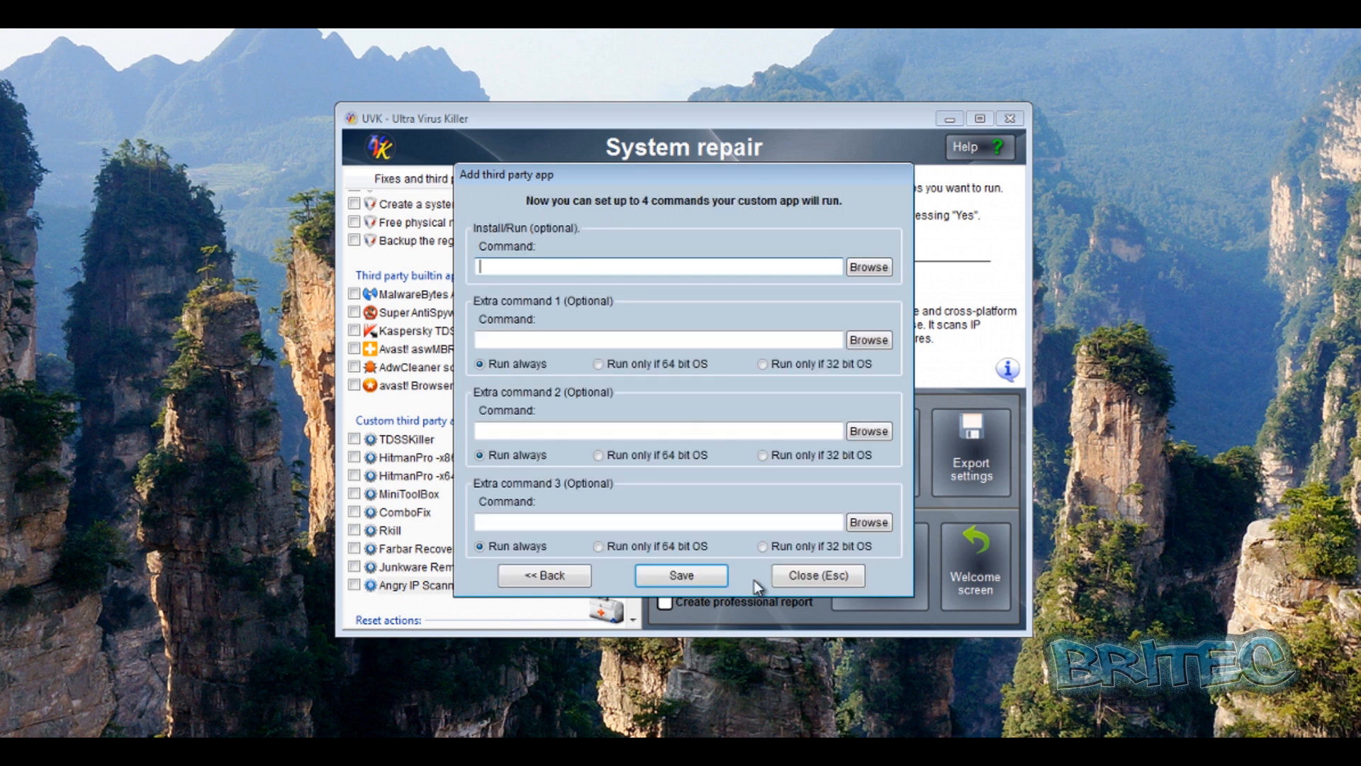
{"action": "right_click", "coordinate": [511, 268]}
{"action": "left_click", "coordinate": [584, 353]}
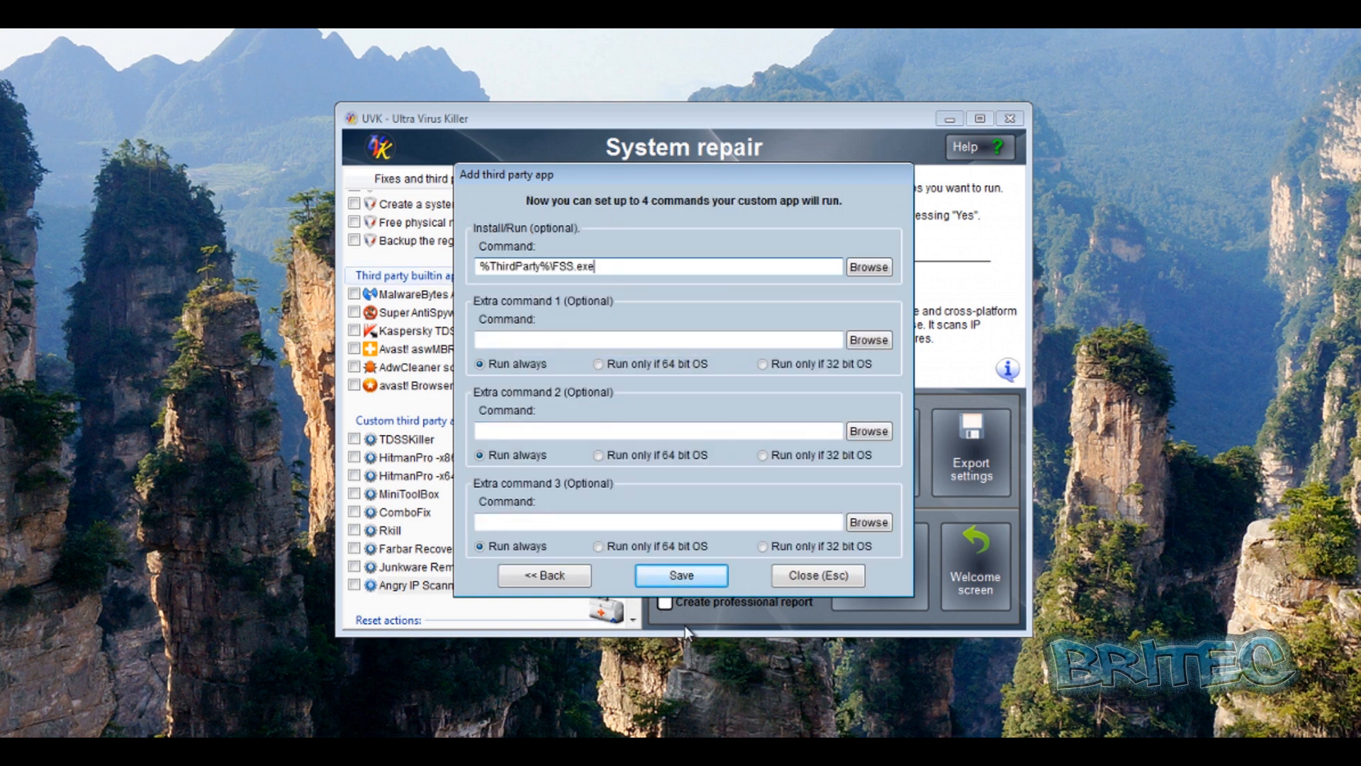
Save the Farbar Service Scanner custom app, confirm its creation and close the setup window and notice.
{"action": "left_click", "coordinate": [696, 576]}
{"action": "left_click", "coordinate": [618, 438]}
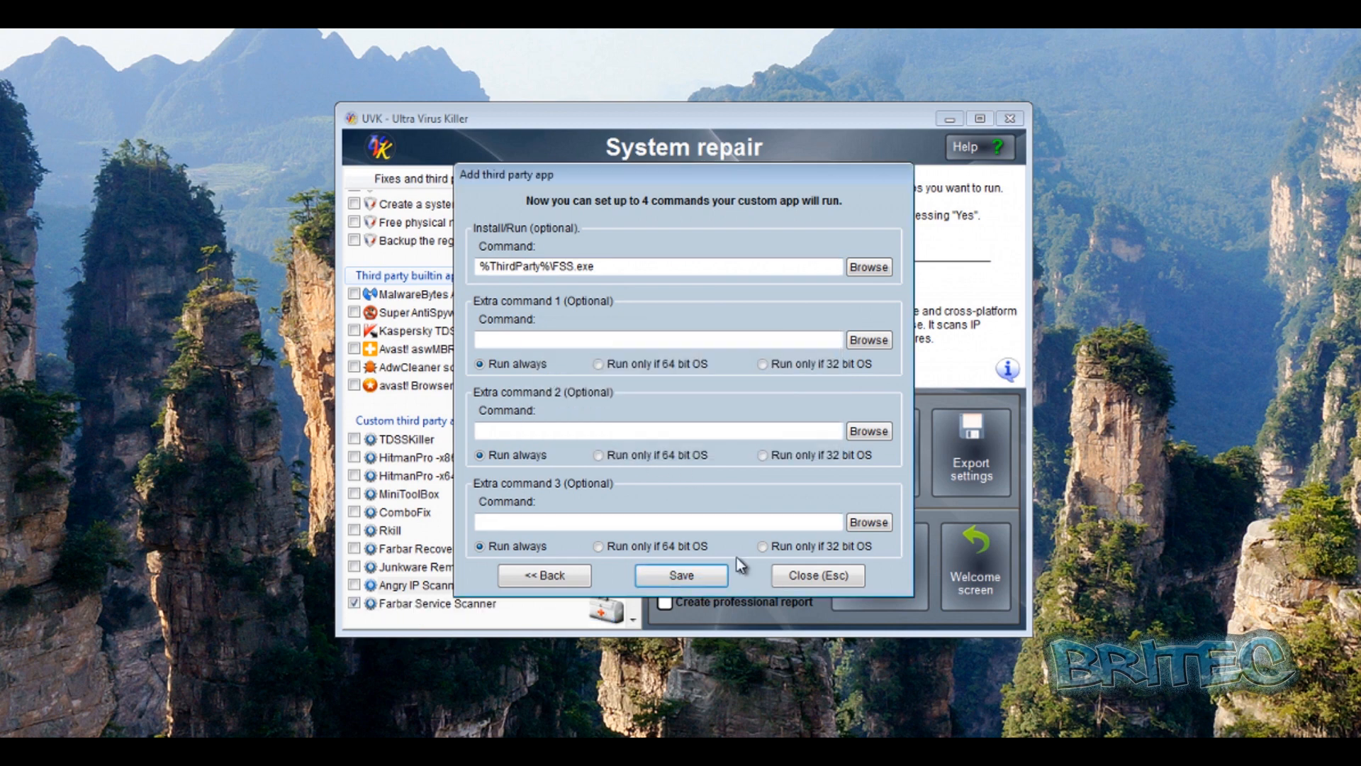
{"action": "left_click", "coordinate": [819, 578]}
{"action": "left_click", "coordinate": [783, 429]}
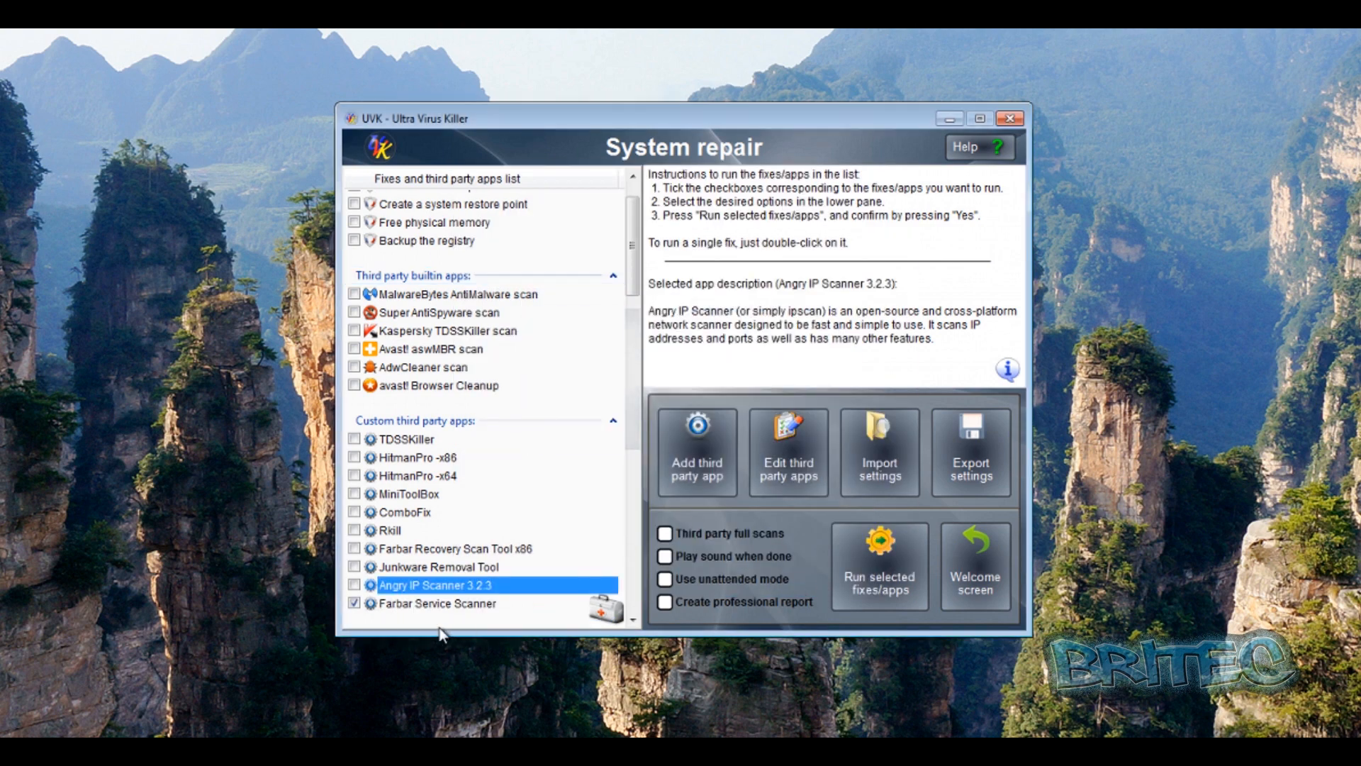
Run the Farbar Service Scanner custom app, confirm the run and bring its window over the System repair window.
{"action": "left_click", "coordinate": [425, 603]}
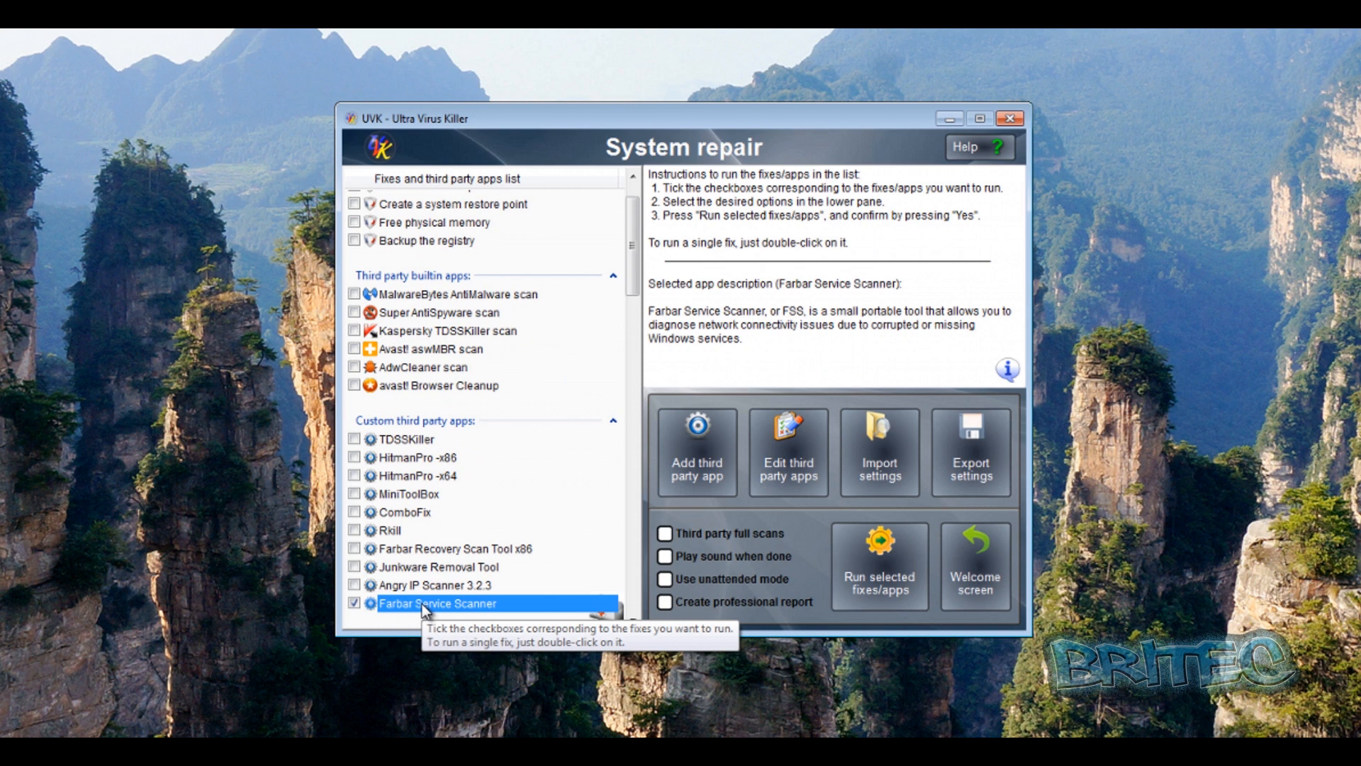
{"action": "left_click", "coordinate": [879, 578]}
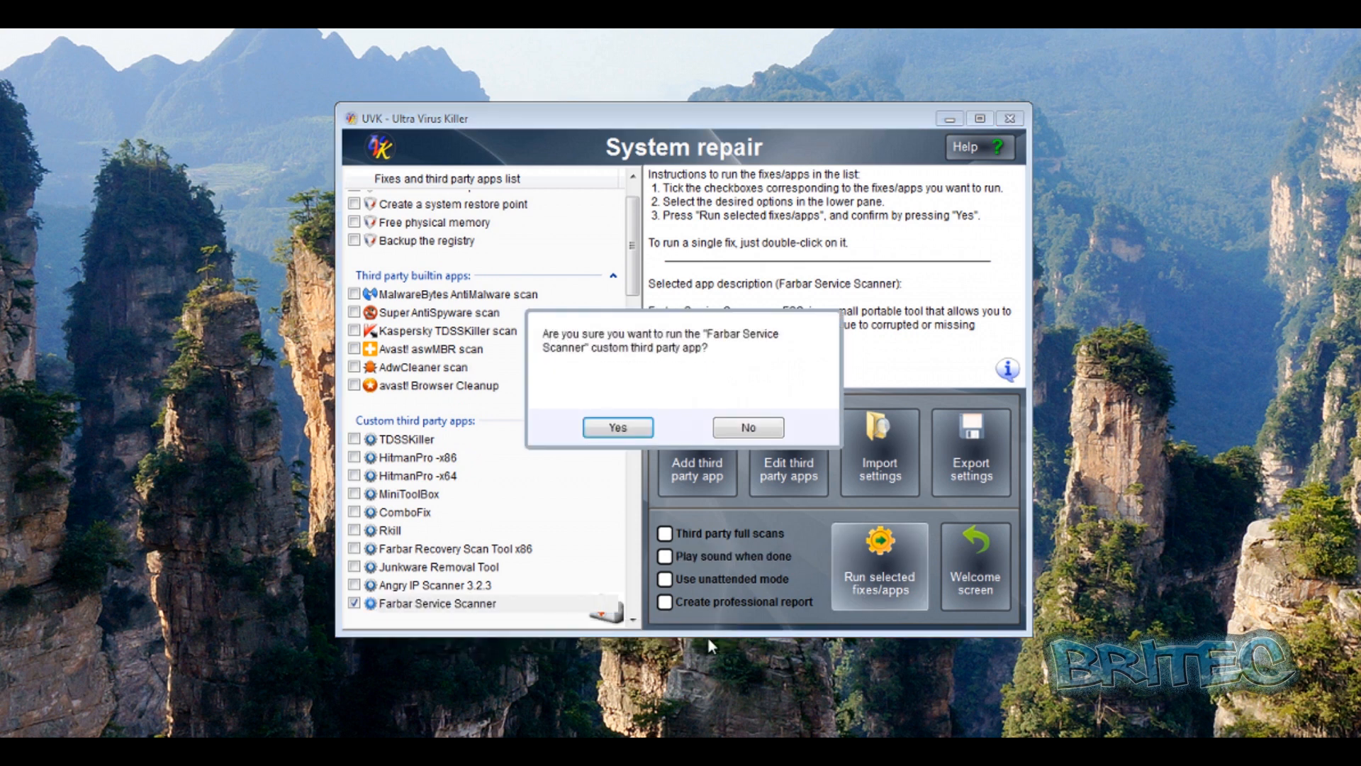
{"action": "left_click", "coordinate": [617, 438]}
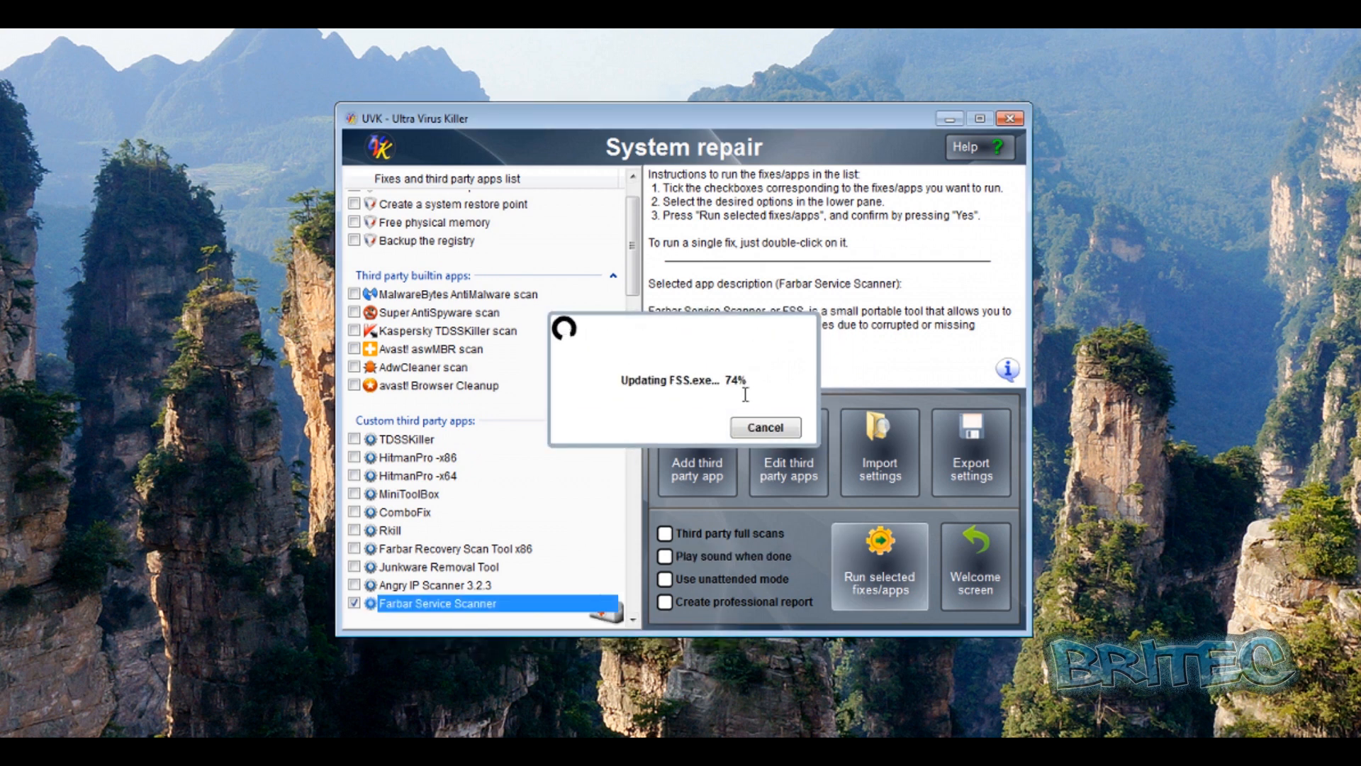
{"action": "left_click_drag", "start_coordinate": [1, 57], "coordinate": [663, 218]}
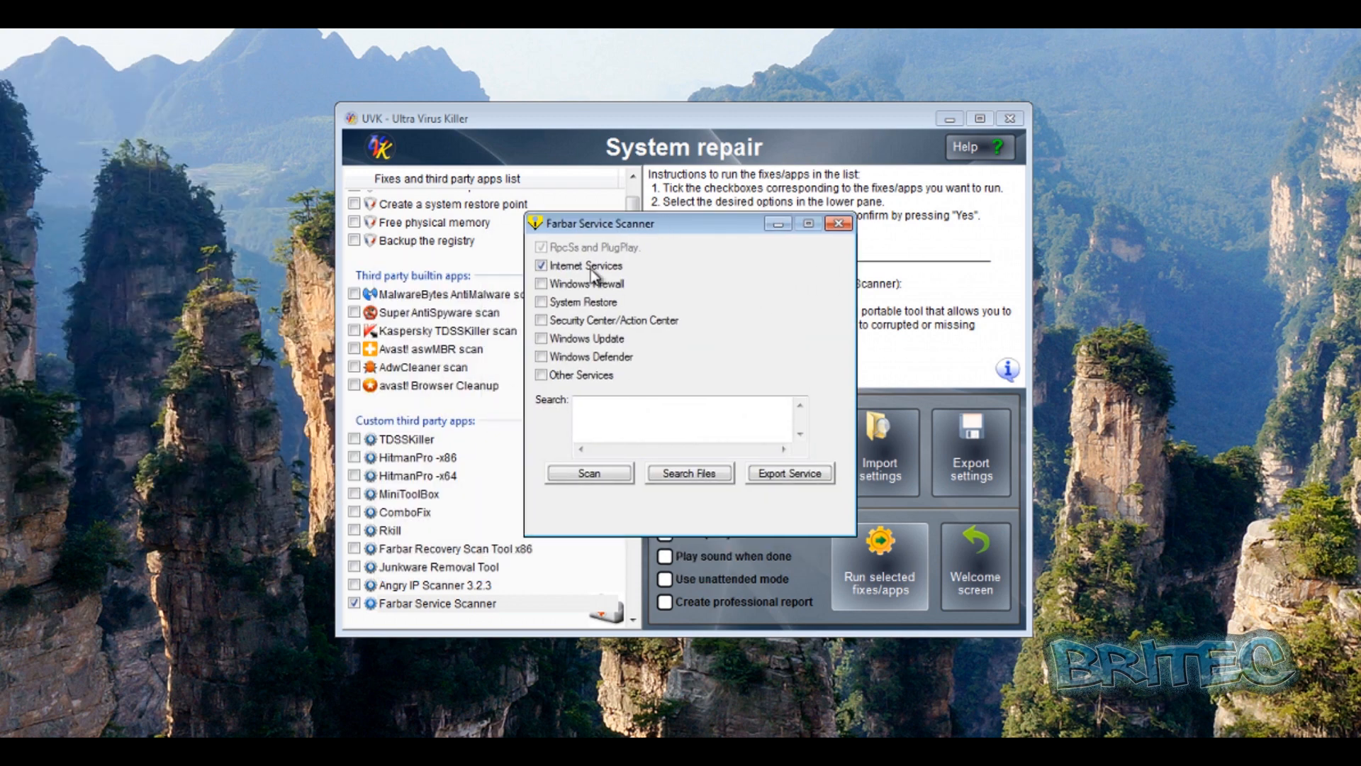
Tick Windows Firewall alongside Internet Services in Farbar Service Scanner, and close the scanner and the completion message without scanning.
{"action": "left_click", "coordinate": [541, 284]}
{"action": "left_click", "coordinate": [540, 302]}
{"action": "left_click", "coordinate": [541, 320]}
{"action": "left_click", "coordinate": [540, 339]}
{"action": "left_click", "coordinate": [541, 356]}
{"action": "left_click", "coordinate": [541, 356]}
{"action": "left_click", "coordinate": [541, 338]}
{"action": "left_click", "coordinate": [541, 320]}
{"action": "left_click", "coordinate": [540, 302]}
{"action": "left_click", "coordinate": [540, 284]}
{"action": "left_click", "coordinate": [541, 265]}
{"action": "left_click", "coordinate": [541, 265]}
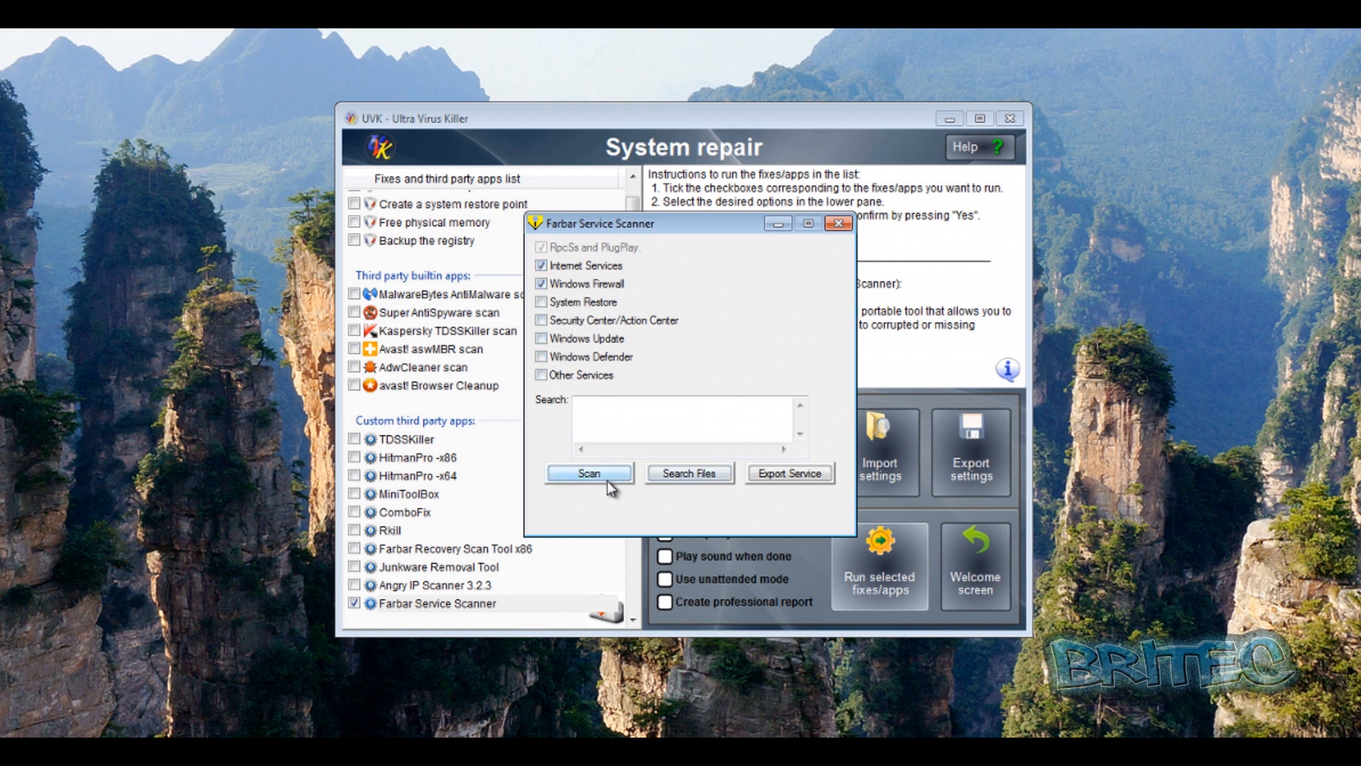
{"action": "left_click", "coordinate": [839, 224]}
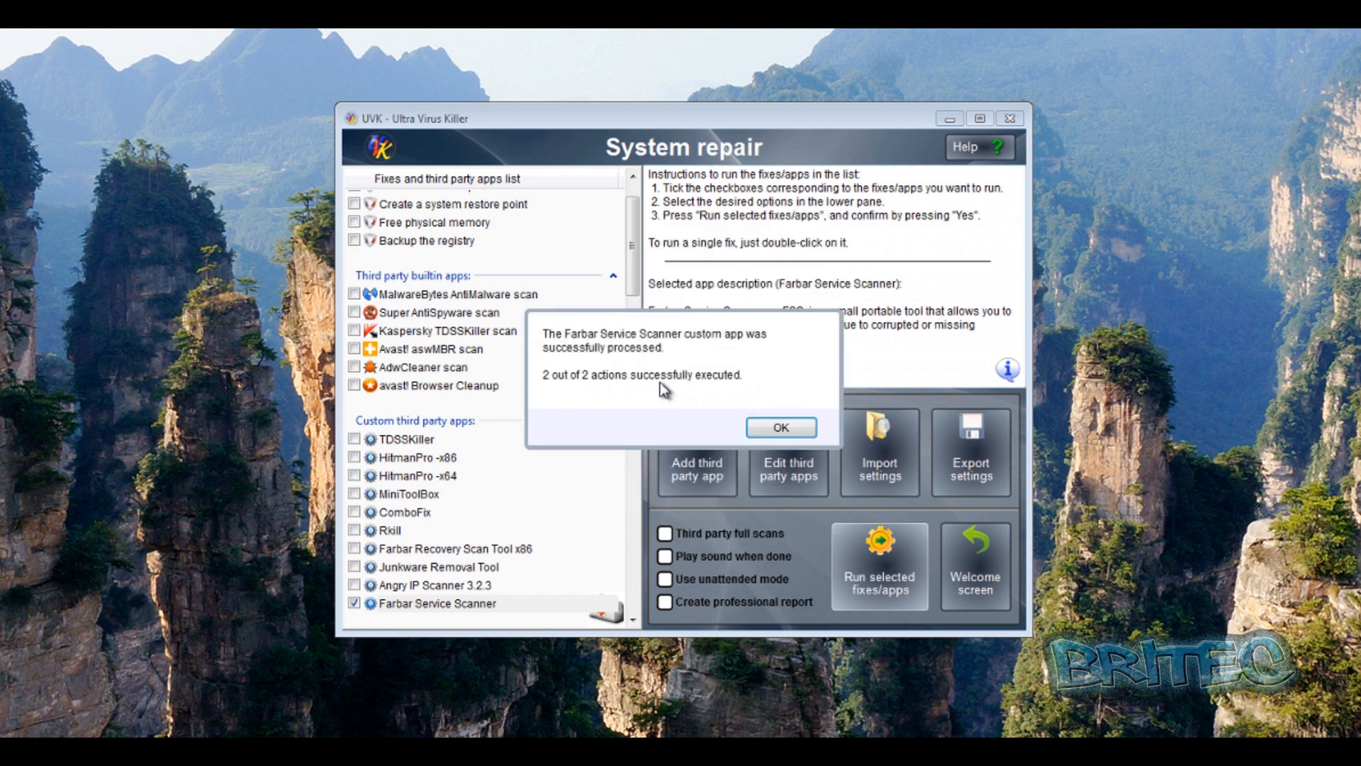
{"action": "left_click", "coordinate": [774, 428]}
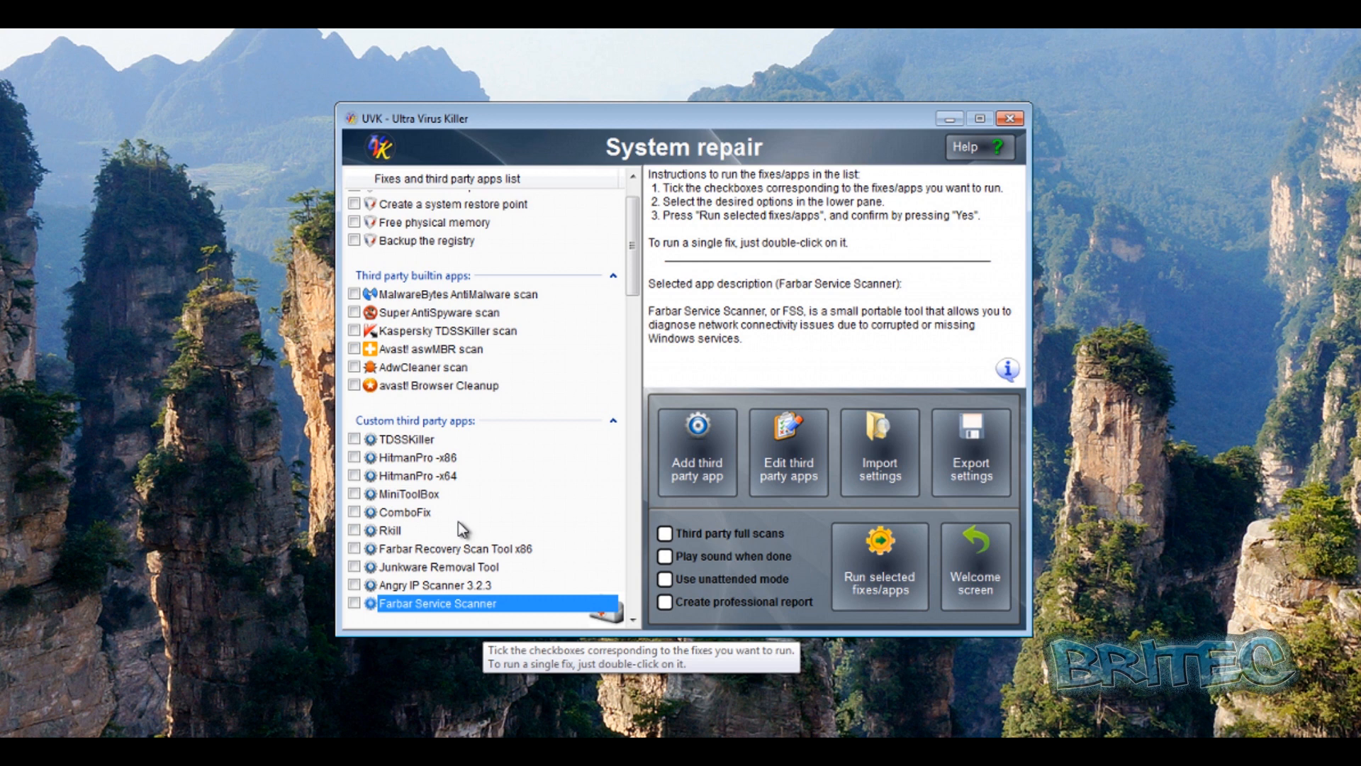
Run the MiniToolBox custom app, confirm the run, close its window and dismiss the completion message.
{"action": "left_click", "coordinate": [398, 496]}
{"action": "left_click", "coordinate": [354, 494]}
{"action": "left_click", "coordinate": [866, 596]}
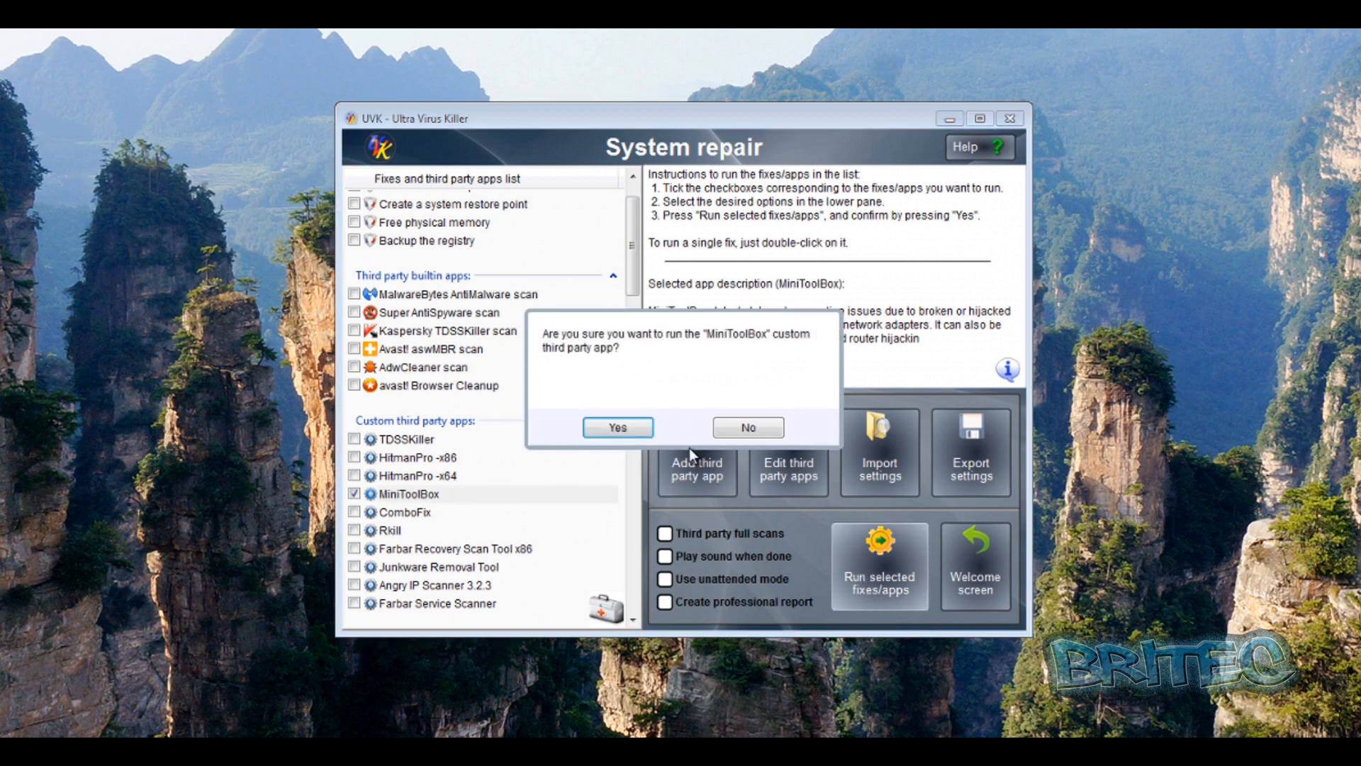
{"action": "left_click", "coordinate": [600, 431]}
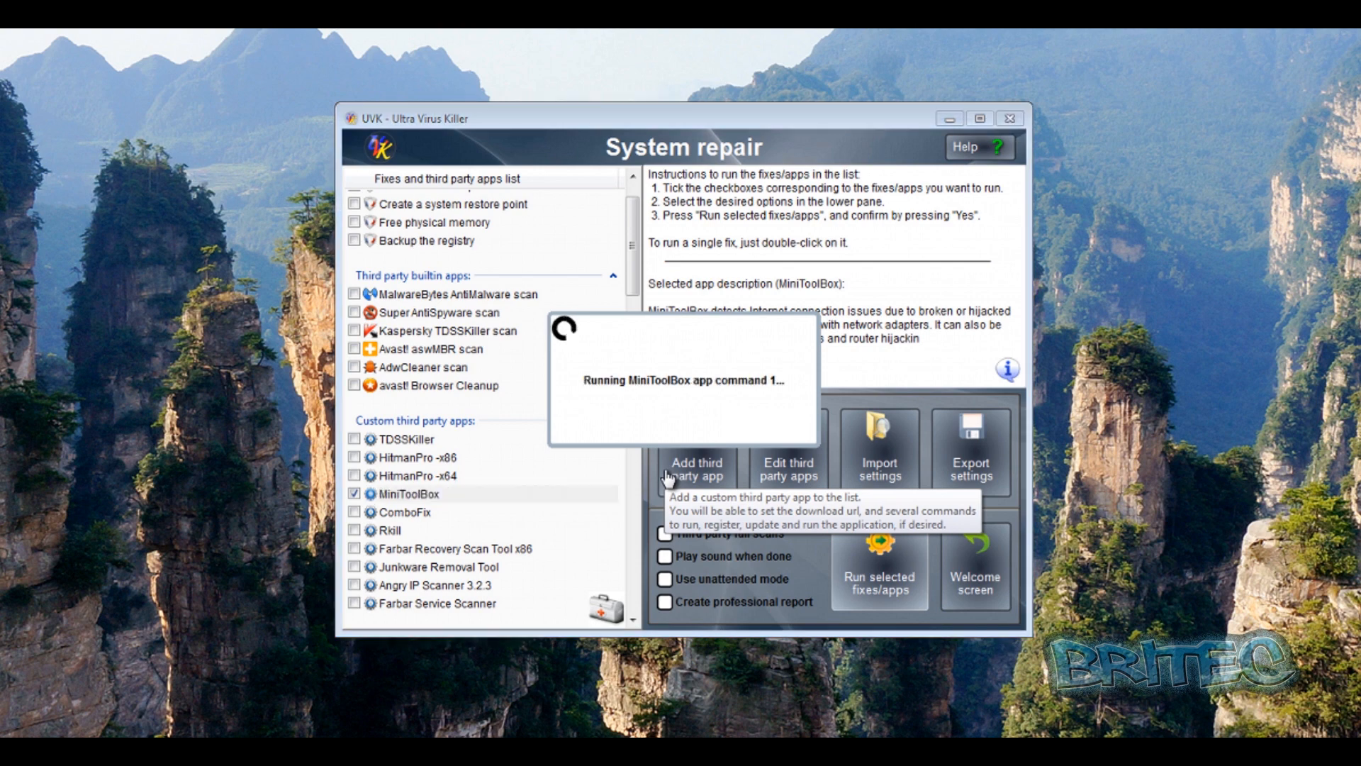
{"action": "left_click_drag", "start_coordinate": [767, 299], "coordinate": [715, 237]}
{"action": "left_click", "coordinate": [838, 238]}
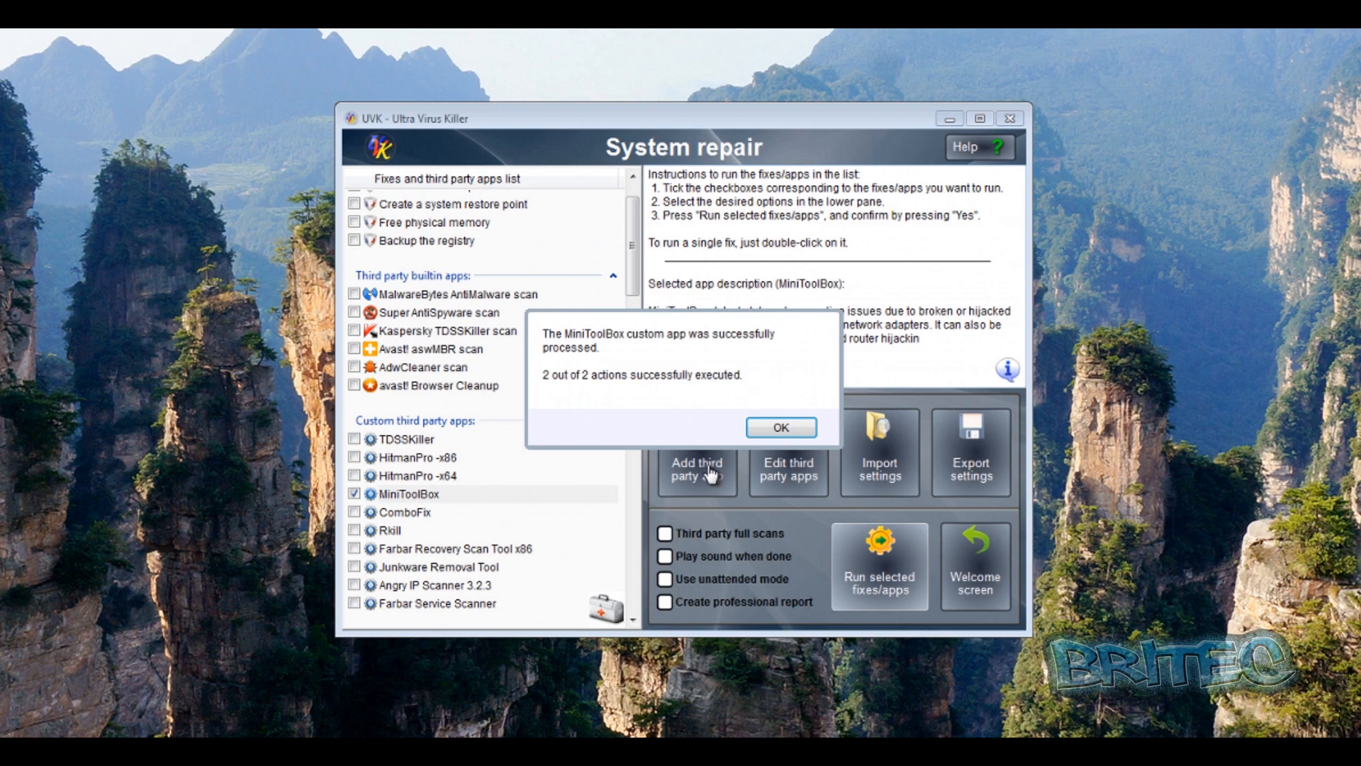
{"action": "left_click", "coordinate": [783, 427]}
Exit UVK without saving the current settings.
{"action": "left_click", "coordinate": [1010, 119]}
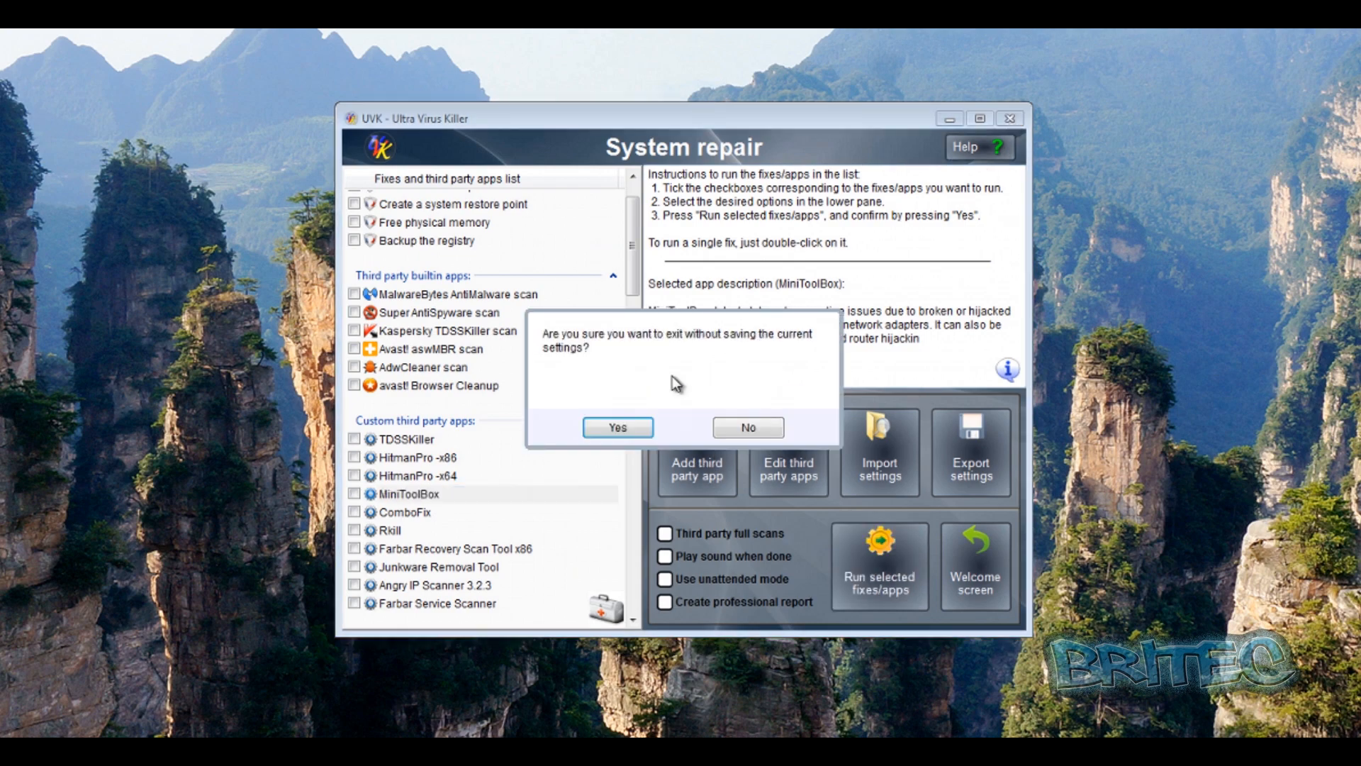
{"action": "left_click", "coordinate": [614, 426]}
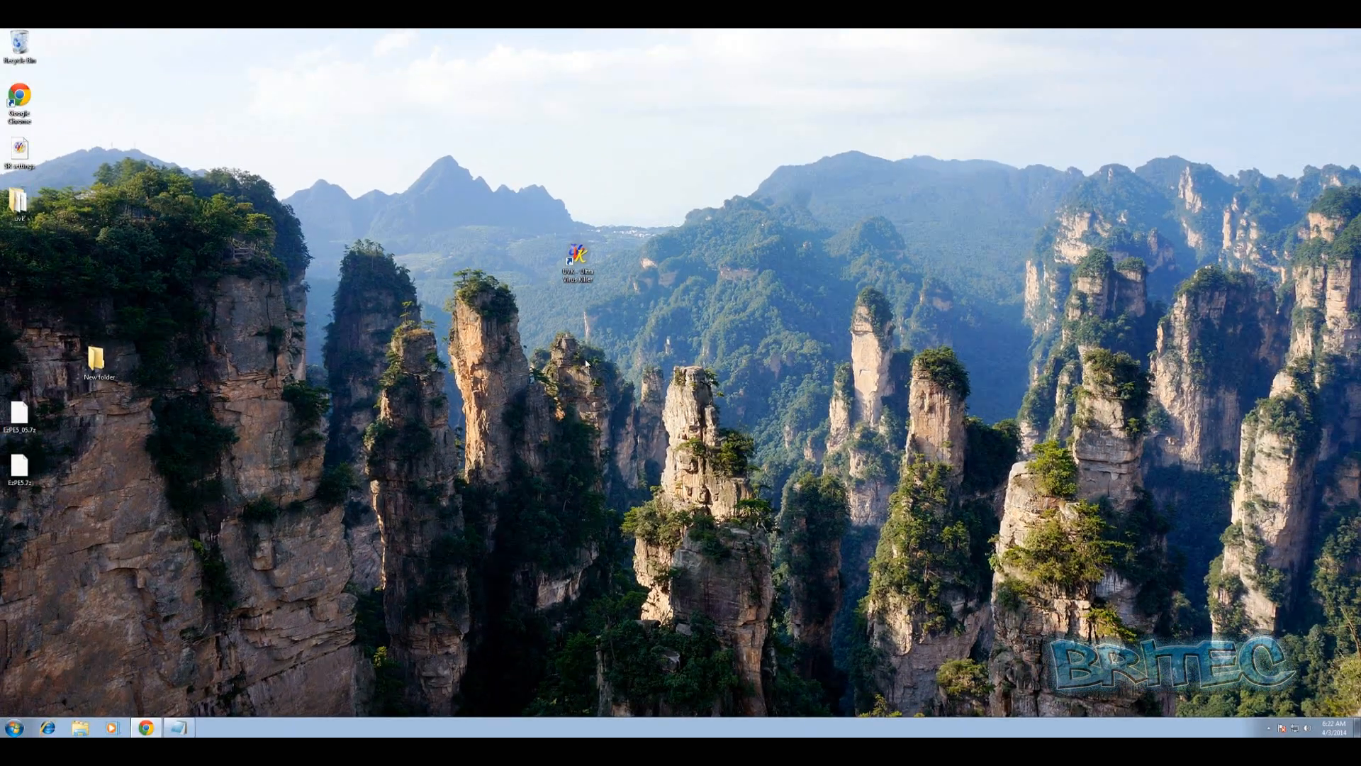